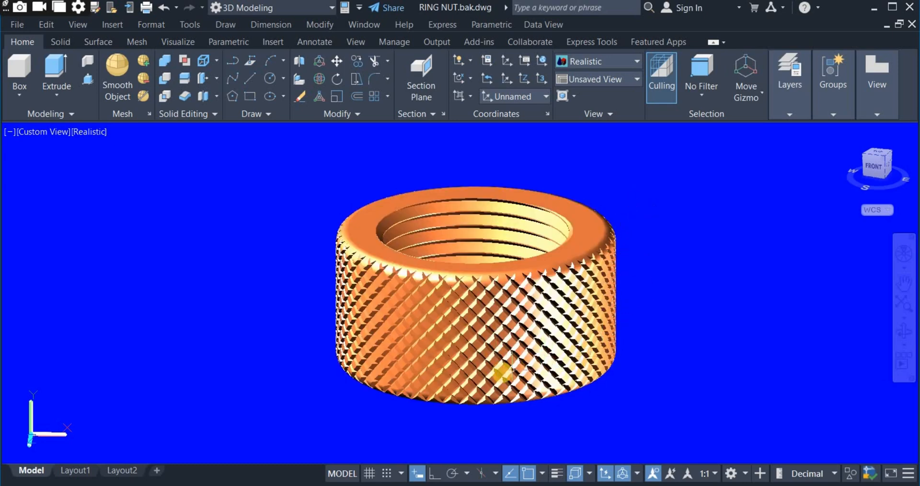
Step: Examine the finished ring nut model from several angles, including its threaded bore and knurled outer surface
left_click(502, 373)
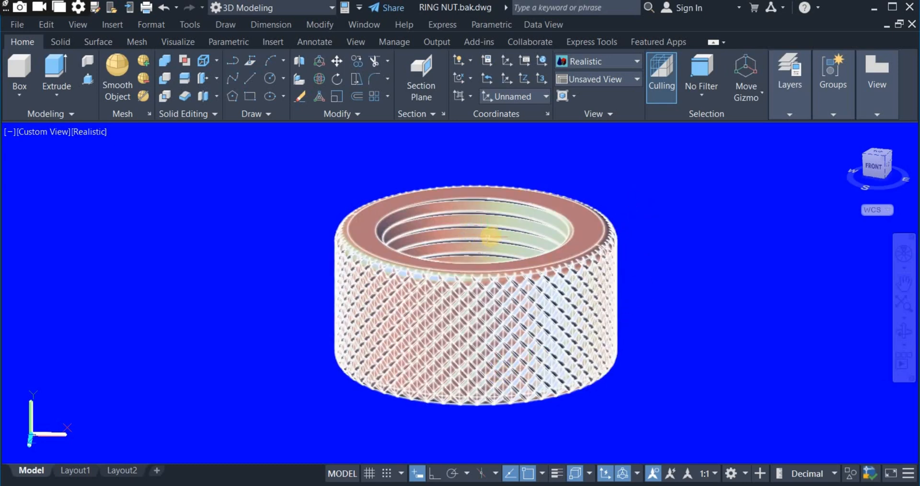
left_click(895, 335)
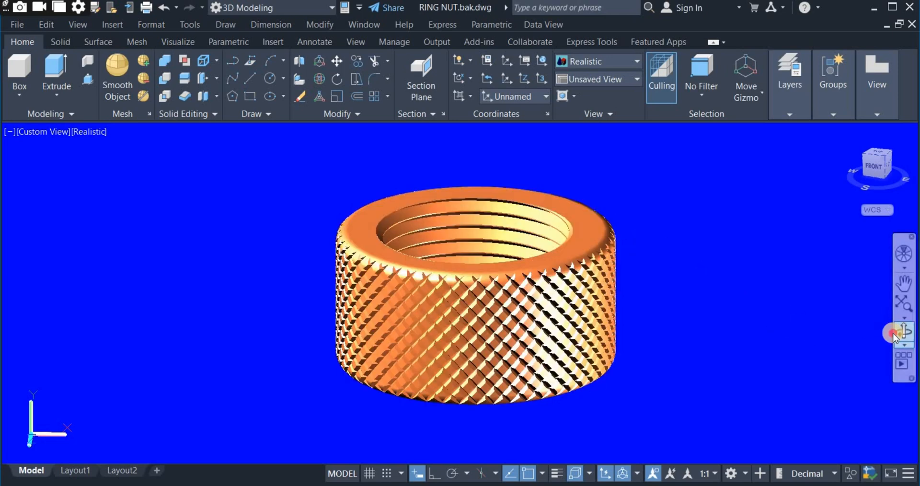
mouse_move(684, 346)
left_mouse_down()
mouse_move(663, 266)
mouse_move(487, 364)
mouse_move(501, 362)
left_mouse_up()
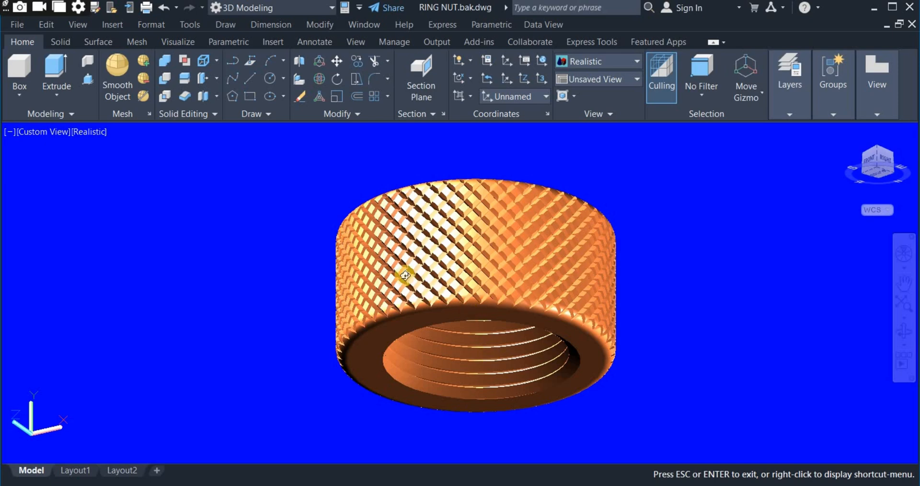
left_click_drag(467, 263, 554, 275)
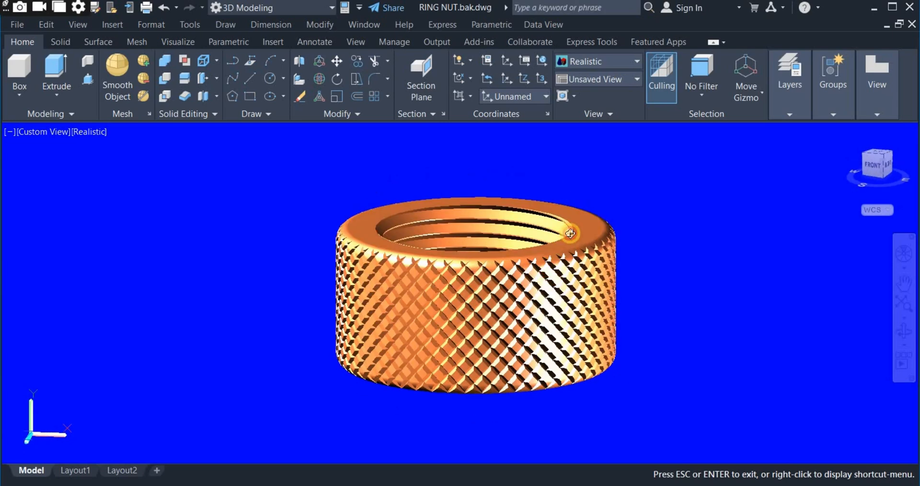
scroll(570, 233, "up", 2)
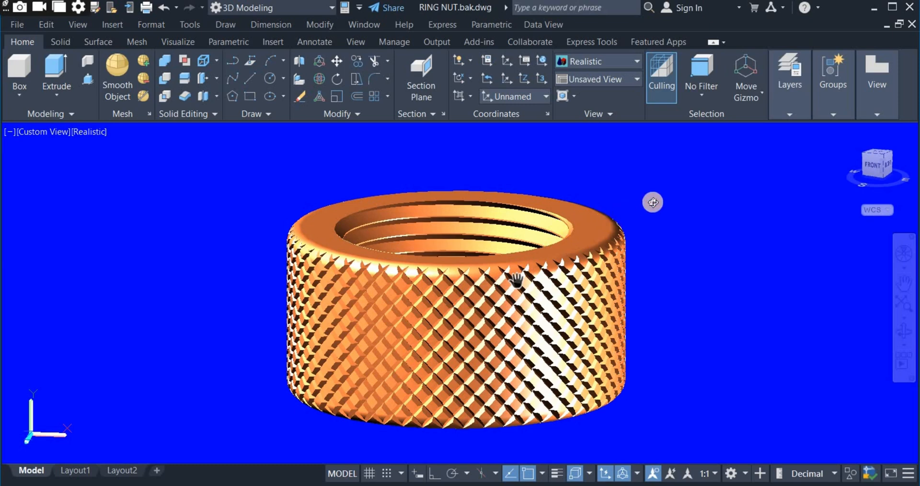
right_click(650, 234)
left_click(664, 241)
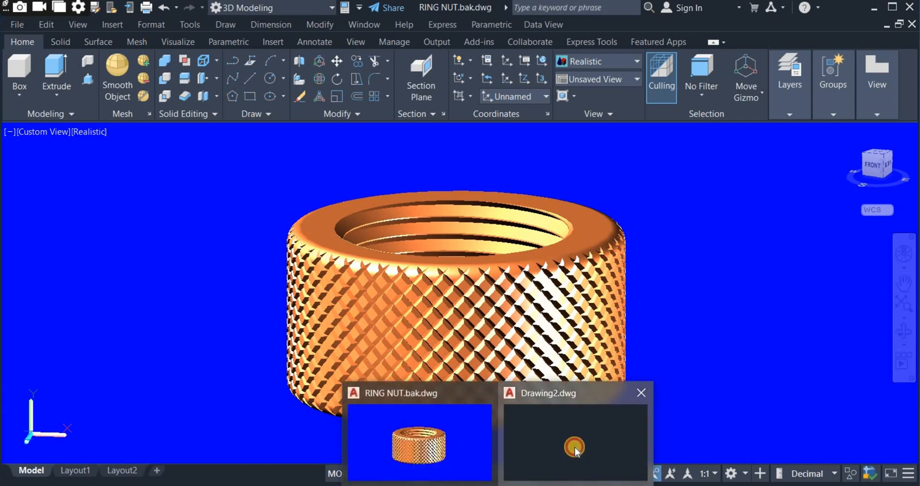
Step: Switch to Drawing2.dwg and set the workspace to 3D Modeling
left_click(574, 462)
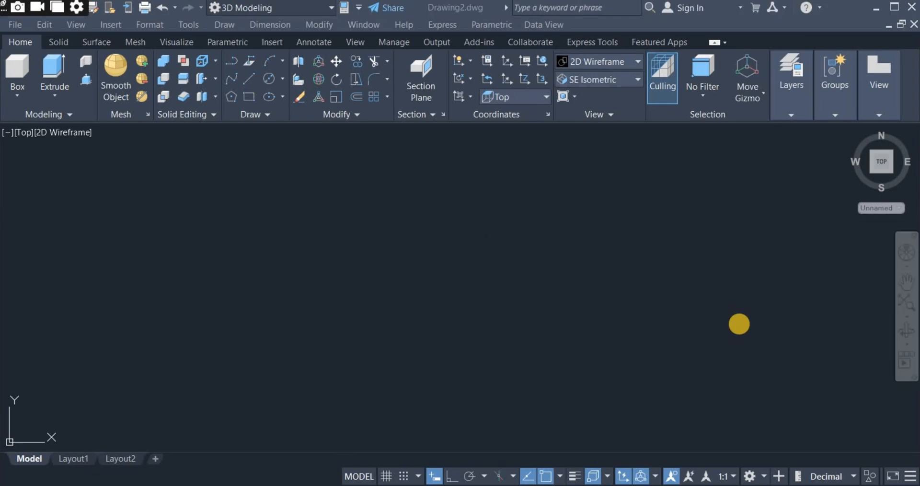
left_click(740, 324)
left_click(724, 332)
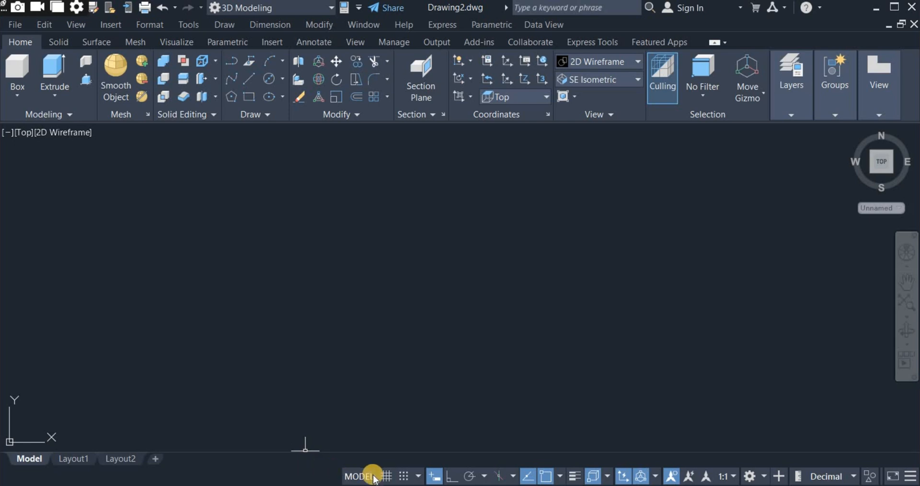
left_click(750, 476)
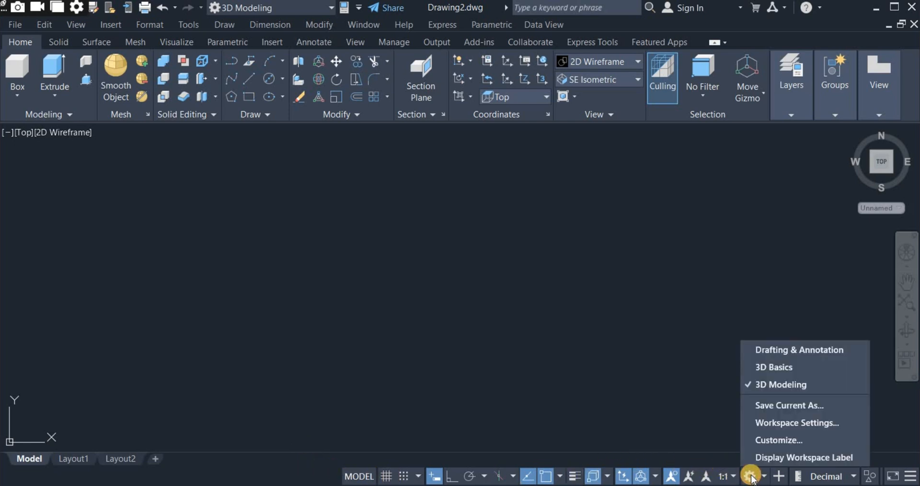
left_click(786, 385)
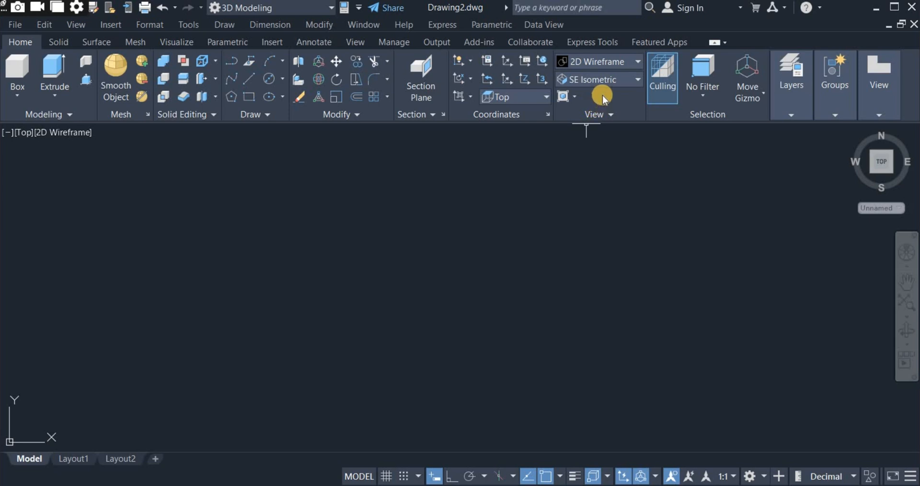
Step: Set the Top view and draw a circle with a diameter of 24 in the empty drawing
left_click(609, 82)
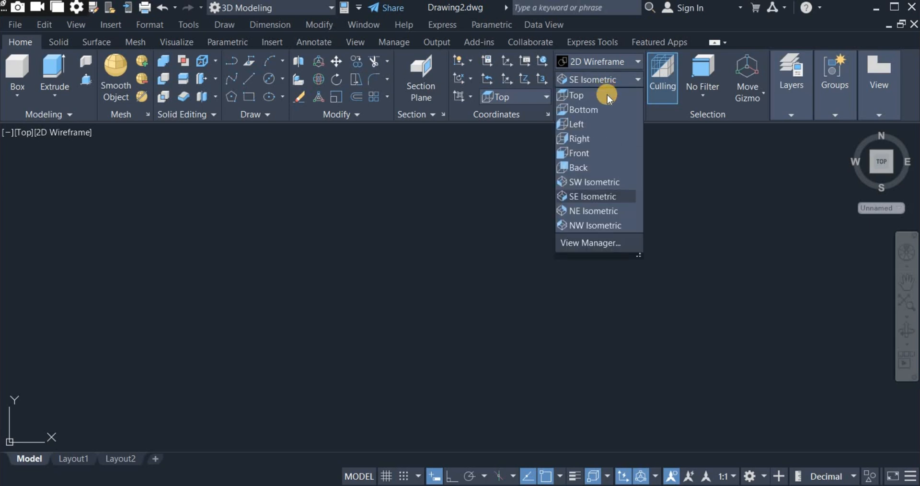
left_click(592, 98)
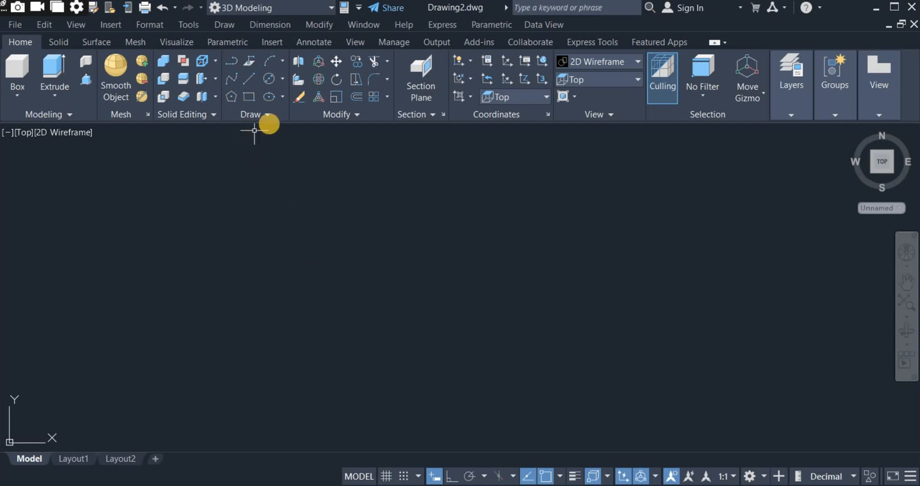
left_click(283, 79)
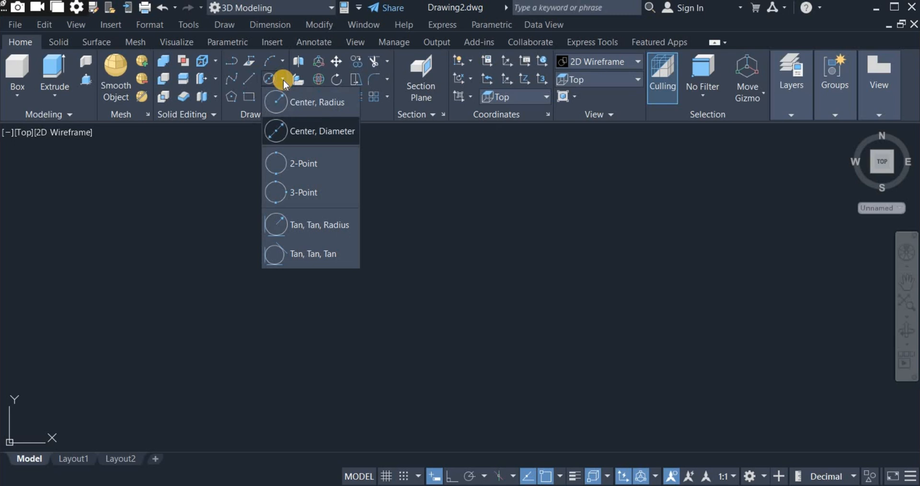
left_click(304, 131)
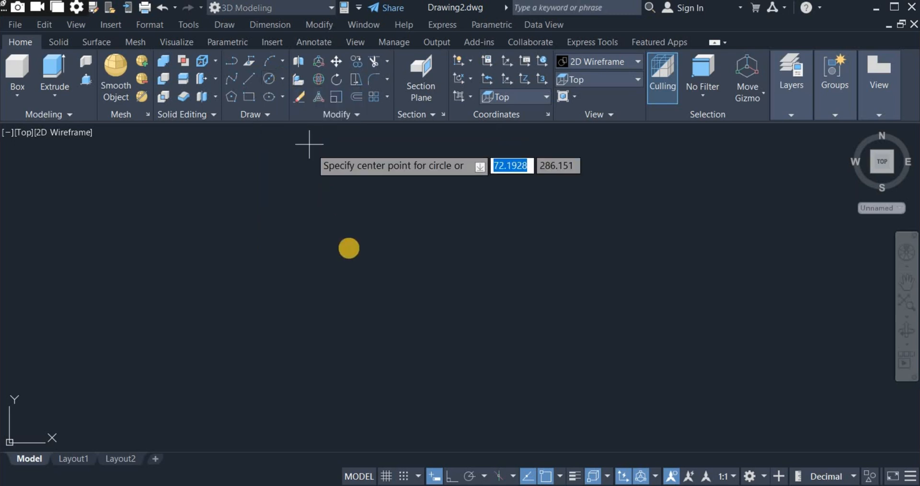
left_click(343, 280)
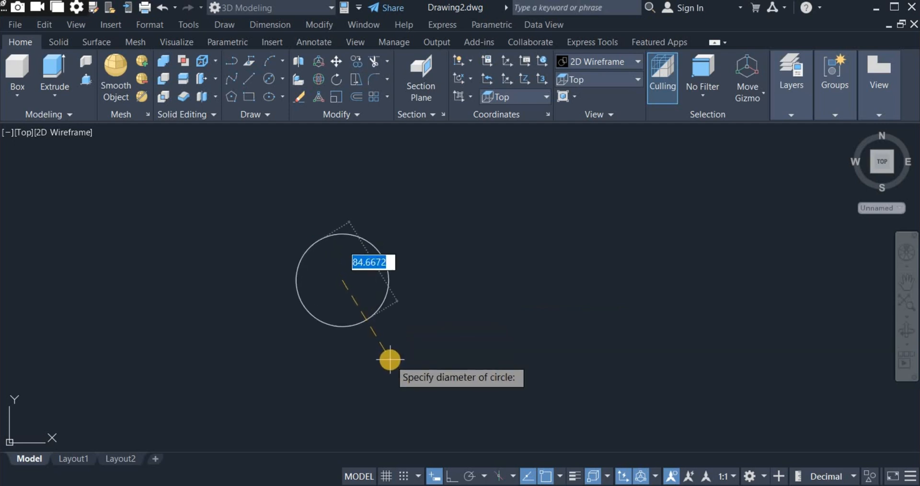
type("24")
key("Return")
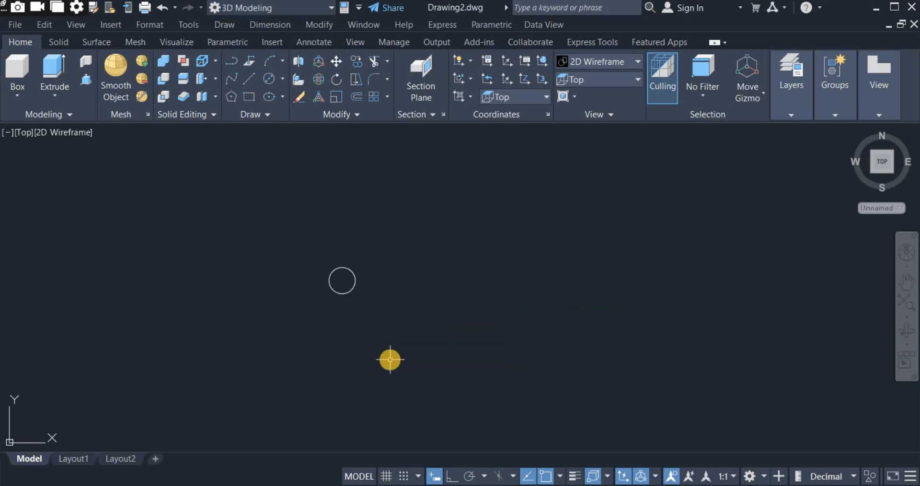
Step: Draw a second circle with a diameter of 16, concentric with the existing circle
scroll(346, 285, "up", 8)
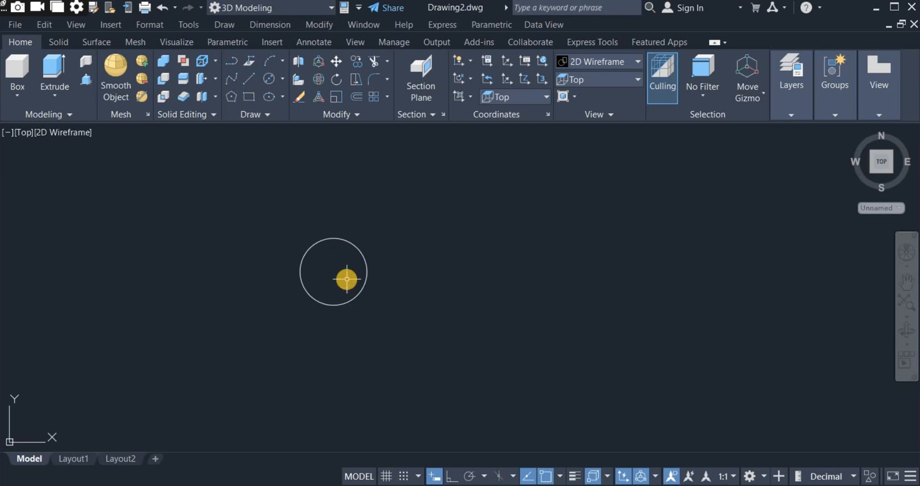
middle_click_drag(381, 303, 412, 320)
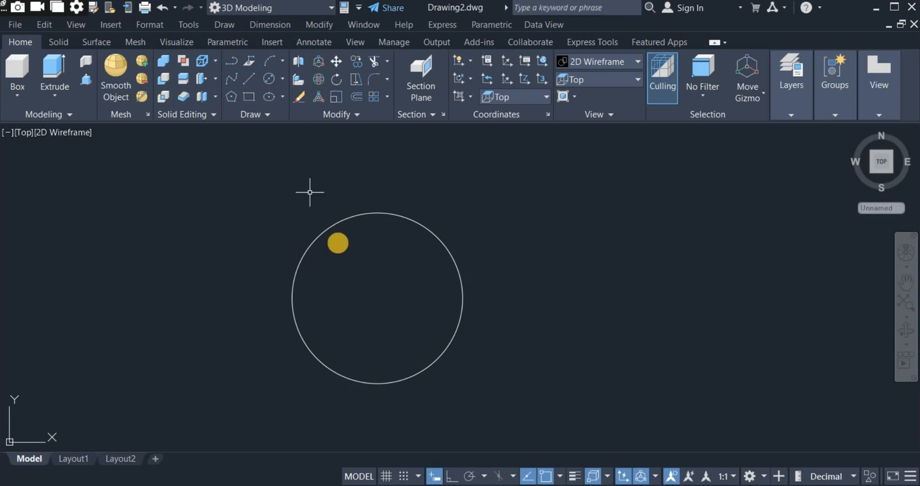
left_click(284, 79)
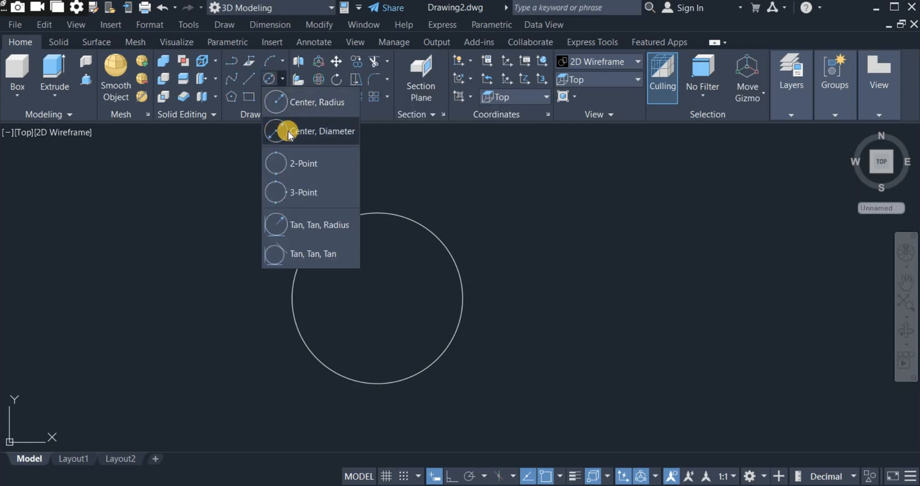
left_click(295, 134)
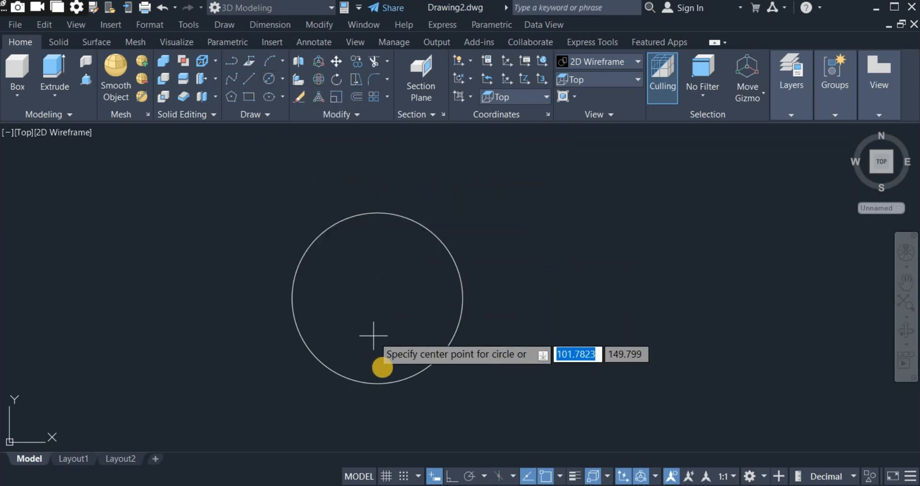
left_click(376, 297)
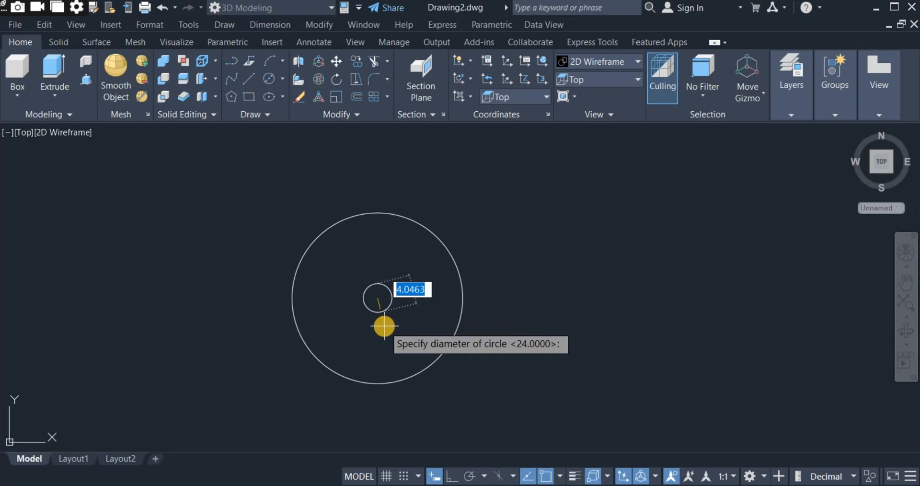
type("16")
key("Return")
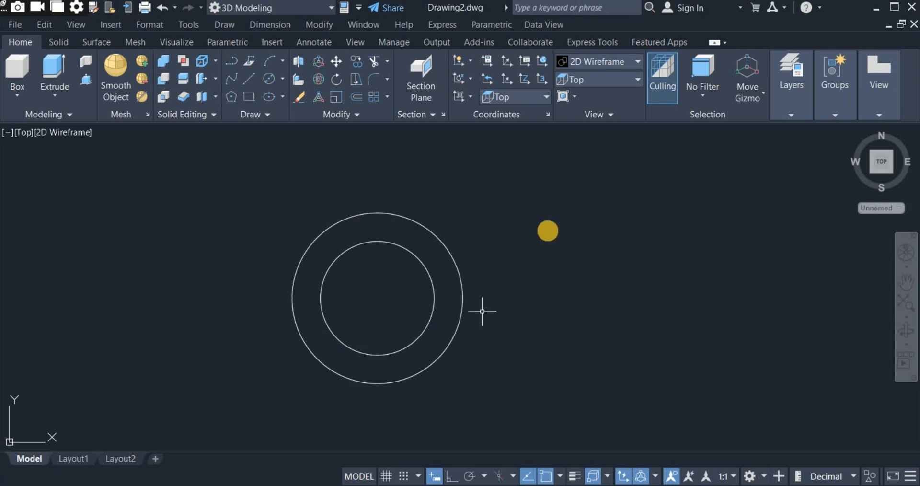
Step: Switch to the SE Isometric view and copy both circles about 24 units along X and 24 units along Y
left_click(602, 85)
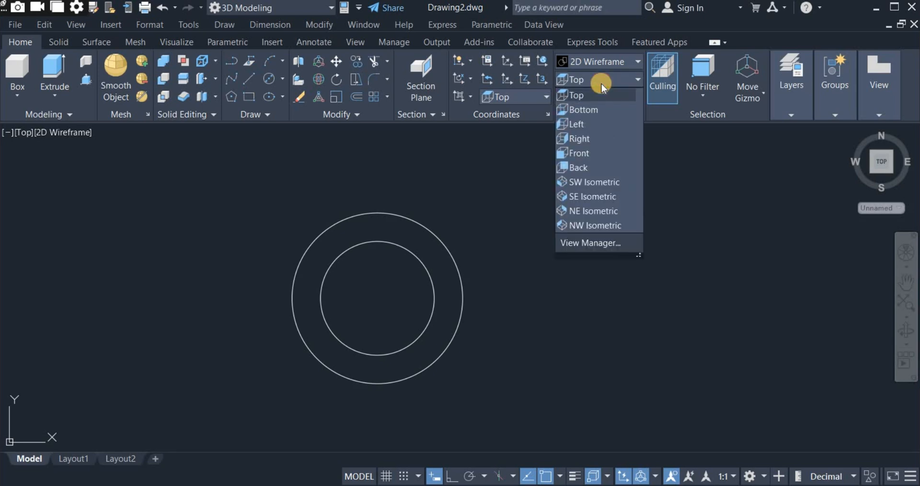
left_click(591, 195)
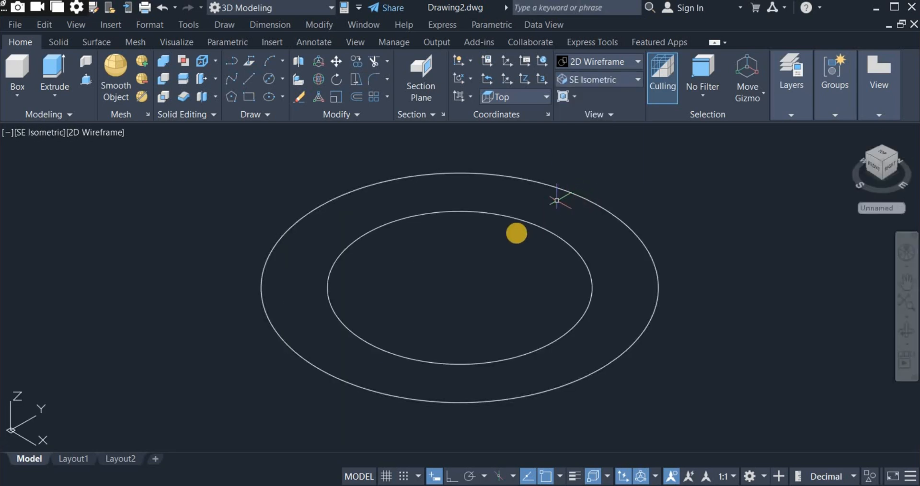
scroll(348, 269, "down", 4)
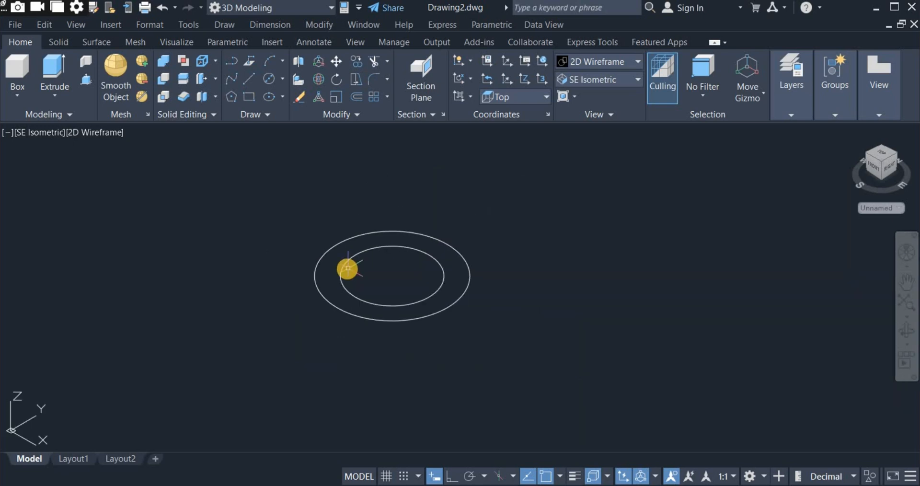
mouse_move(348, 268)
middle_mouse_down()
mouse_move(343, 324)
mouse_move(315, 295)
middle_mouse_up()
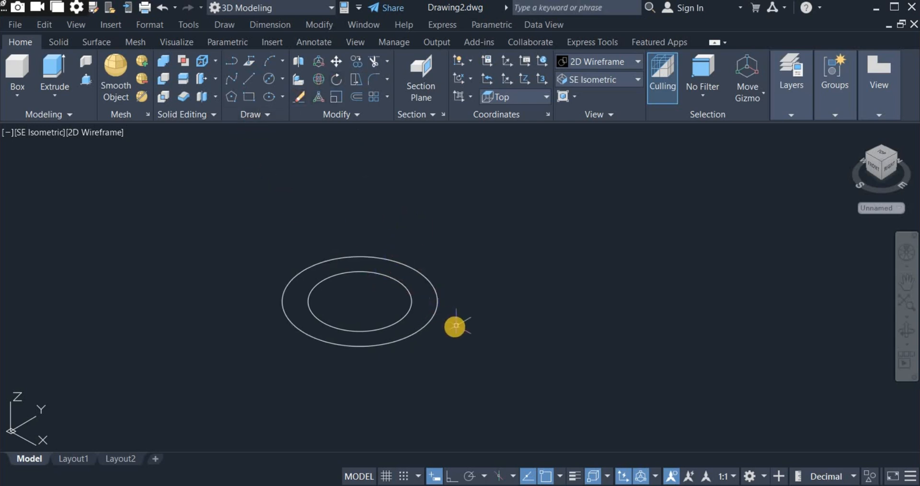
left_click(358, 63)
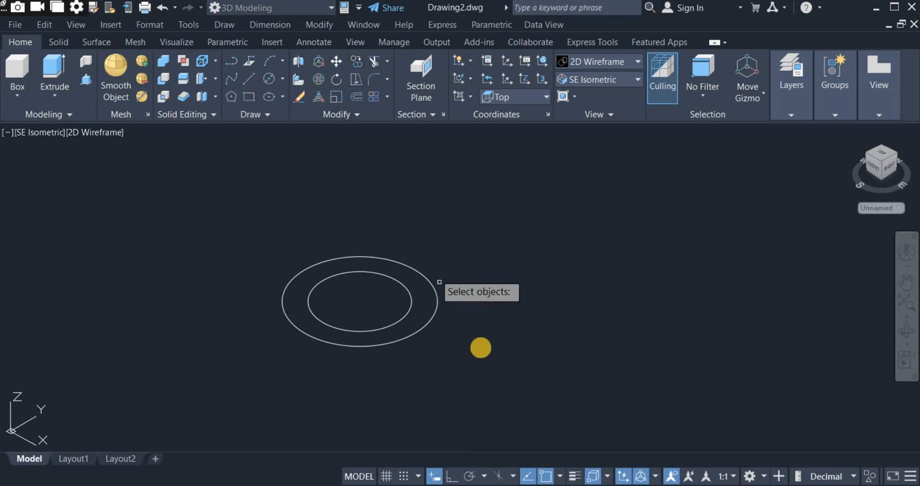
left_click(436, 320)
left_click(403, 282)
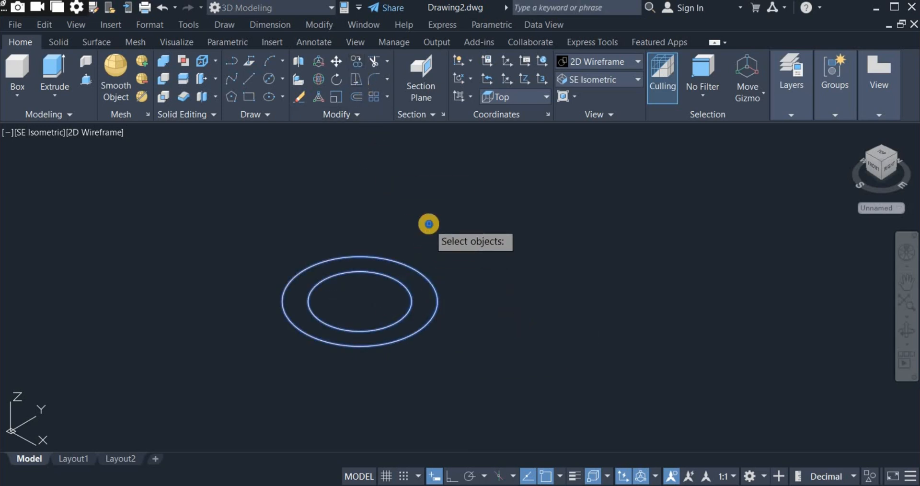
key("Return")
left_click(433, 239)
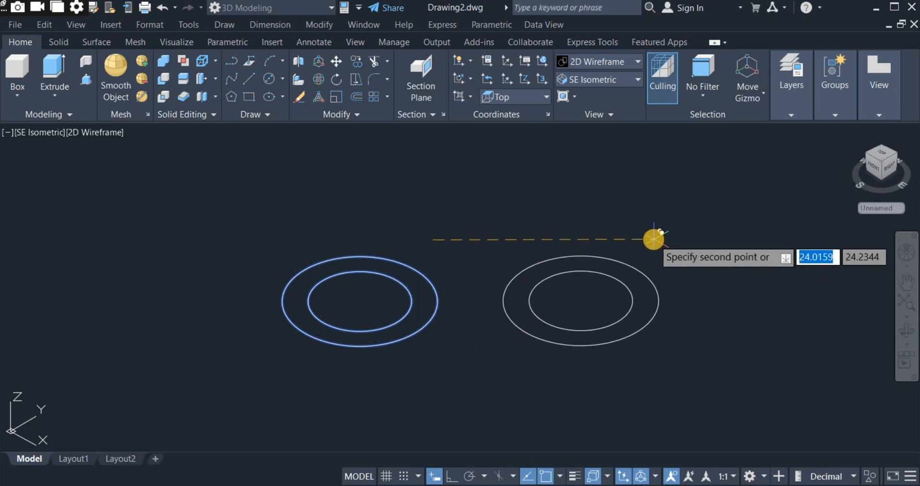
right_click(495, 217)
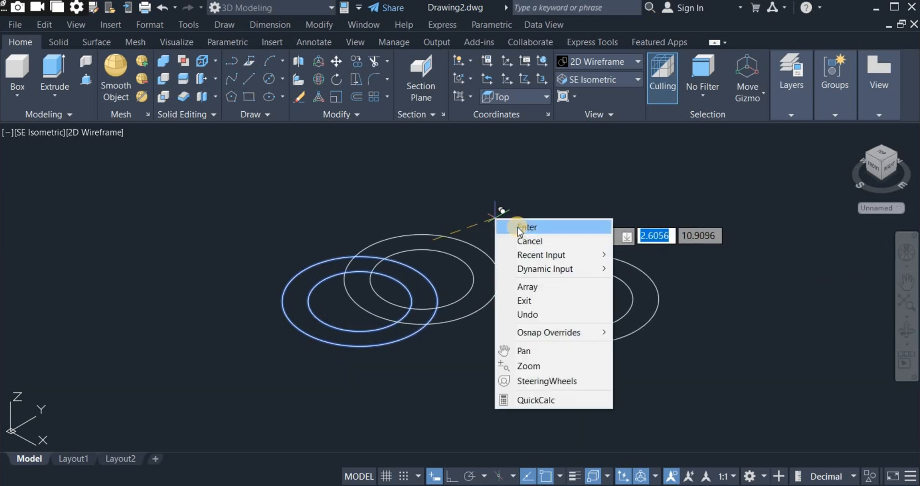
left_click(518, 227)
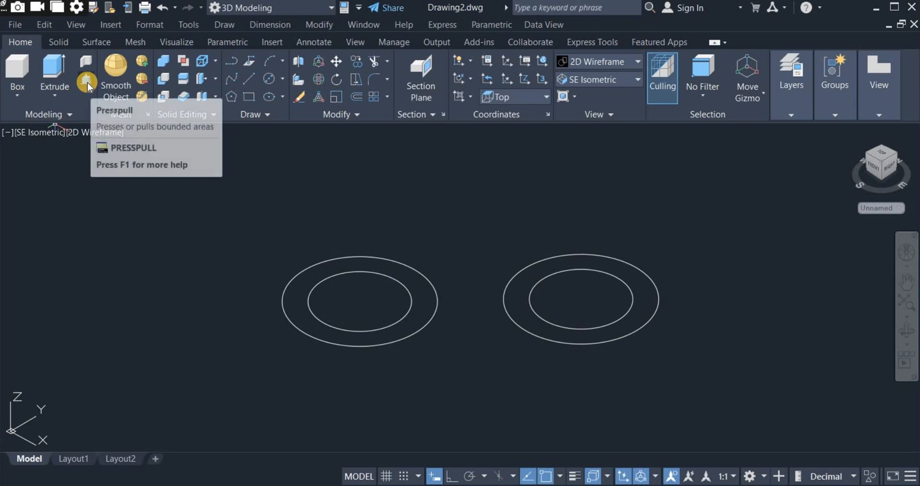
Step: Presspull the ring area between the two original circles to a height of 12
left_click(308, 274)
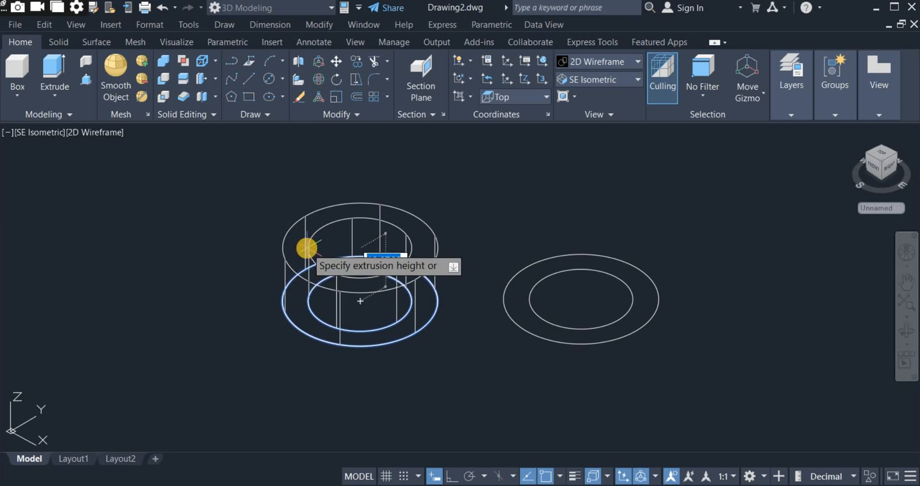
type("12")
key("Return")
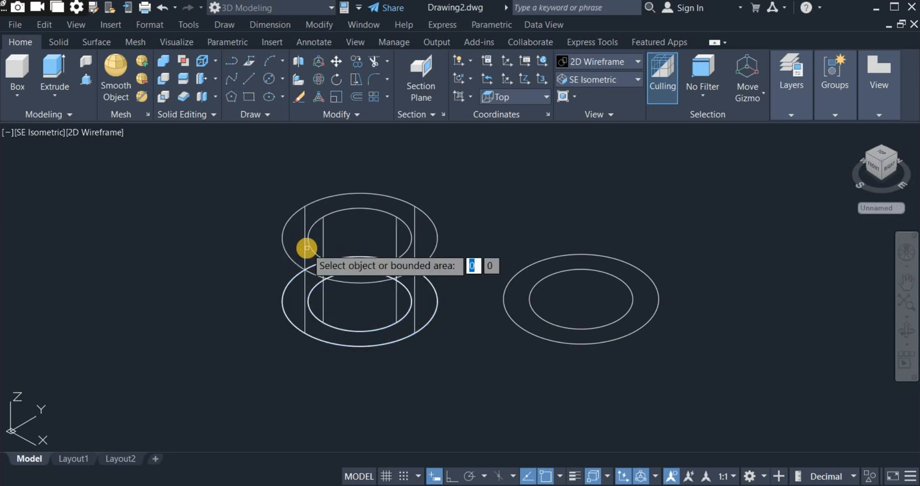
key("Return")
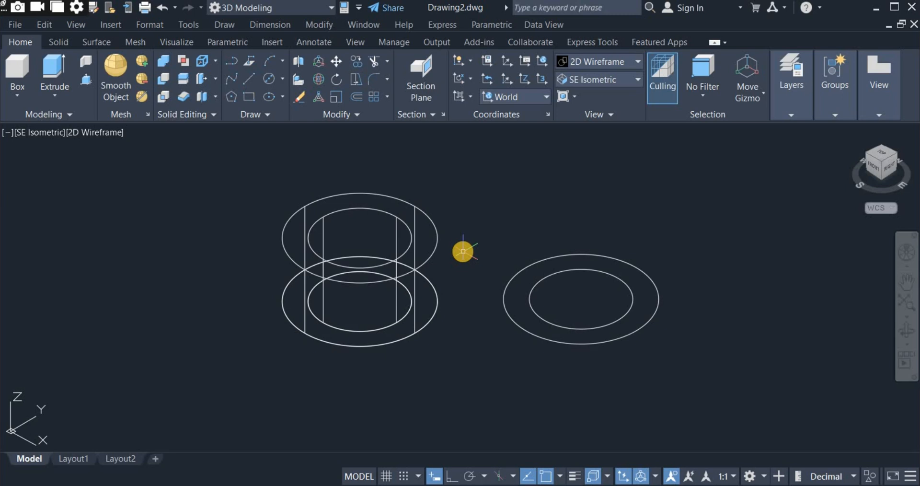
Step: Fillet the ring's outer top and bottom edges with a radius of 0.5
type("F")
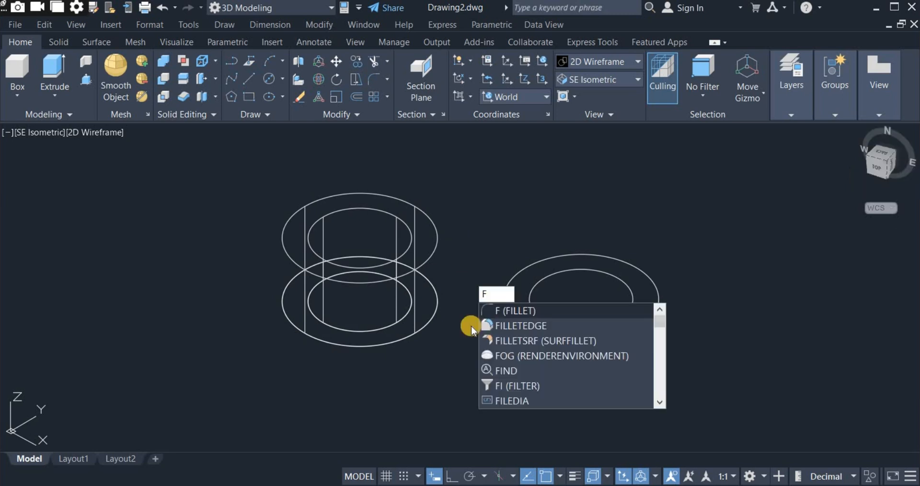
left_click(519, 326)
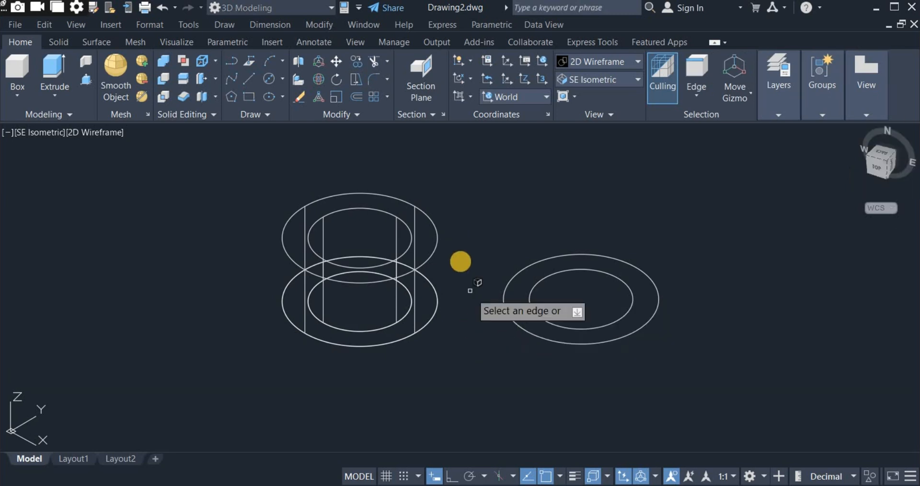
right_click(479, 207)
left_click(499, 273)
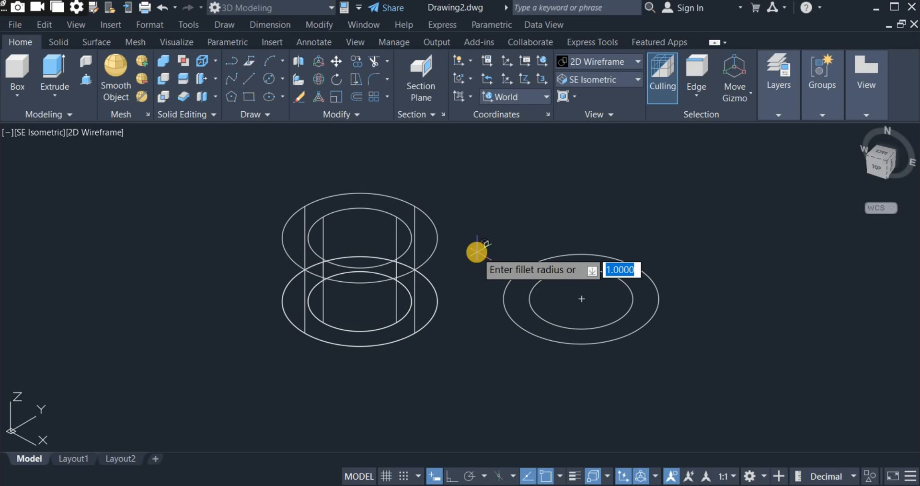
type(".5")
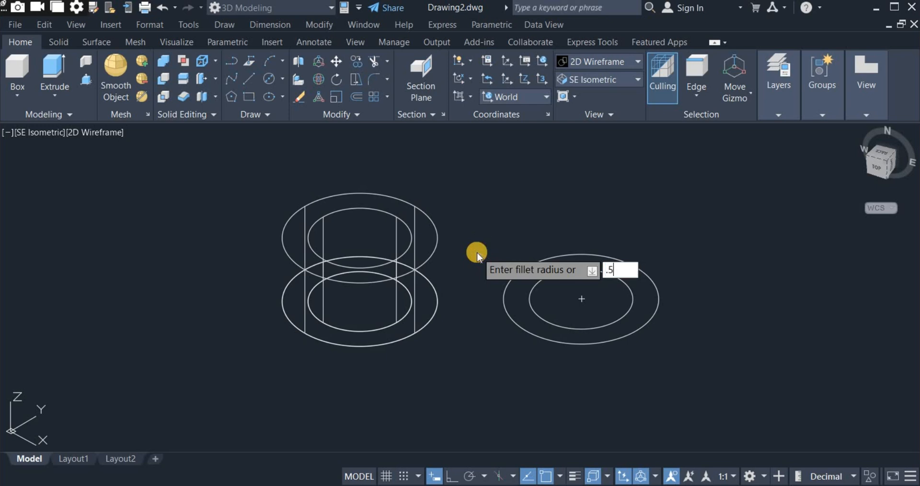
key("Return")
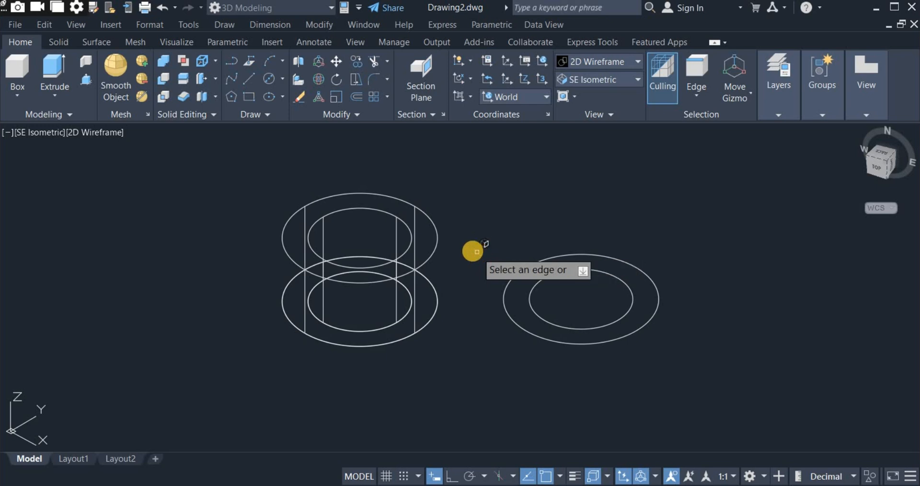
left_click(435, 227)
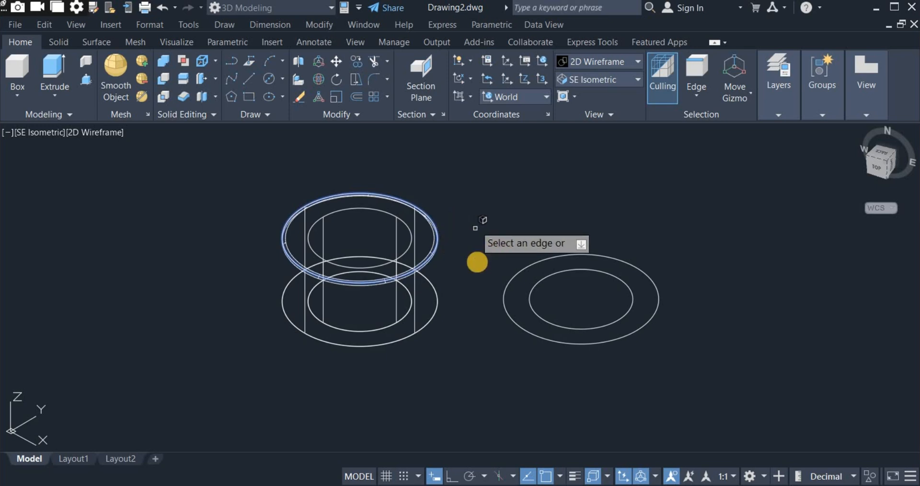
left_click(435, 313)
right_click(496, 235)
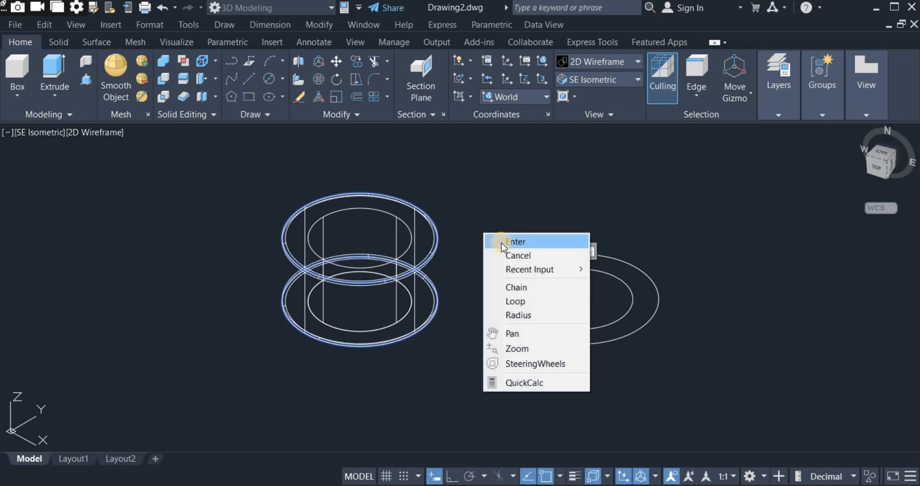
left_click(501, 242)
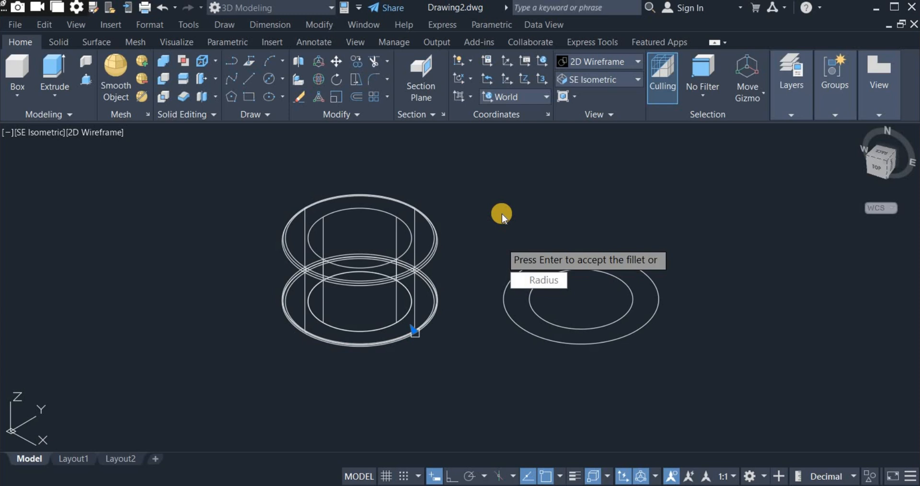
right_click(502, 214)
left_click(525, 219)
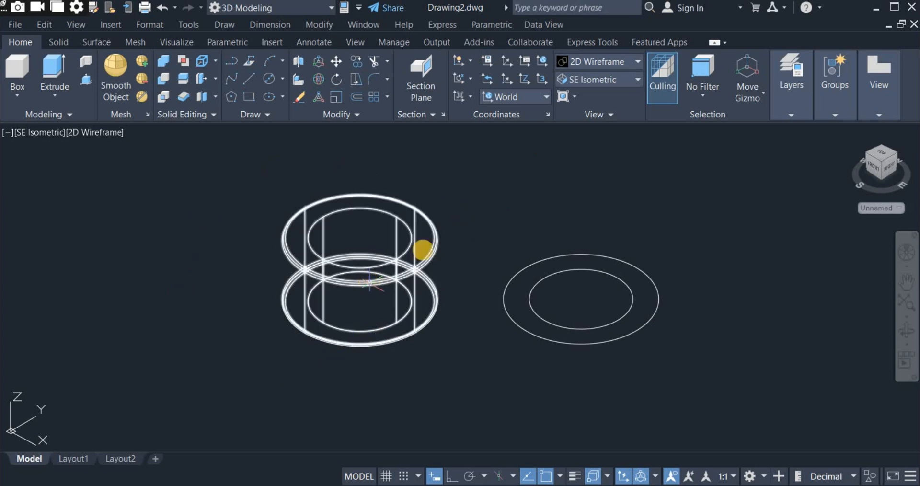
Step: Set the visual style to Shades of Gray
left_click(596, 64)
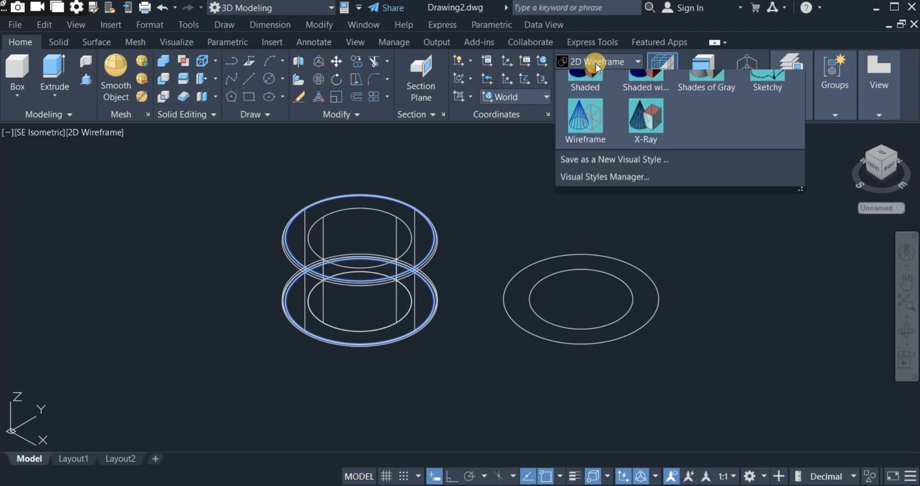
left_click(708, 139)
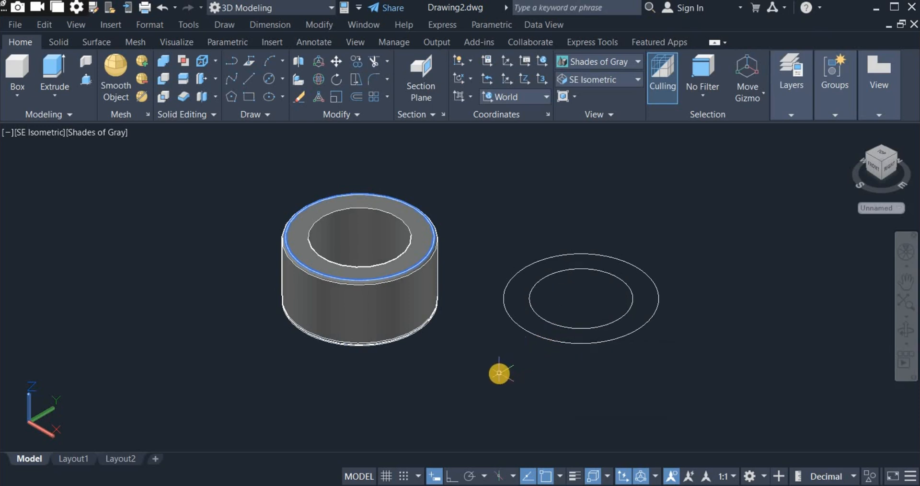
Step: Move the inner circle of the copied pair out to the empty area beside the larger circle
middle_click_drag(500, 372, 370, 376)
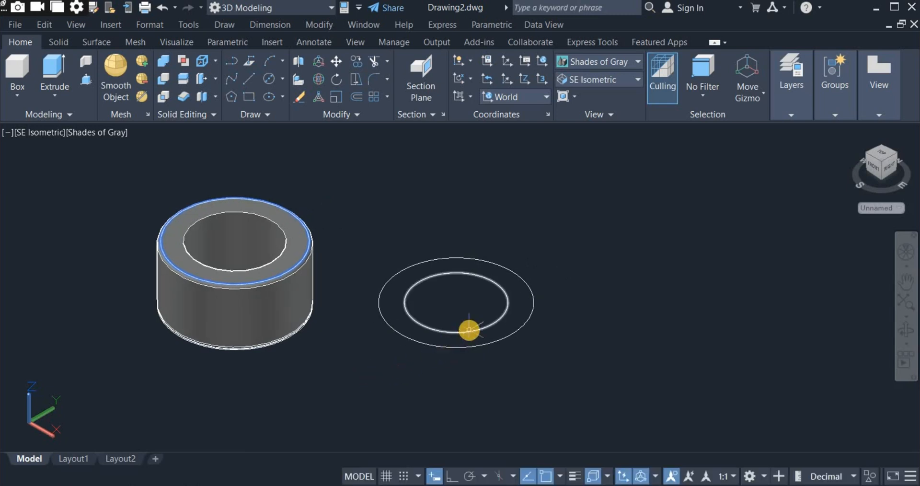
left_click(469, 330)
right_click_drag(536, 384, 657, 389)
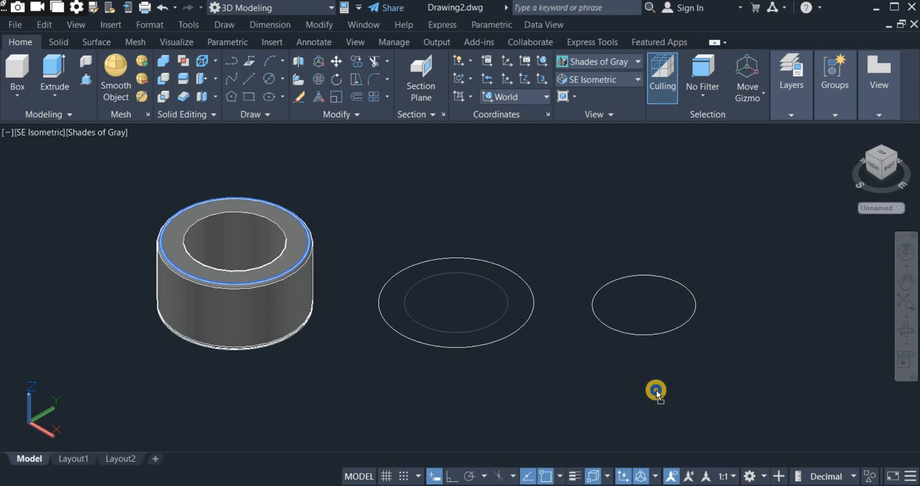
left_click(666, 398)
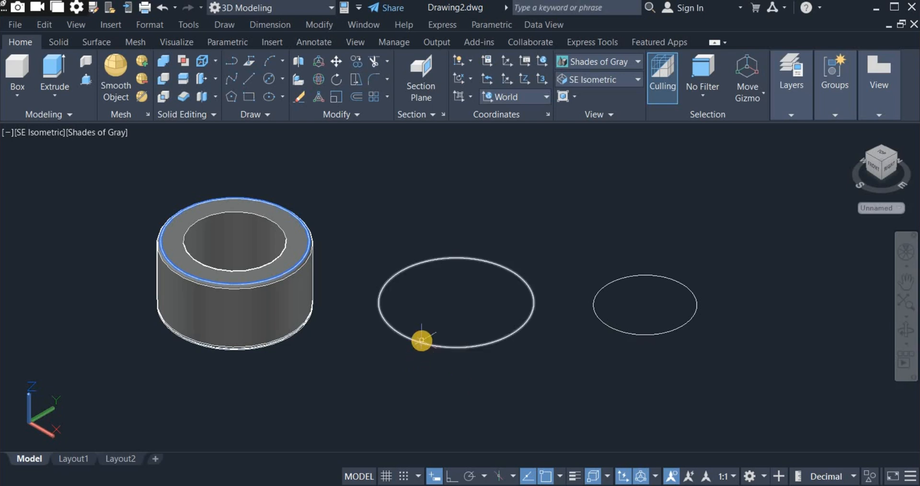
Step: With Ortho on, draw a line from the large copied circle's center to its circumference along the negative Y direction
mouse_move(422, 340)
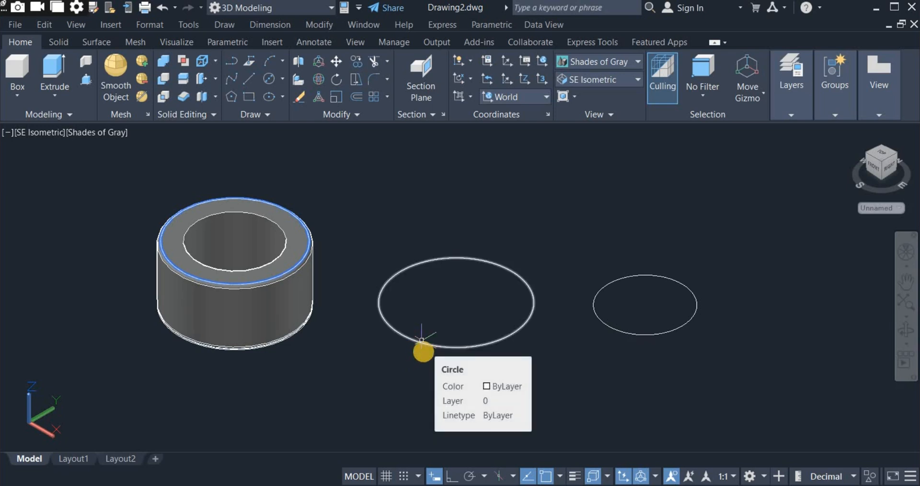
left_click(253, 79)
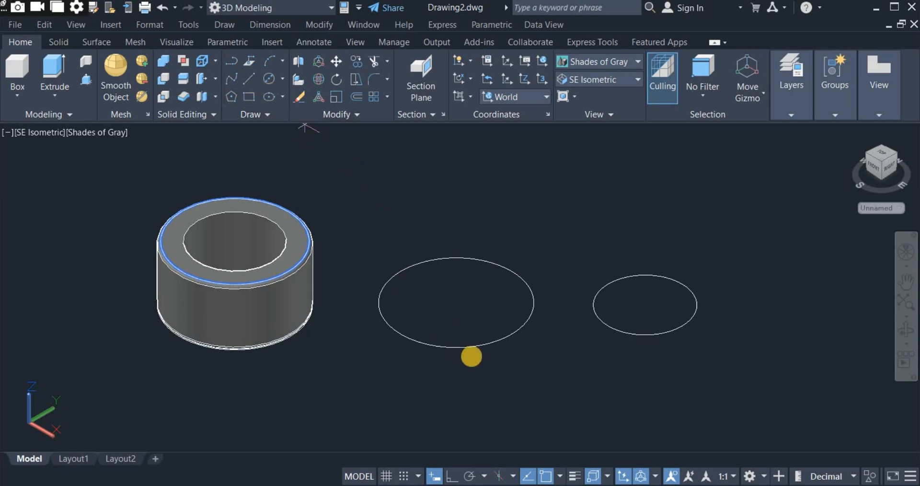
left_click(454, 302)
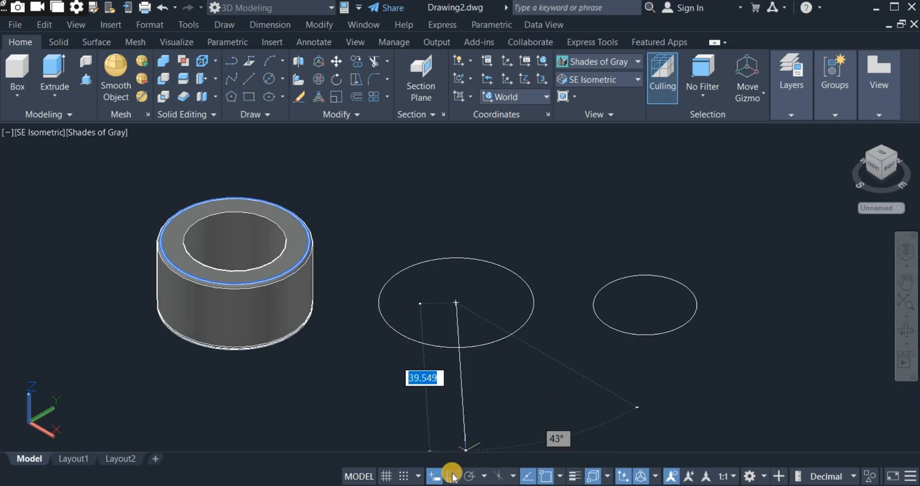
left_click(452, 476)
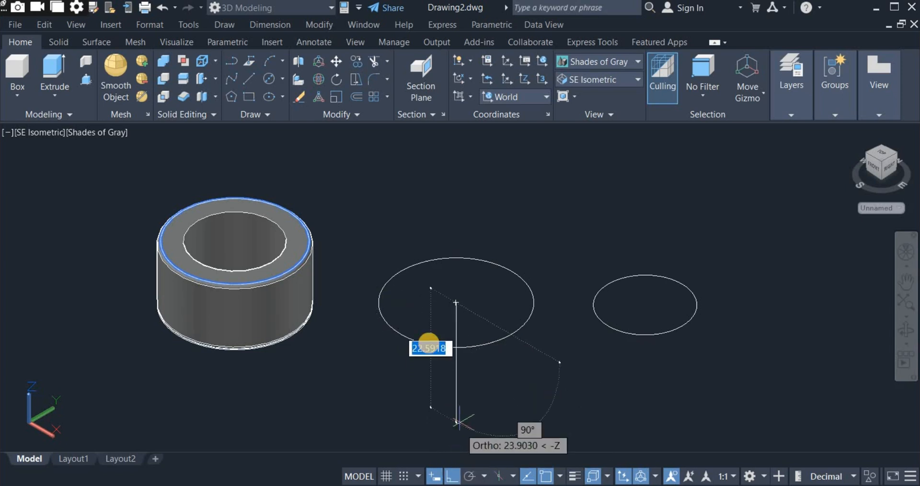
left_click(403, 335)
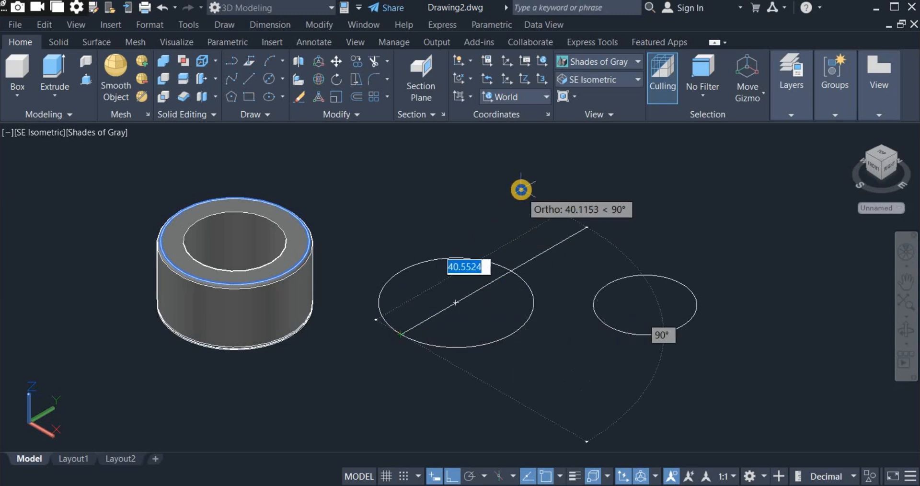
right_click(522, 190)
left_click(543, 199)
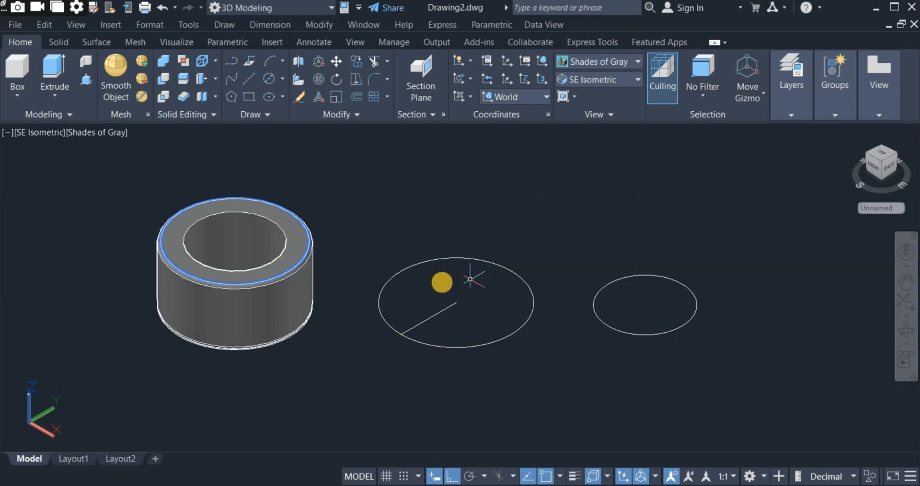
Step: Draw a vertical line 20 long from the large copied circle's center in the positive Z direction
left_click(249, 78)
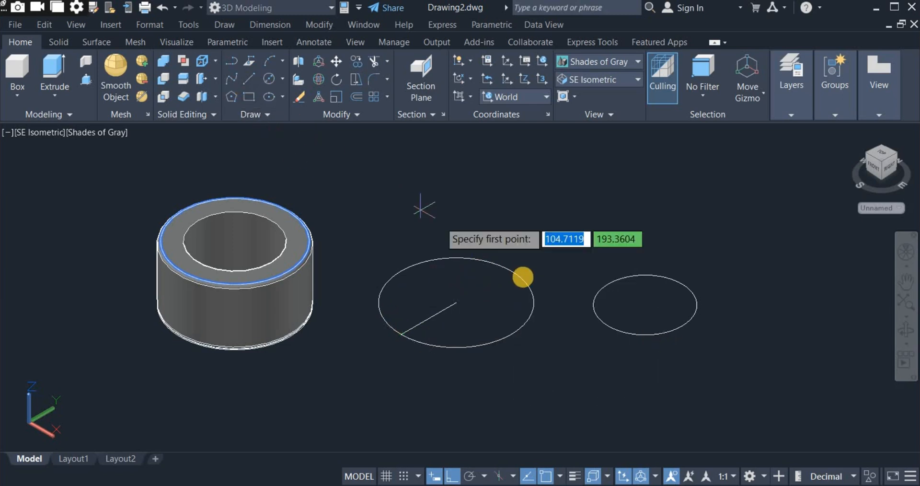
left_click(457, 303)
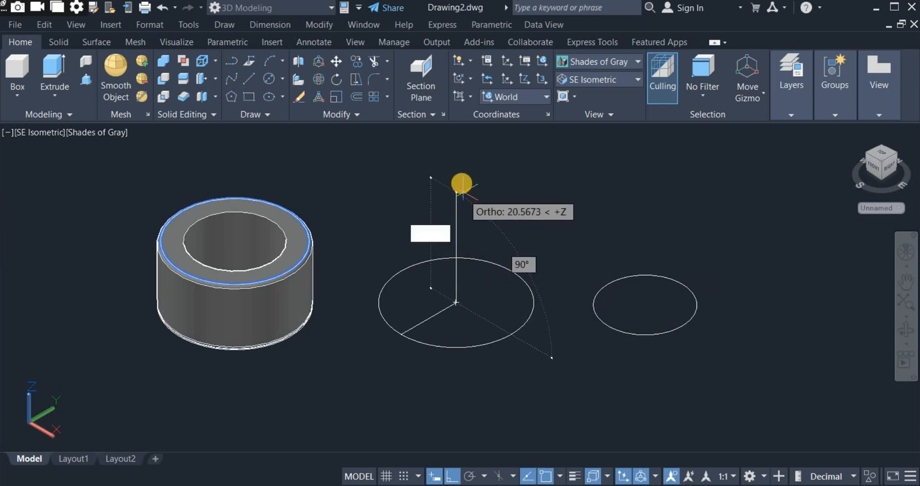
type("2")
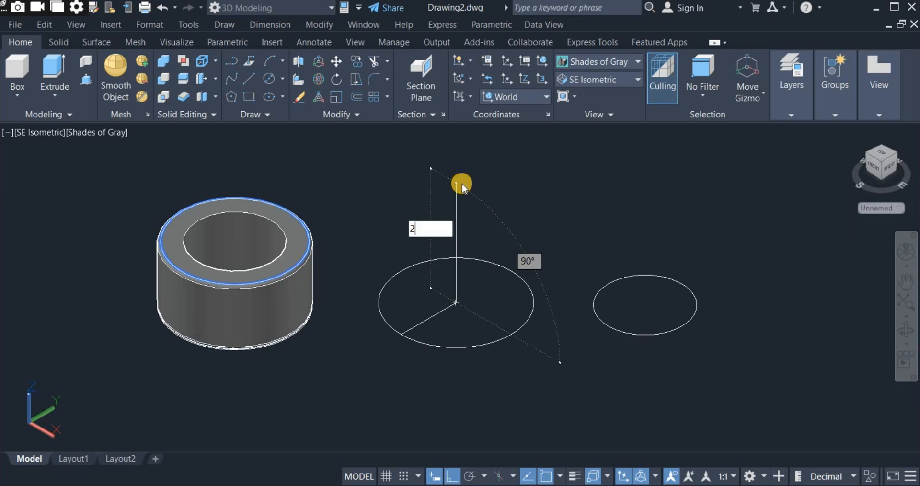
type("0")
key("Return")
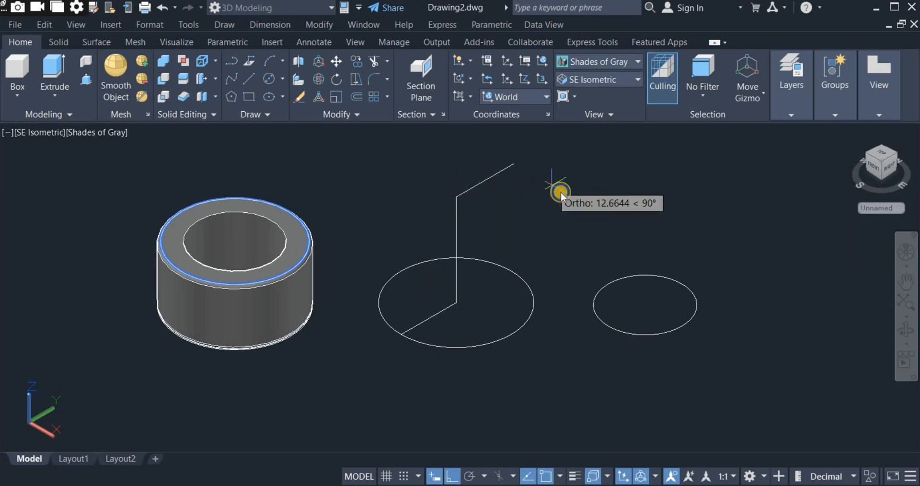
right_click(560, 192)
left_click(576, 194)
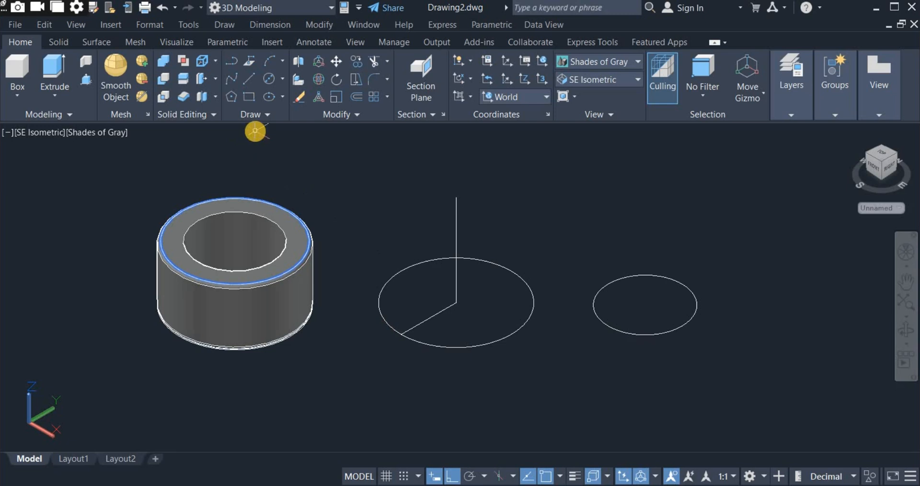
Step: Draw a 3-sided polygon inscribed in a circle of radius 0.5, centered where the radial line meets the large circle
left_click(232, 99)
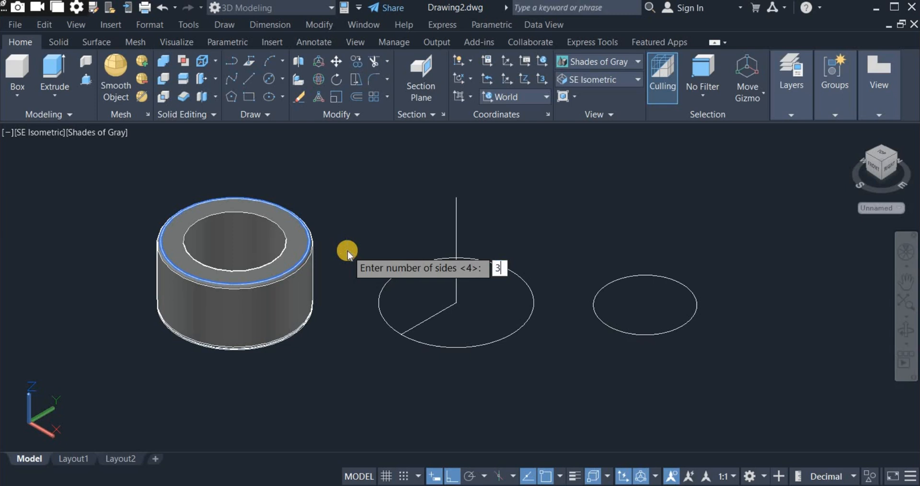
type("3")
key("Return")
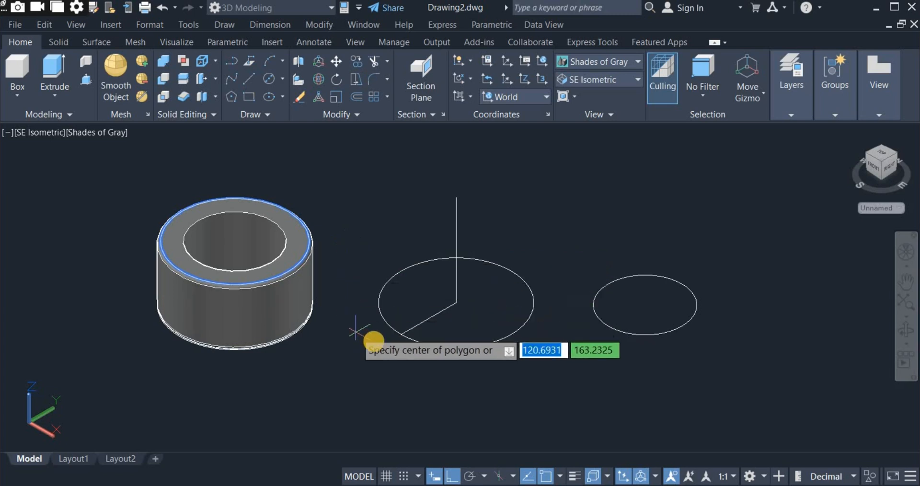
left_click(402, 334)
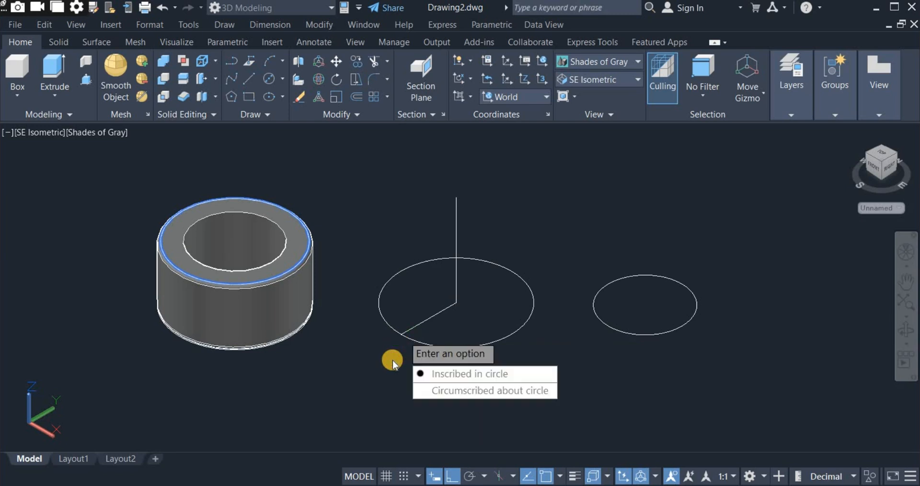
right_click(369, 370)
left_click(436, 246)
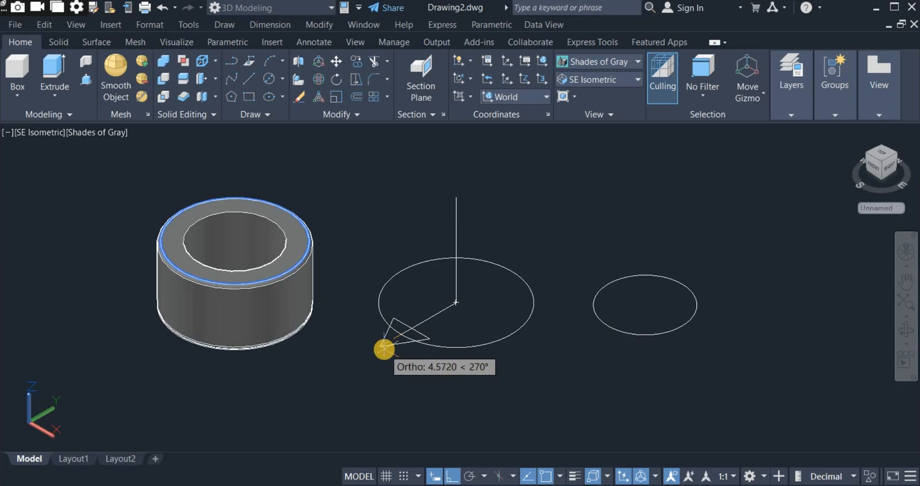
type(".5")
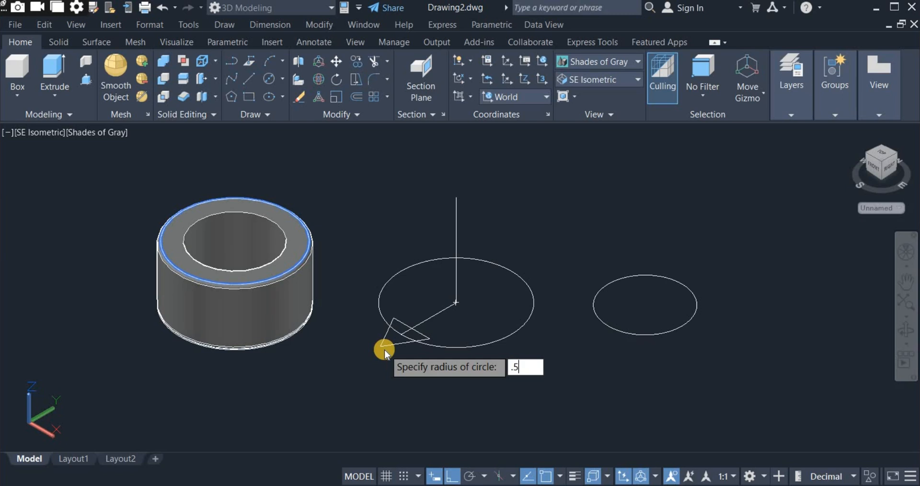
key("Return")
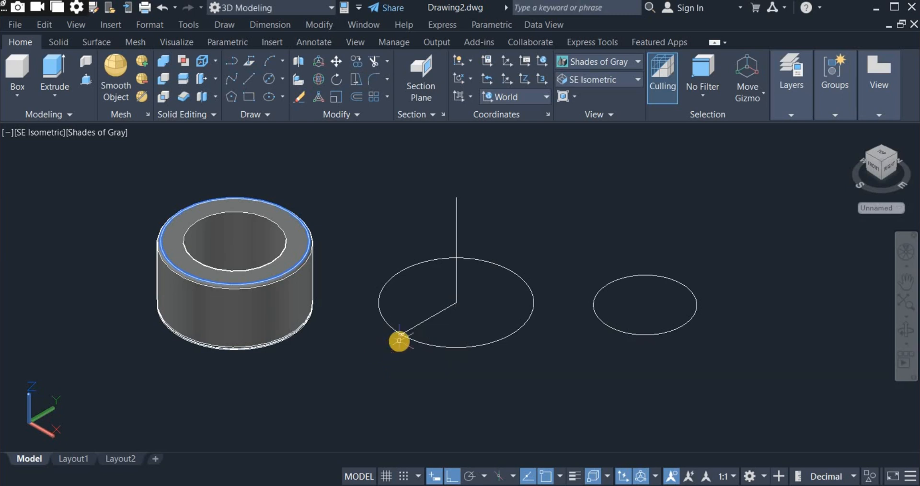
Step: Start a helix at the large copied circle's center, with base and top radii both reaching the radial line's endpoint on the circle
scroll(401, 338, "up", 1)
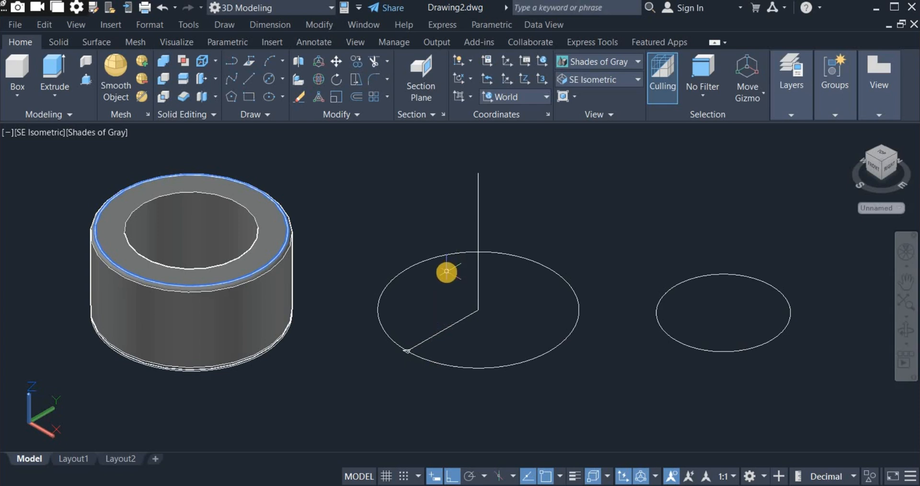
left_click(246, 118)
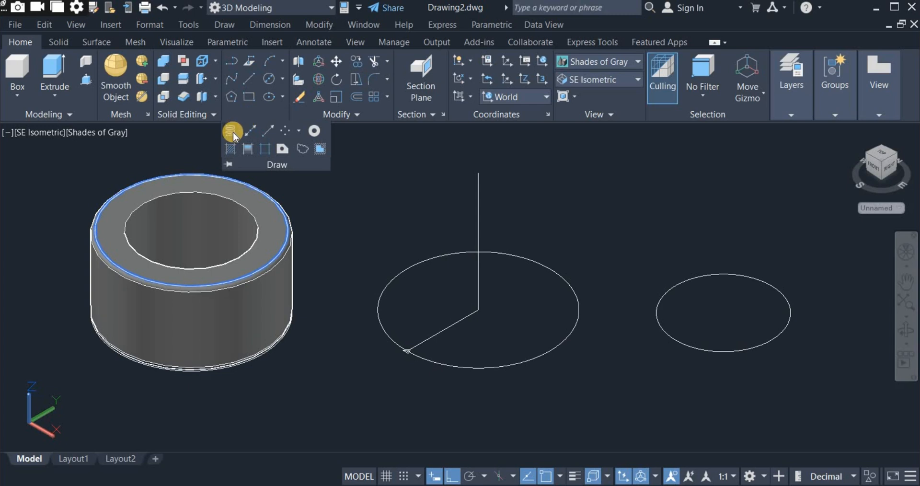
left_click(232, 130)
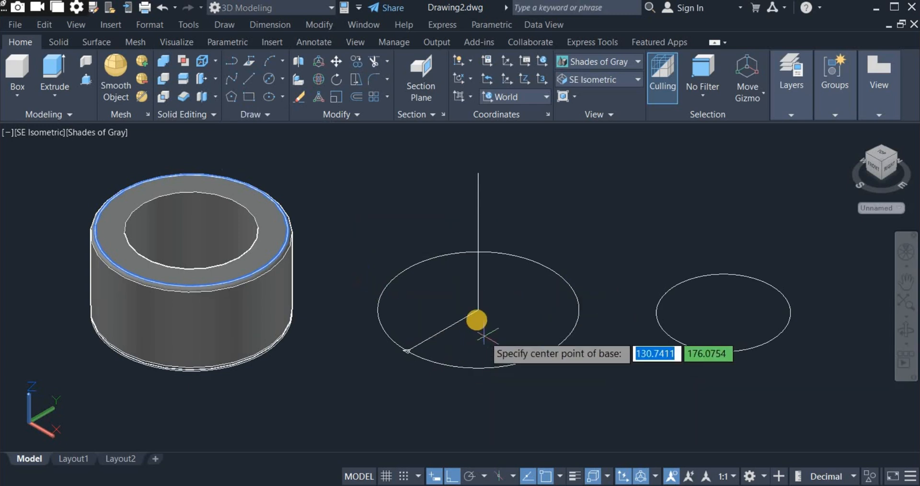
left_click(478, 310)
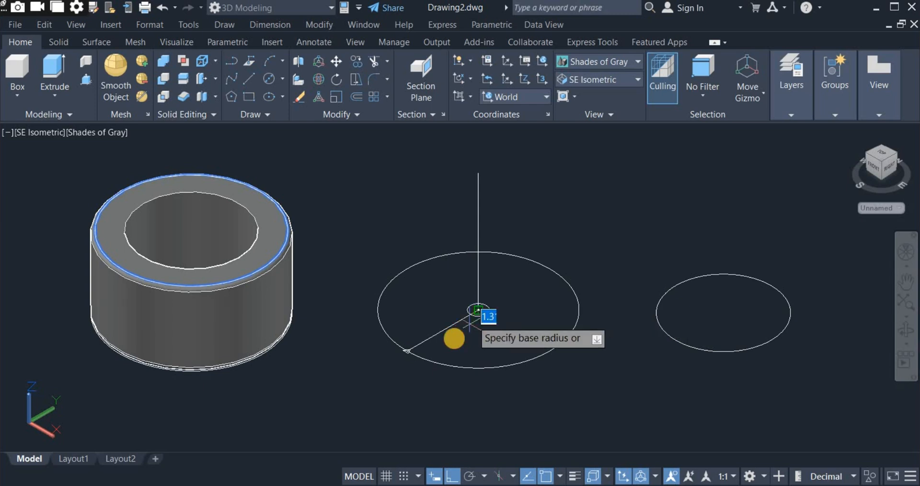
scroll(417, 361, "up", 4)
scroll(417, 361, "up", 8)
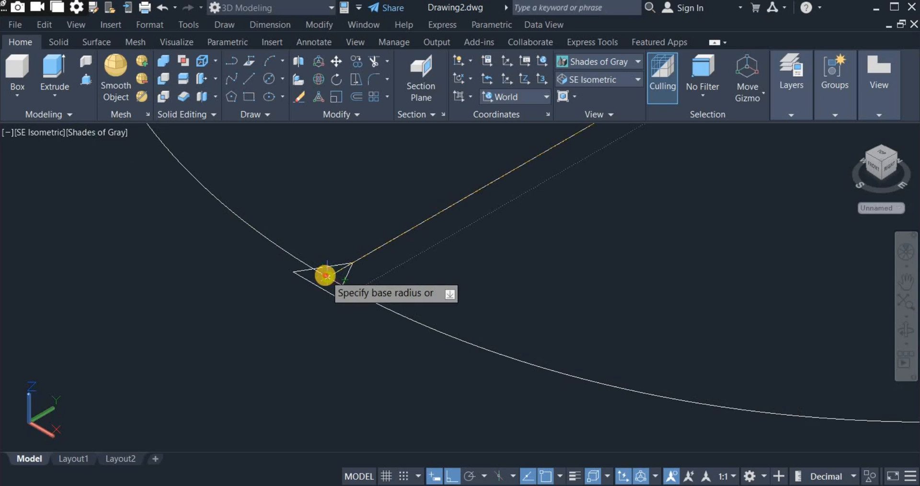
left_click(325, 277)
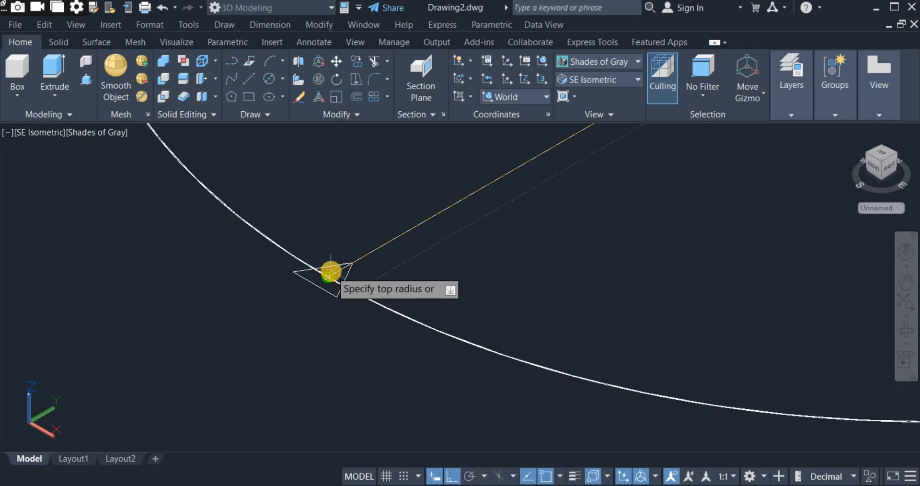
left_click(325, 276)
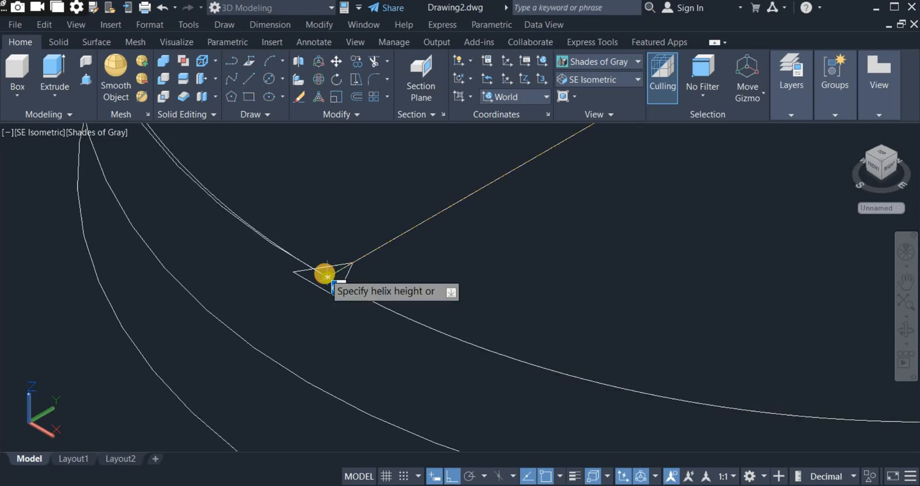
Step: Give the helix 0.25 turns and a height of 20, ending at the top of the vertical line
scroll(325, 277, "down", 5)
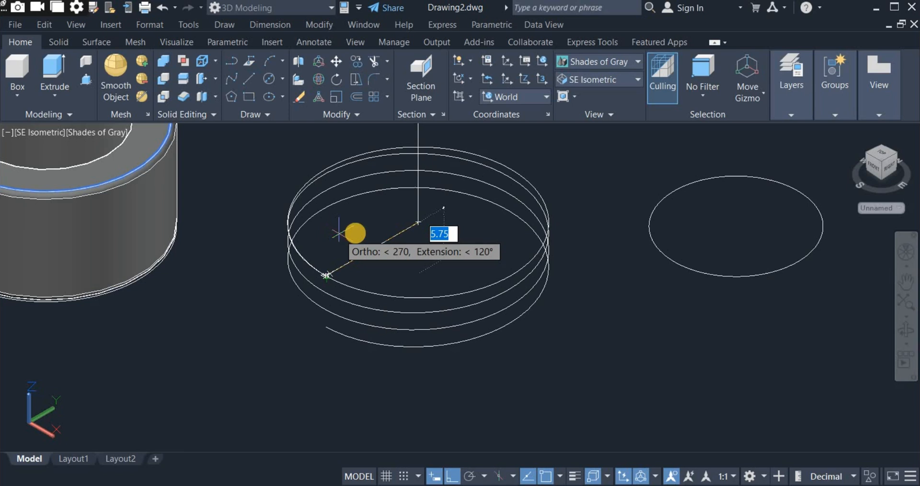
right_click(356, 230)
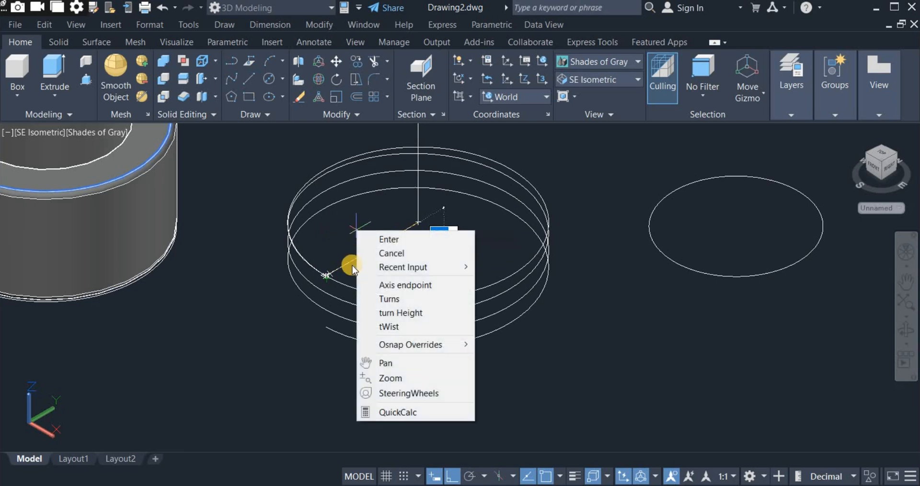
left_click(396, 298)
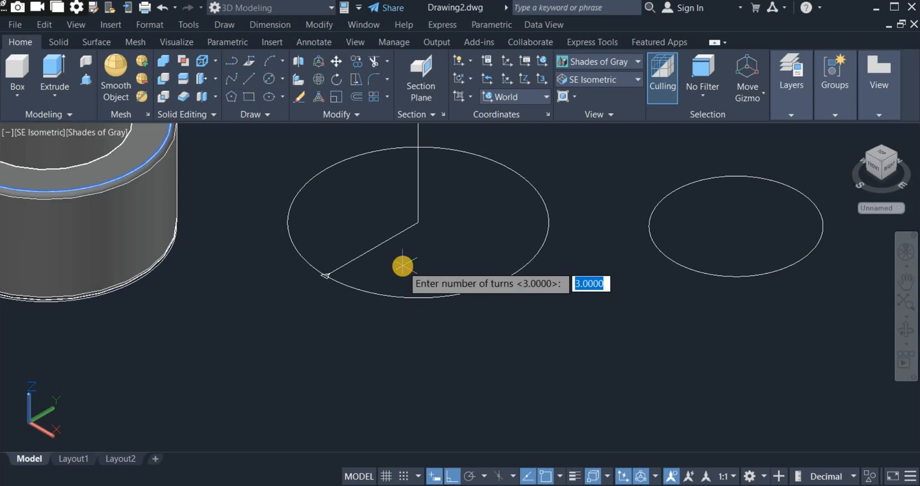
type(".")
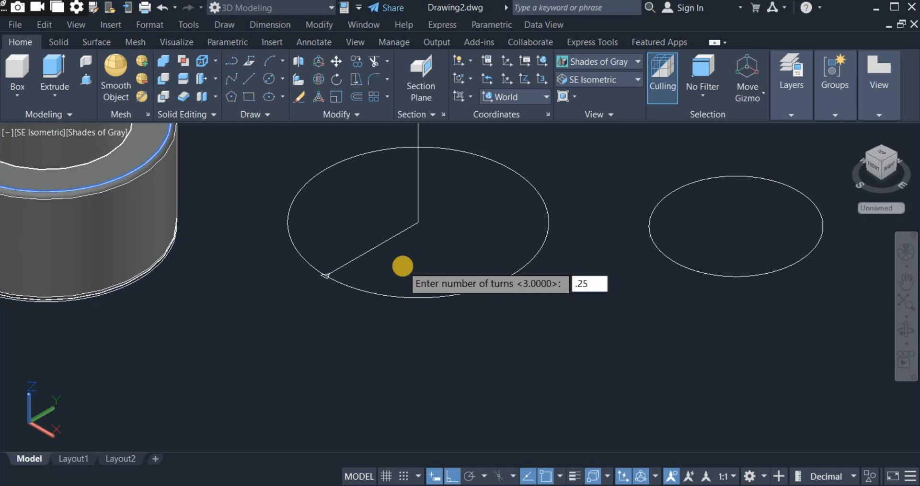
type("25")
key("Return")
scroll(403, 265, "down", 2)
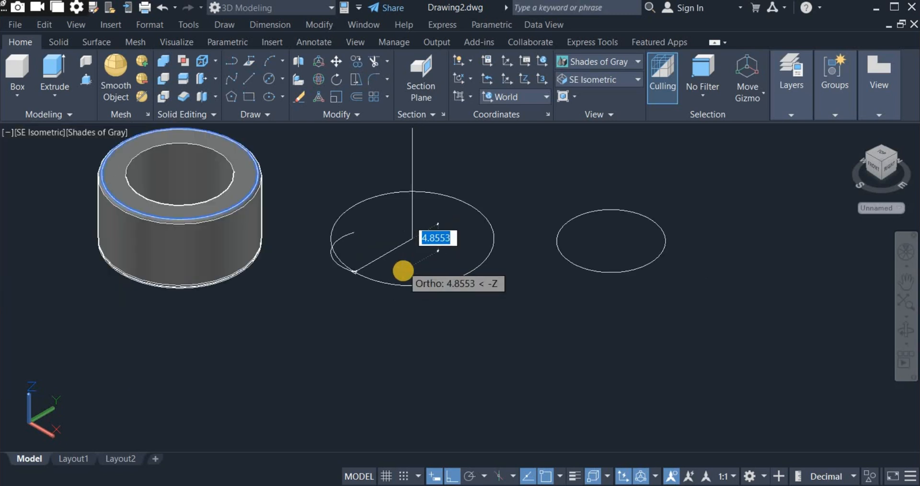
scroll(411, 261, "down", 2)
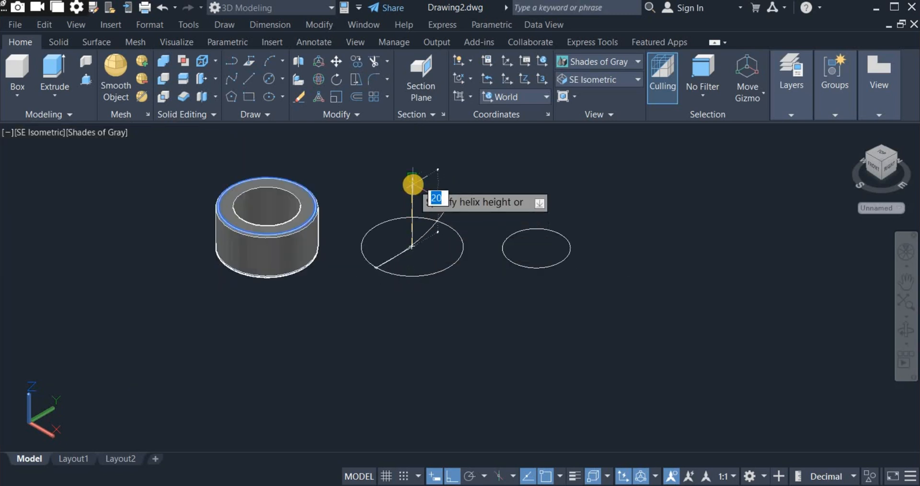
left_click(414, 180)
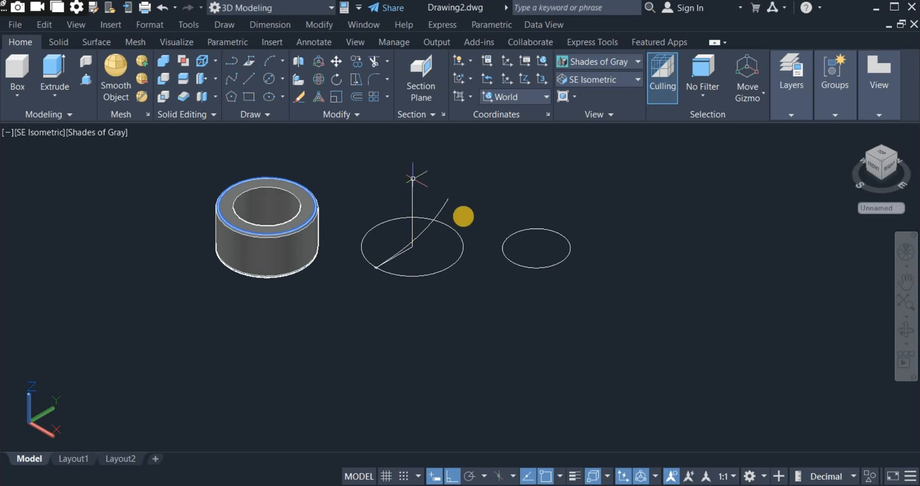
scroll(354, 255, "up", 4)
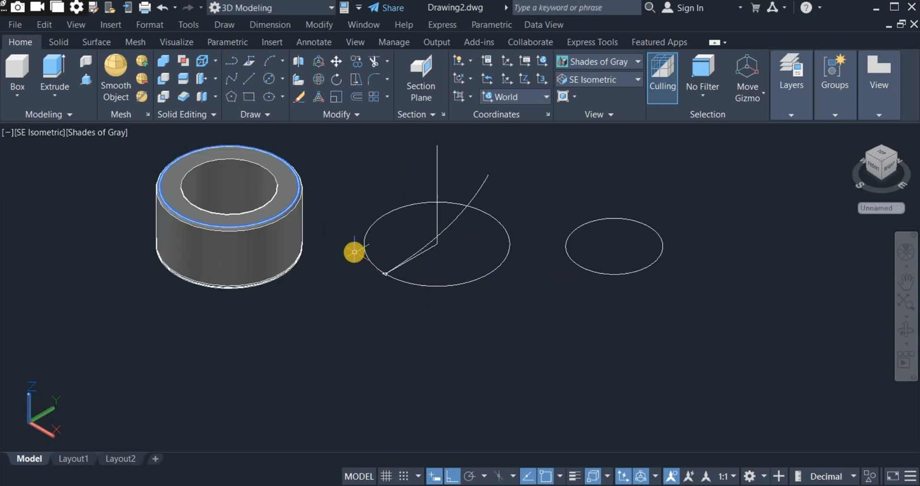
middle_click_drag(354, 254, 359, 297)
key("Escape")
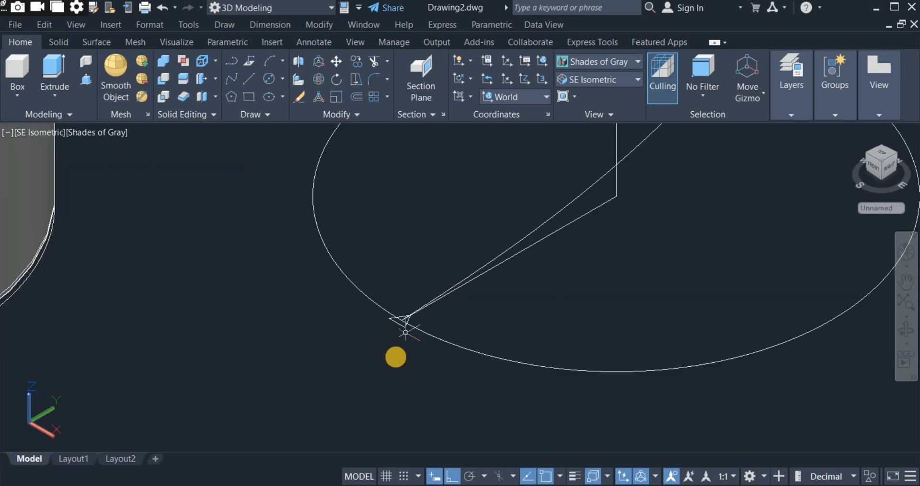
Step: Extrude the small triangle on the large copied circle along the helix as its path
scroll(396, 352, "up", 2)
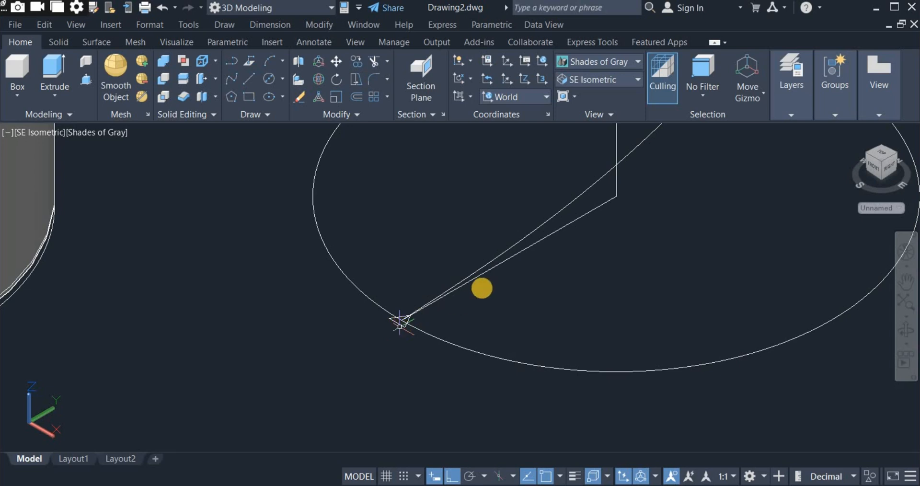
scroll(382, 389, "down", 4)
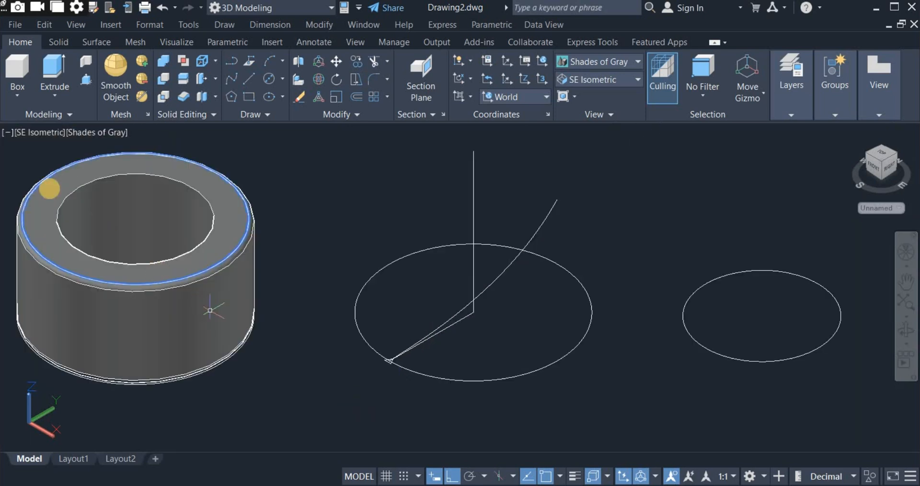
left_click(53, 70)
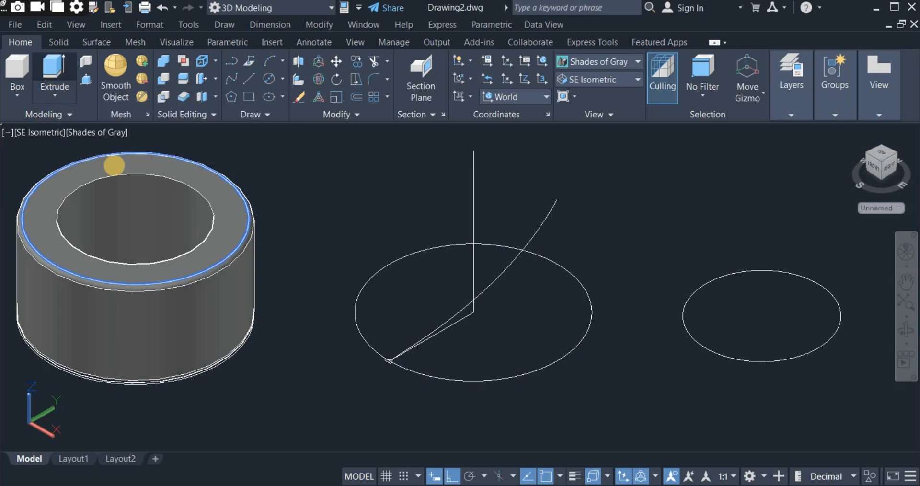
scroll(406, 364, "up", 3)
scroll(406, 363, "up", 2)
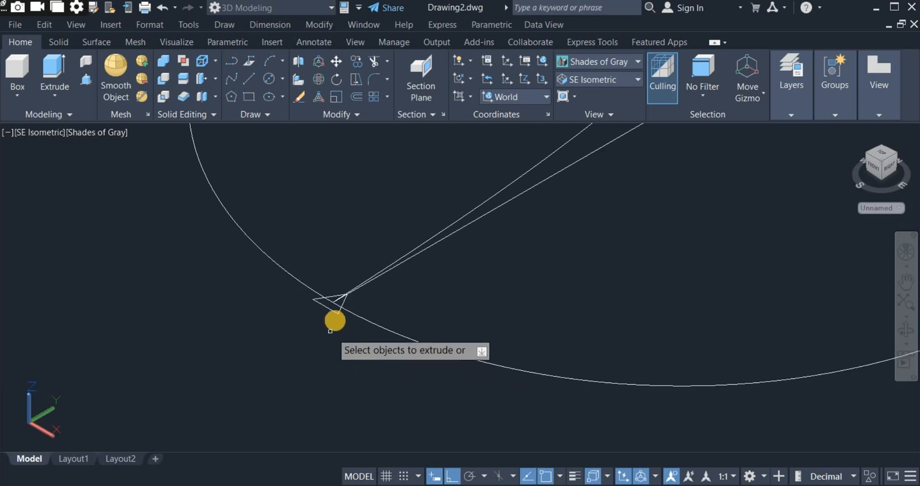
left_click(339, 307)
right_click(341, 352)
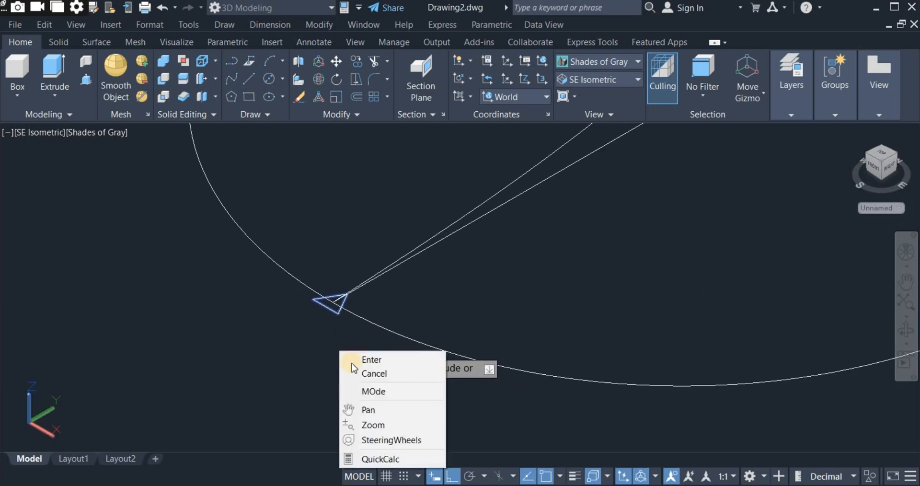
left_click(354, 358)
scroll(362, 359, "down", 3)
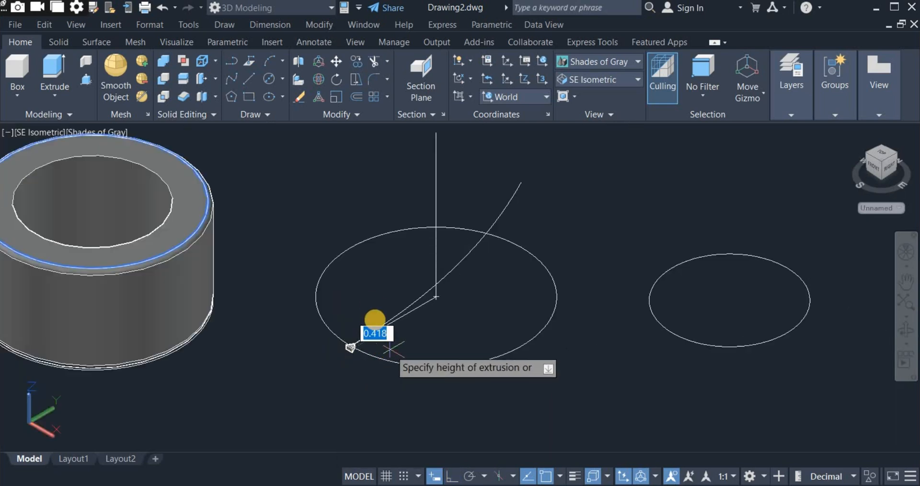
right_click(390, 286)
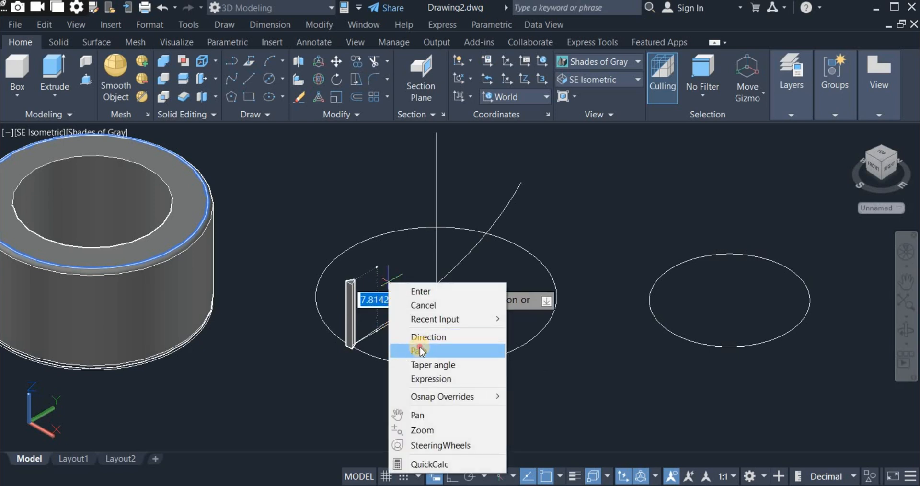
left_click(407, 353)
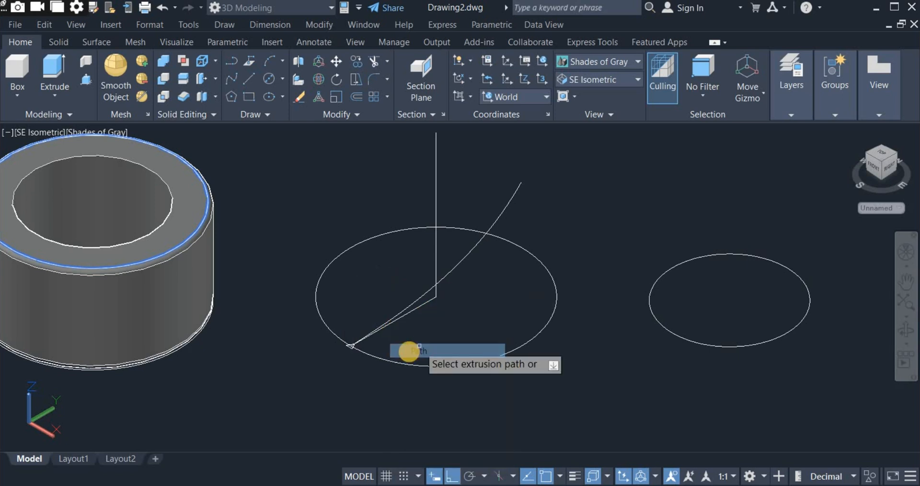
left_click(466, 258)
scroll(495, 312, "down", 2)
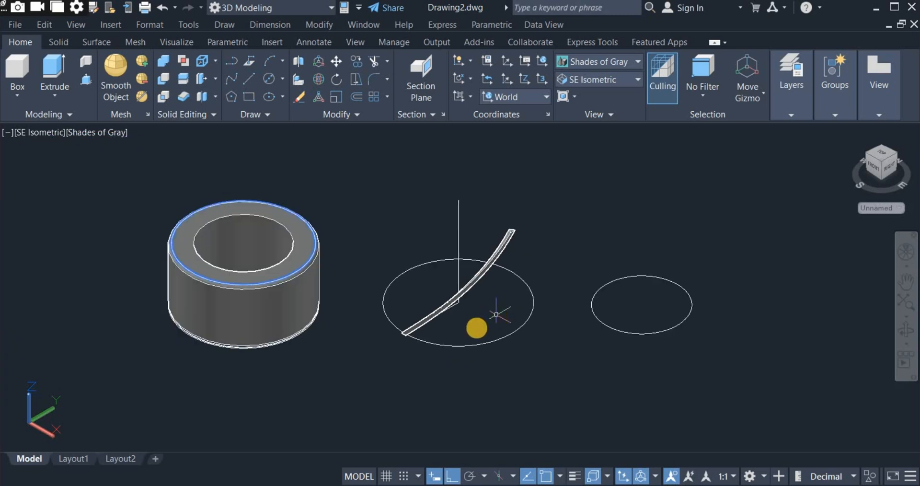
Step: Set the visual style to 2D Wireframe and switch the coordinate system to Front
left_click(583, 65)
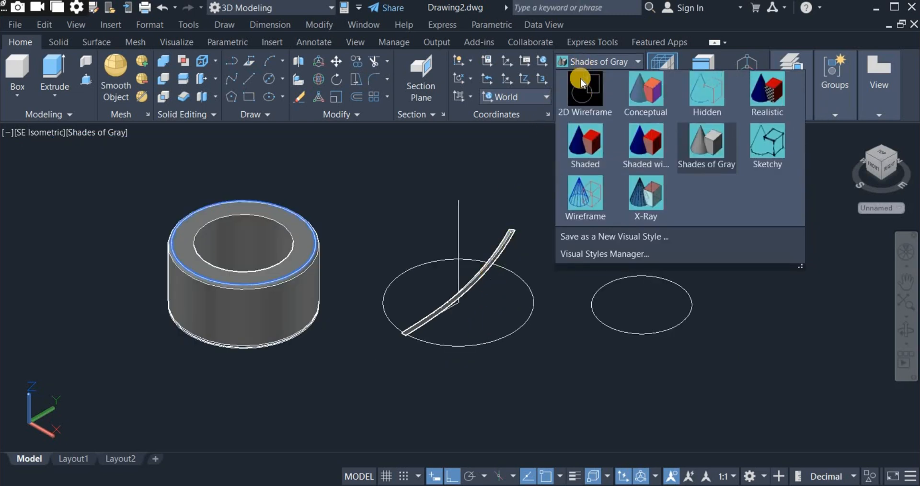
left_click(573, 97)
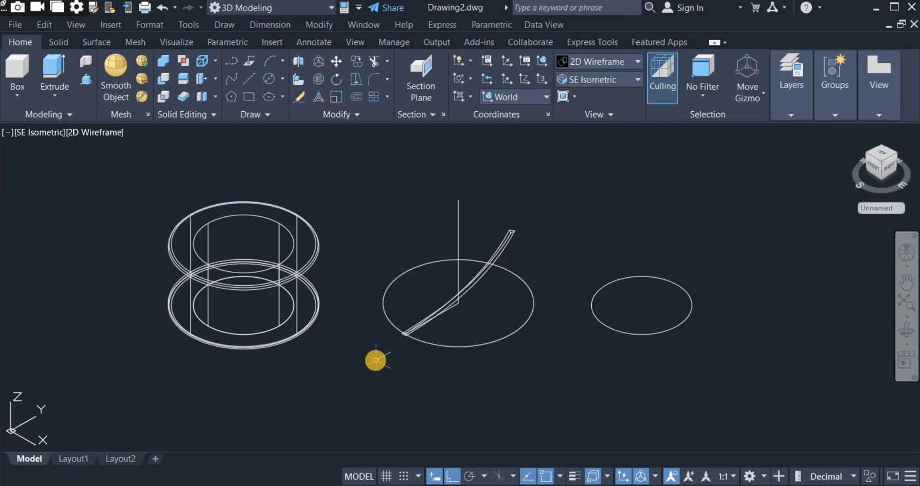
mouse_move(500, 254)
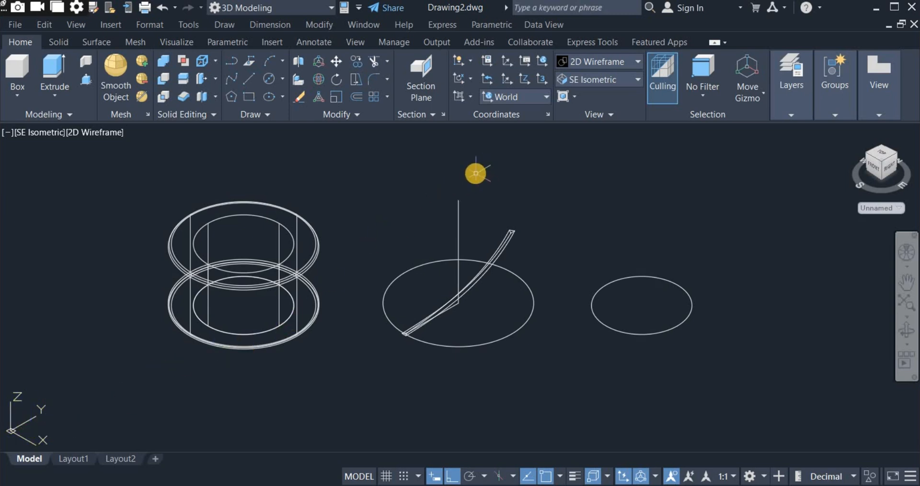
left_click(523, 99)
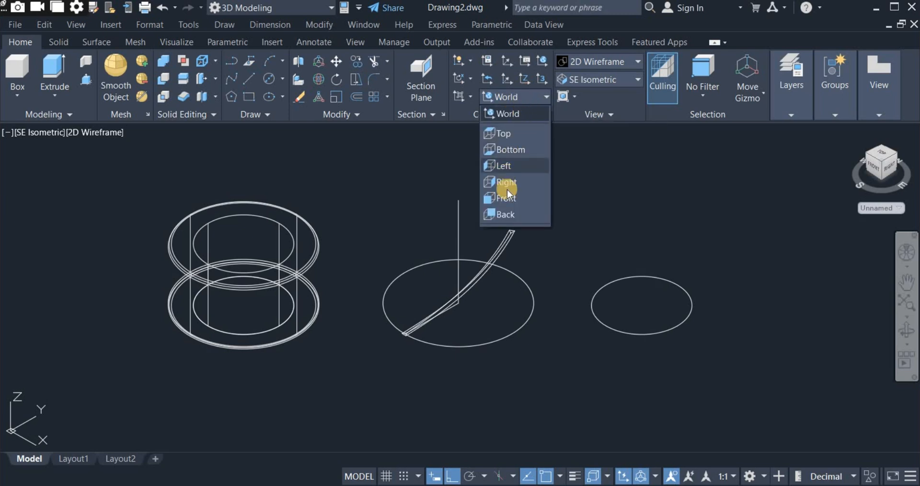
left_click(511, 196)
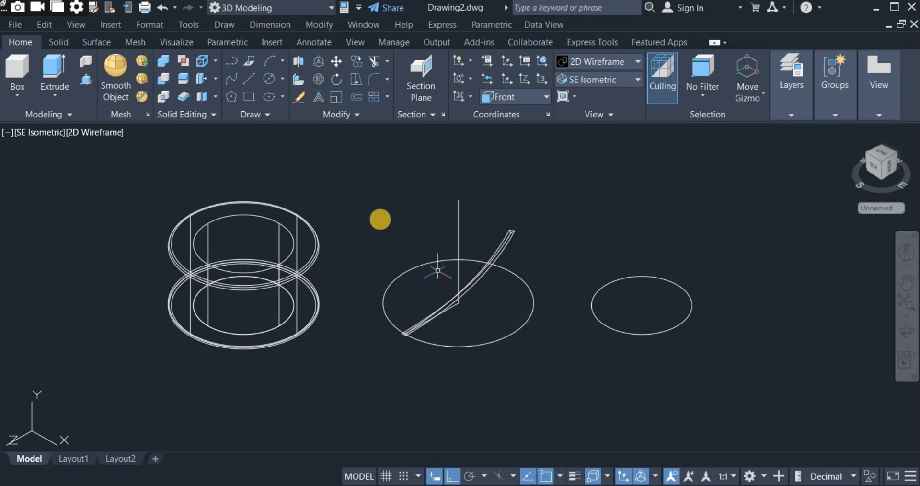
Step: Mirror the helical triangular cutter about a vertical line through the radial line's endpoint on the circle, keeping the source object
left_click(347, 117)
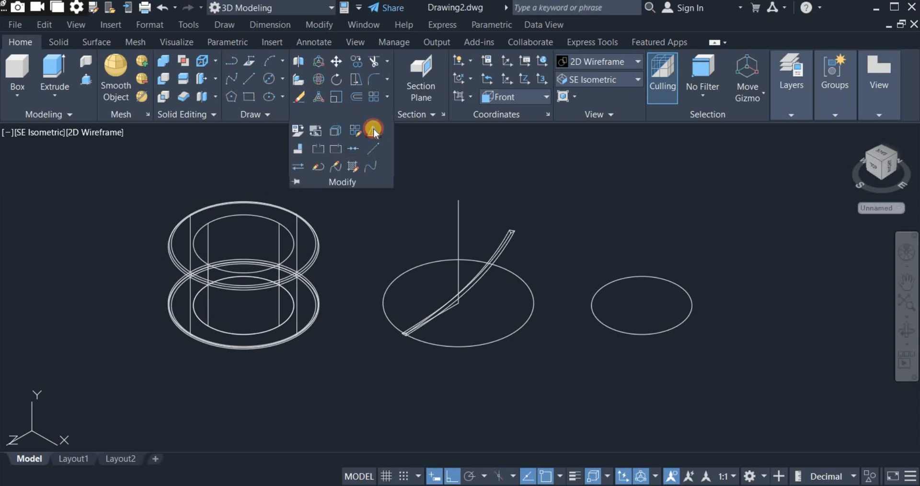
left_click(374, 128)
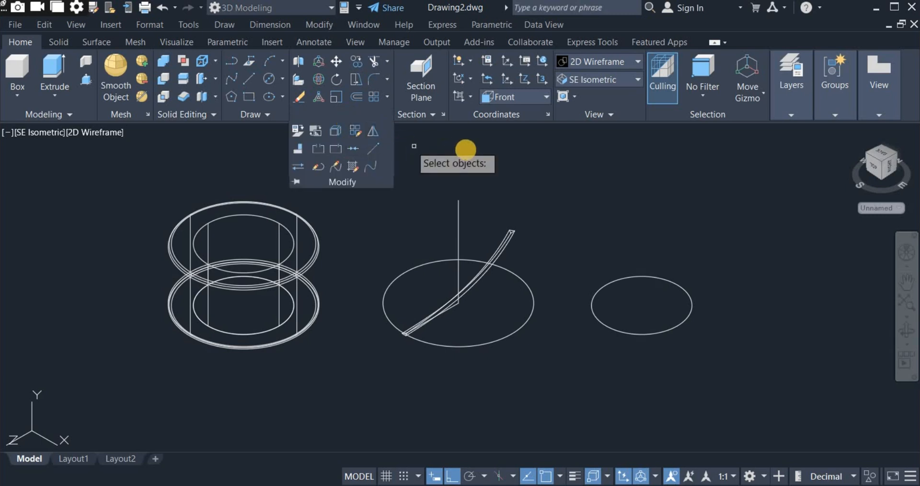
left_click(510, 240)
key("Return")
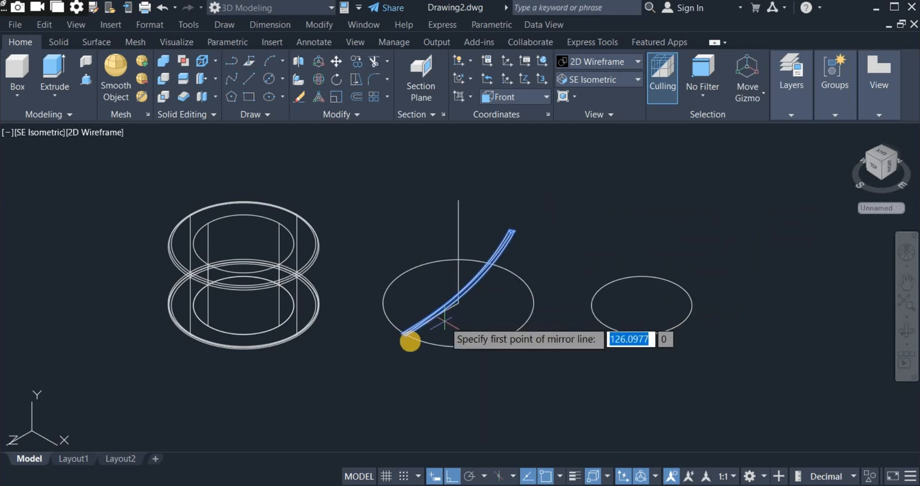
scroll(403, 337, "up", 3)
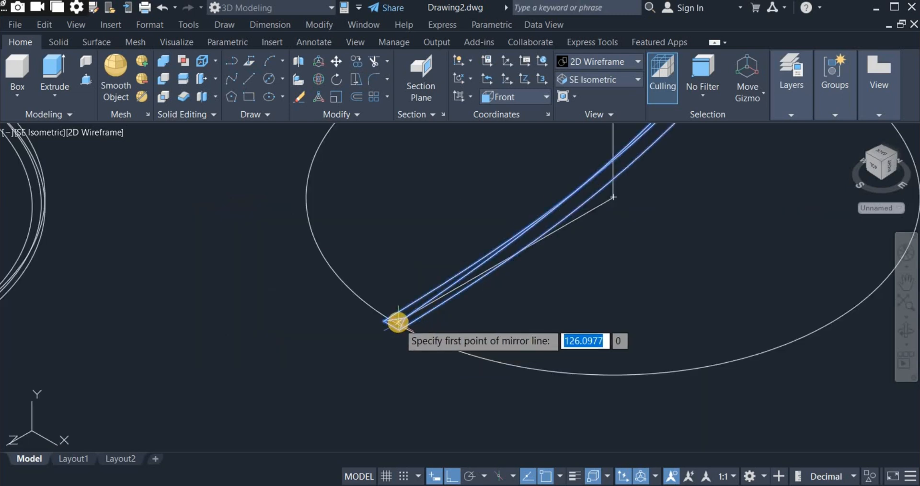
scroll(394, 336, "up", 3)
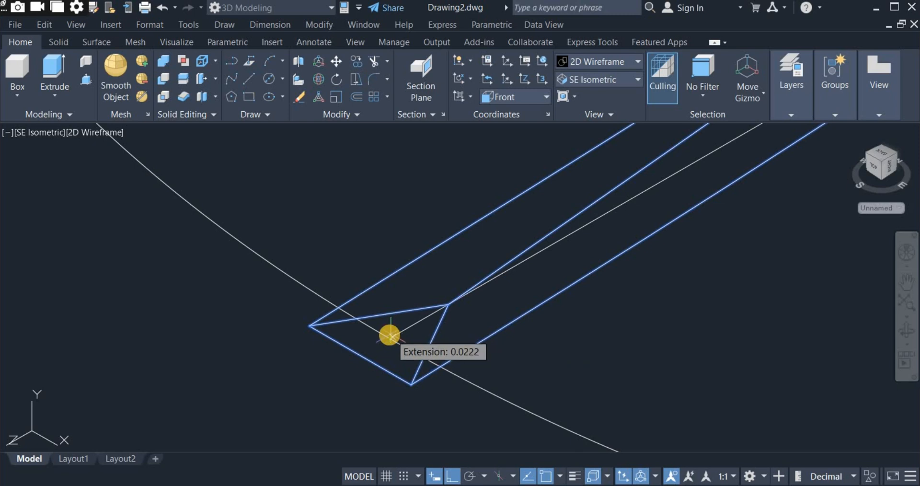
left_click(390, 336)
scroll(390, 336, "down", 5)
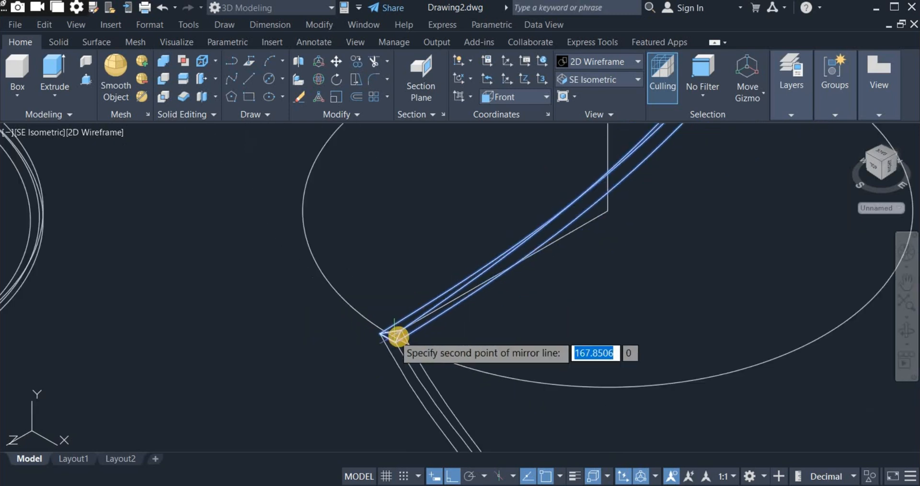
left_click(402, 288)
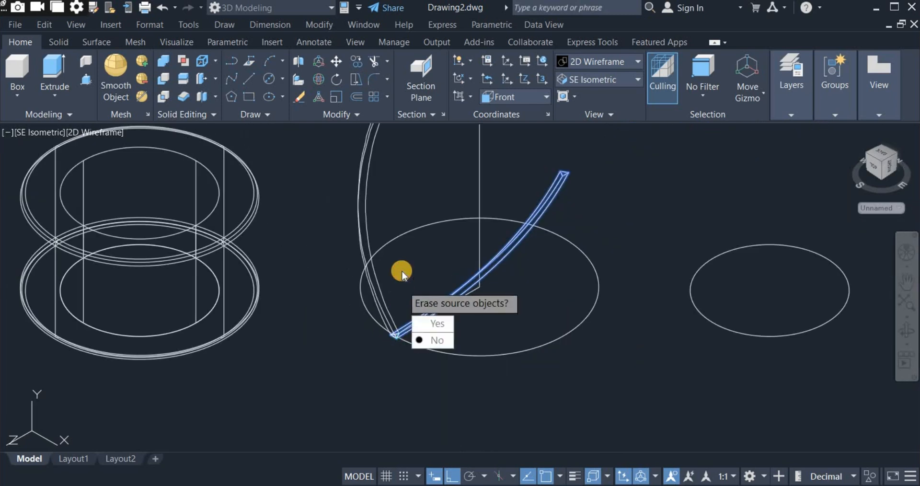
right_click(403, 271)
left_click(410, 280)
scroll(397, 309, "down", 4)
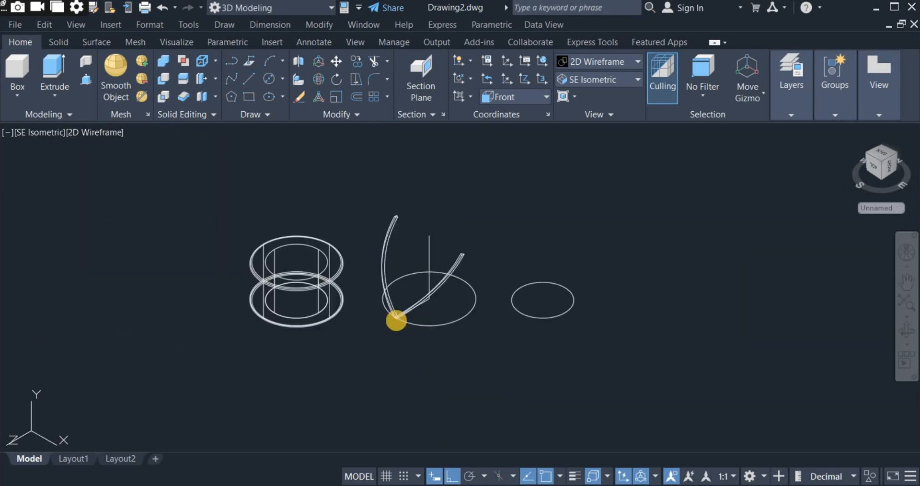
Step: Switch the coordinate system to Top and polar array both crossed helical cutters around the top end of the vertical line
scroll(453, 237, "up", 2)
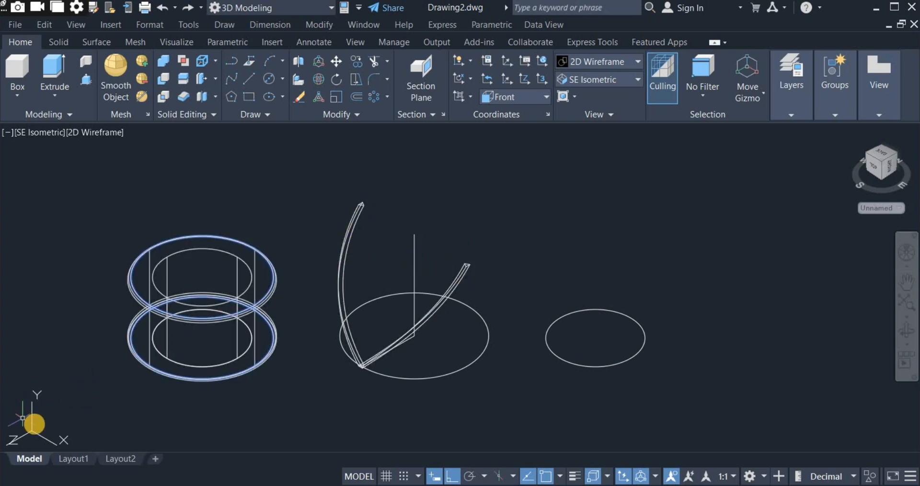
left_click(525, 99)
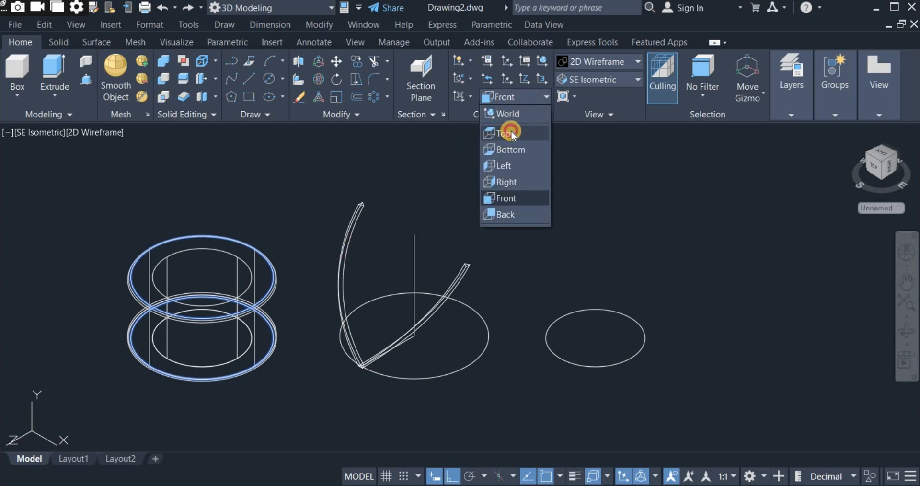
left_click(511, 131)
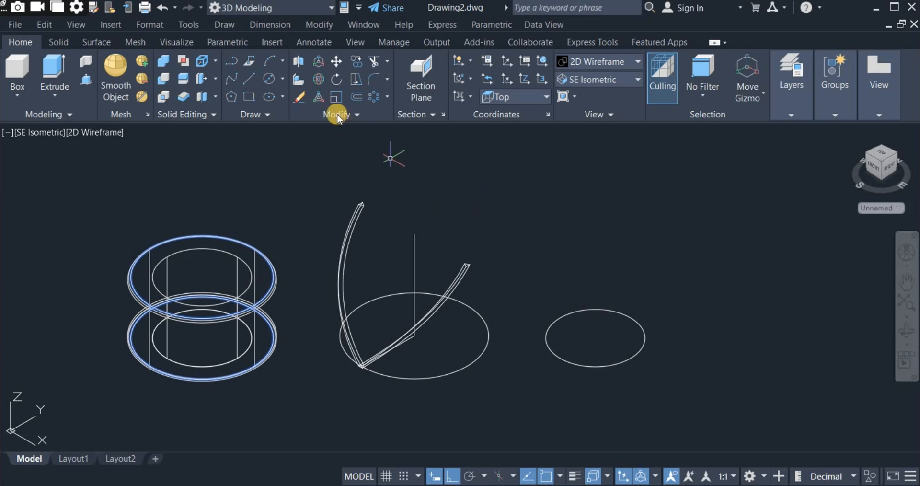
left_click(387, 96)
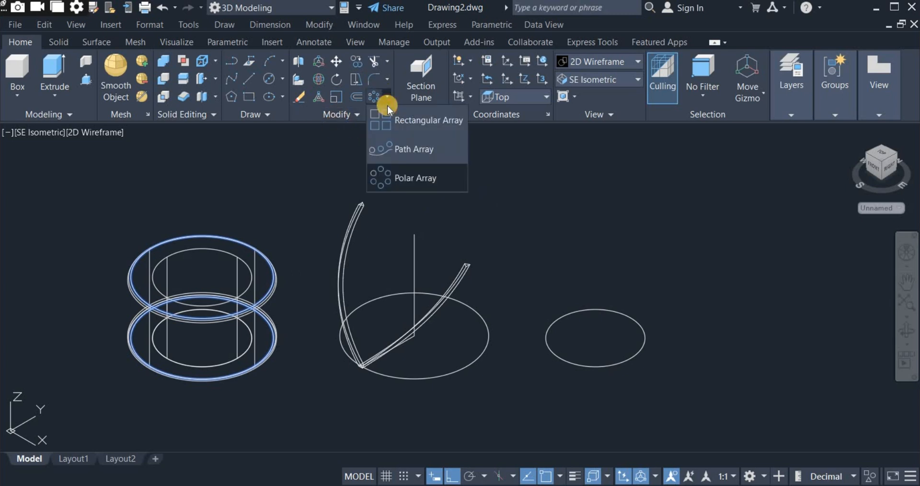
left_click(406, 178)
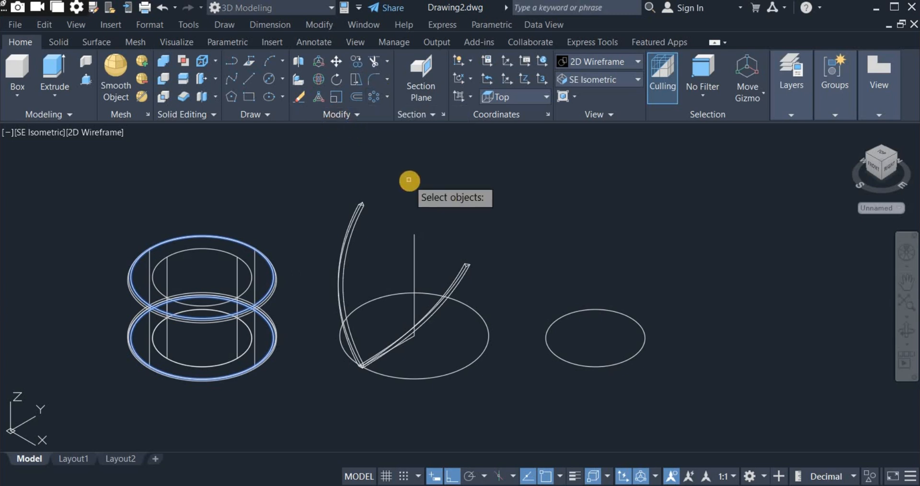
left_click(361, 213)
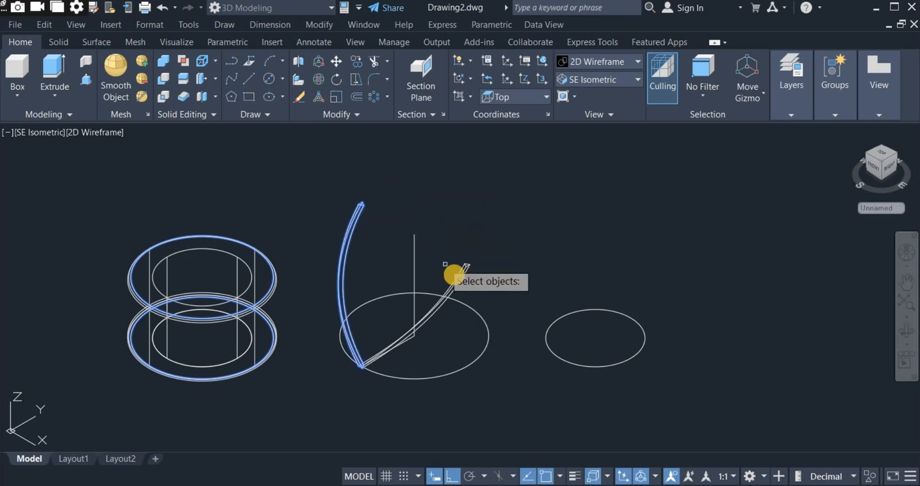
left_click(453, 281)
key("Return")
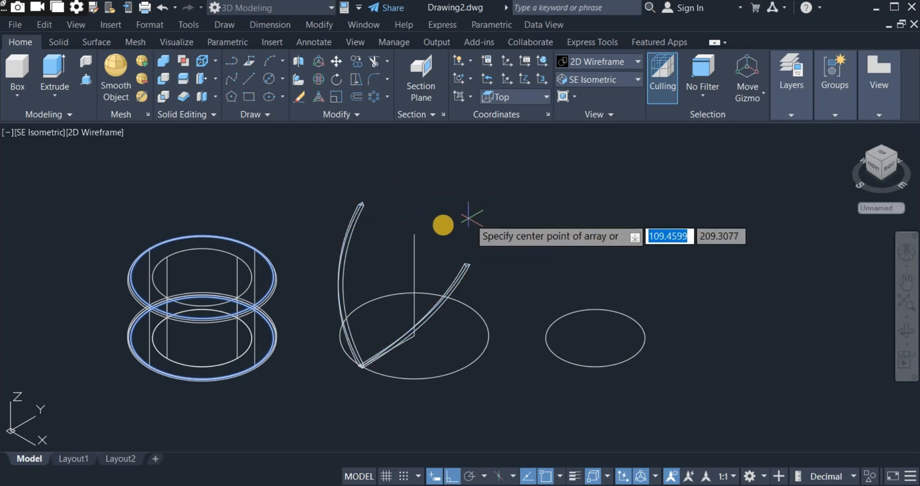
left_click(411, 234)
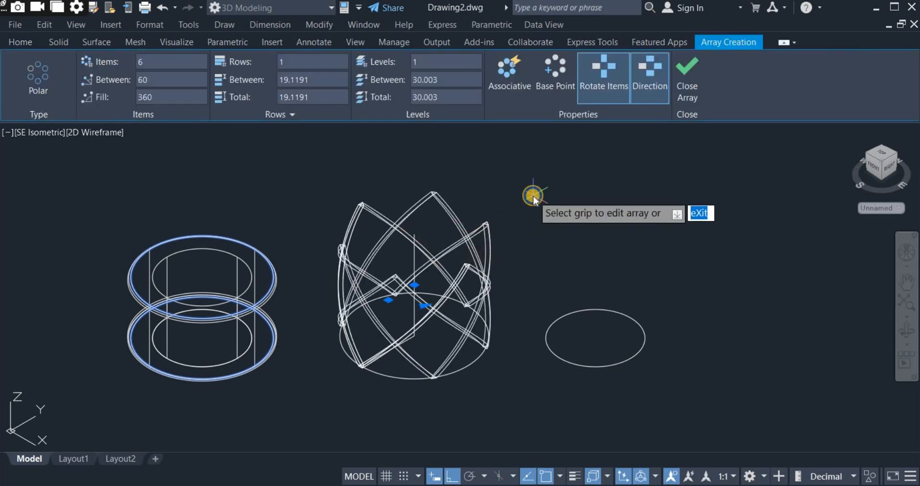
Step: Set the polar array to 50 items and finish it
right_click(533, 196)
left_click(552, 278)
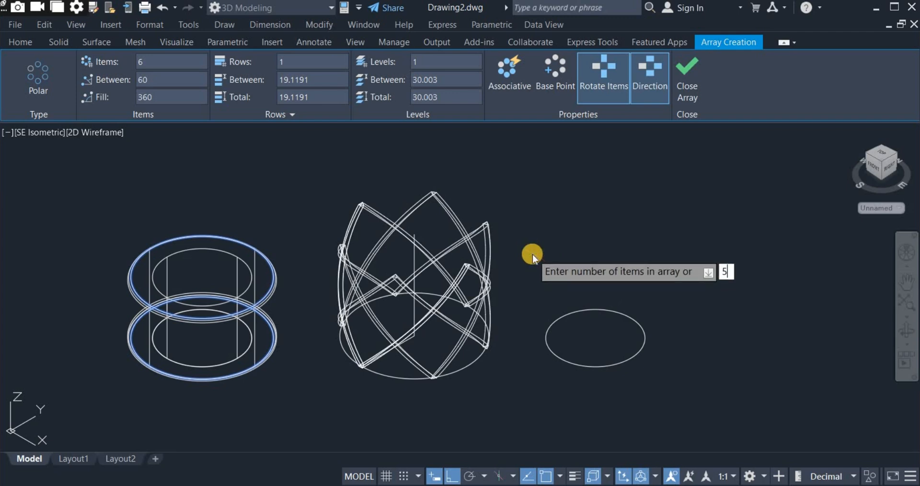
key("Return")
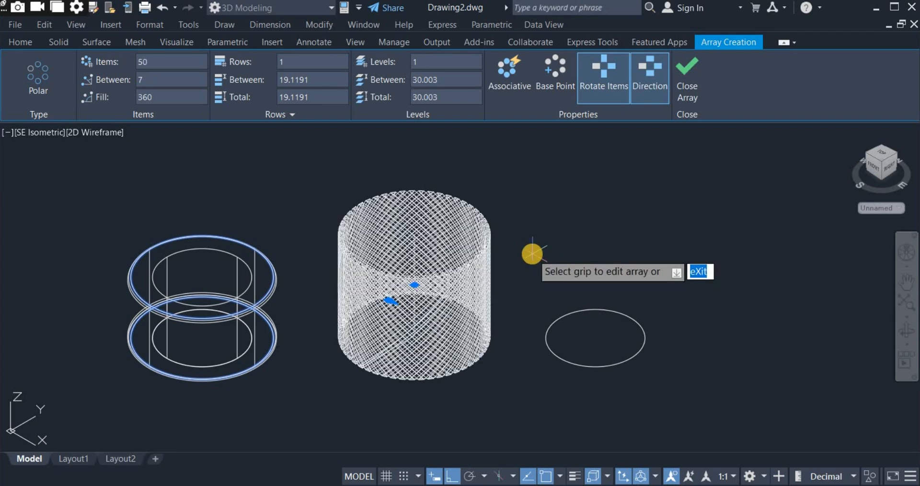
right_click(533, 254)
left_click(565, 237)
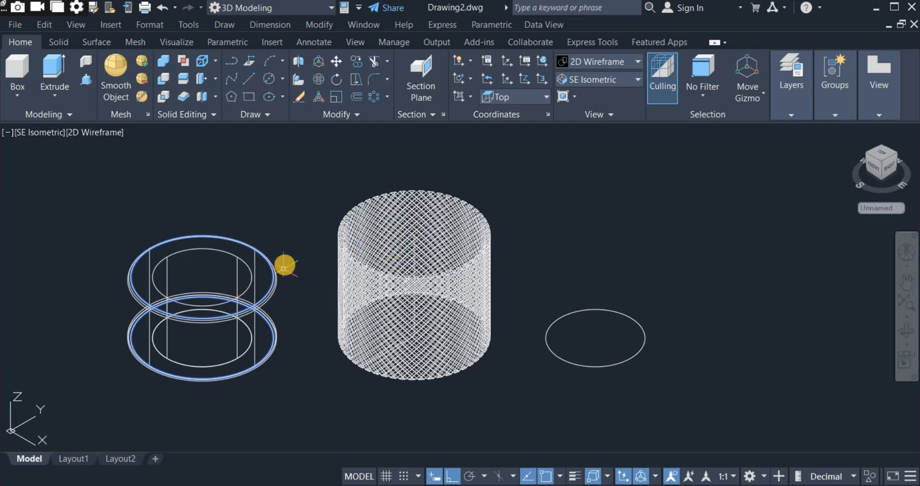
Step: Move the whole knurling array with its circle and vertical line from the line's top end to the center of the ring's top face
left_click(335, 61)
left_click(317, 181)
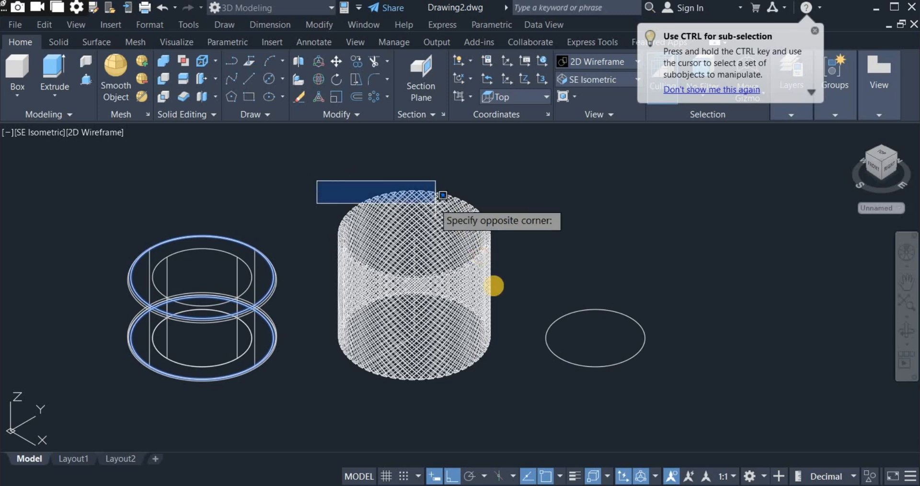
left_click(508, 396)
key("Return")
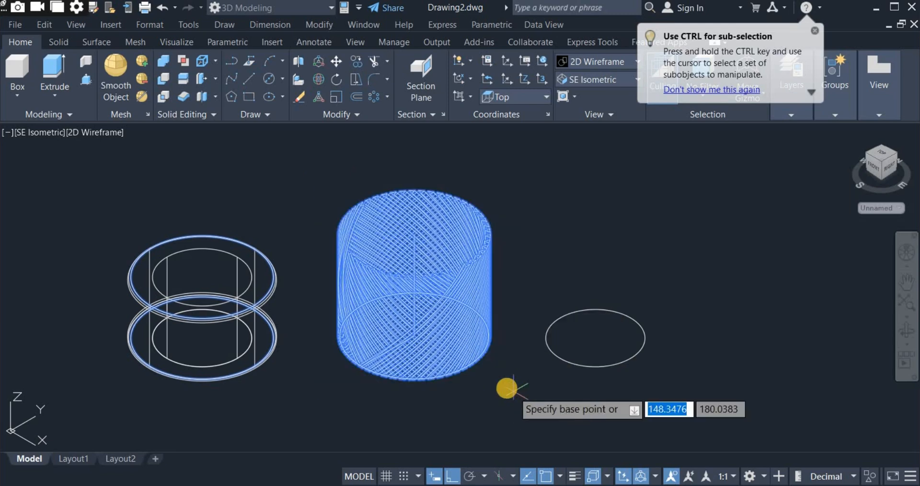
scroll(413, 235, "up", 5)
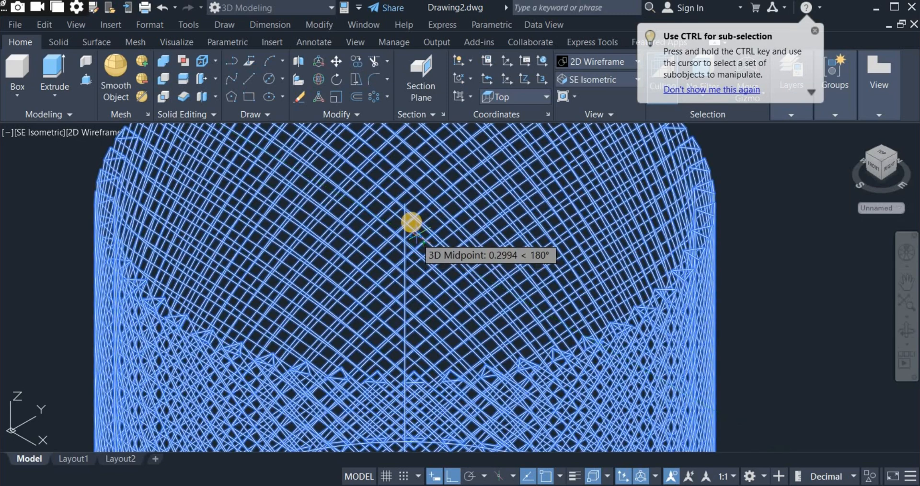
scroll(405, 203, "up", 5)
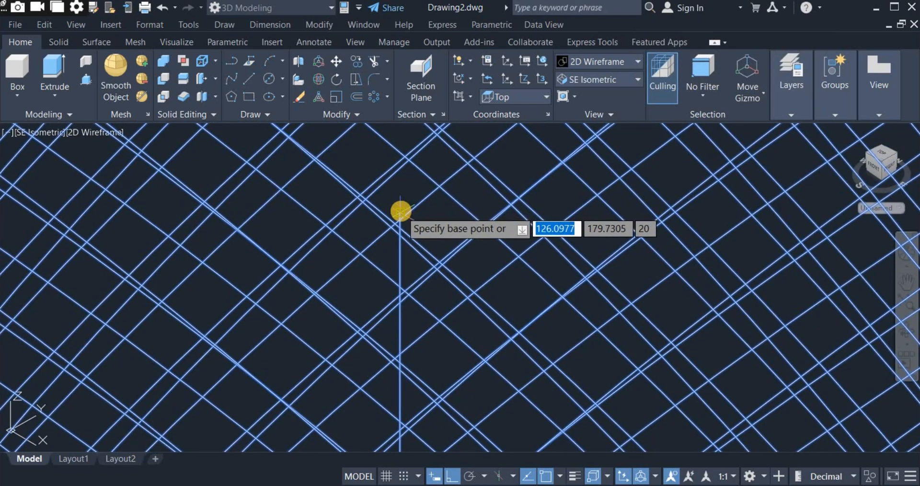
left_click(401, 210)
scroll(412, 211, "down", 6)
scroll(428, 204, "down", 4)
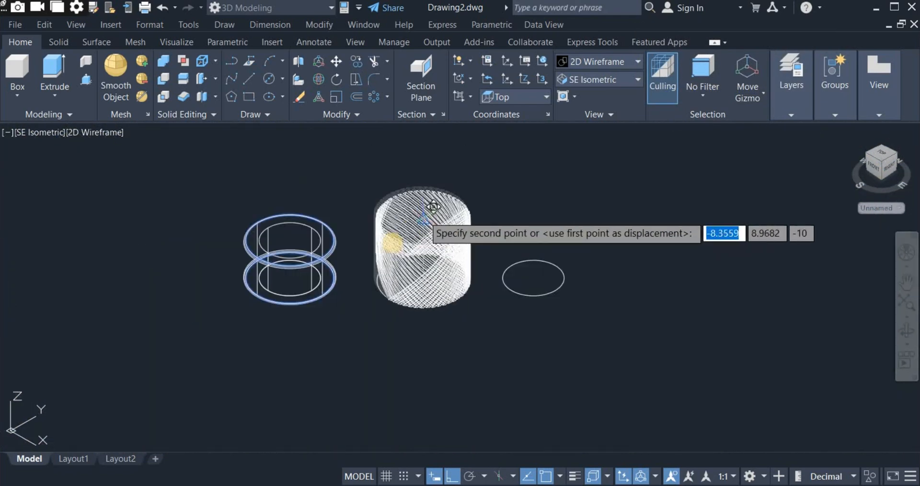
scroll(288, 232, "up", 5)
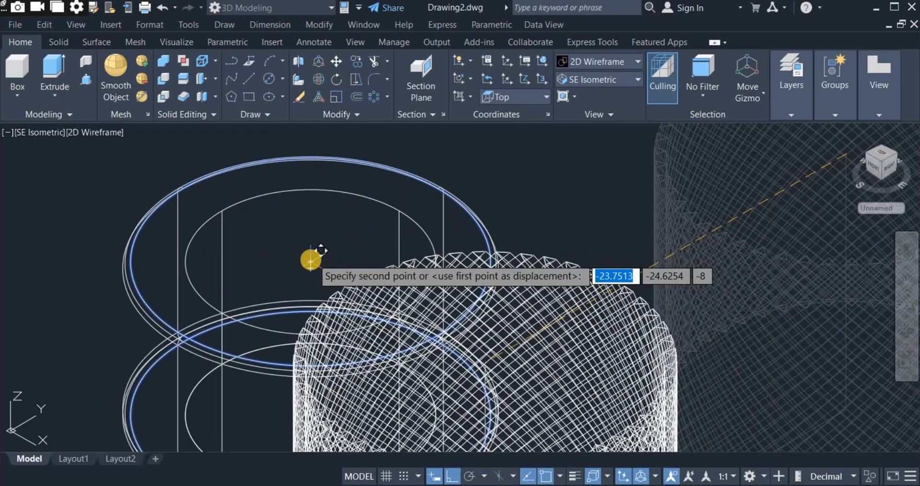
left_click(311, 262)
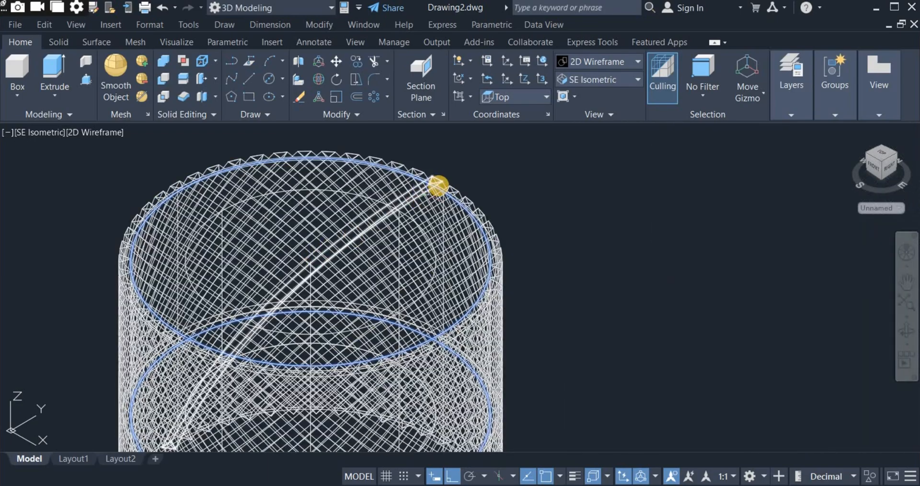
Step: Move the ring body straight down 5 units along the Z axis inside the knurling cutter array
scroll(439, 189, "down", 5)
scroll(443, 181, "up", 3)
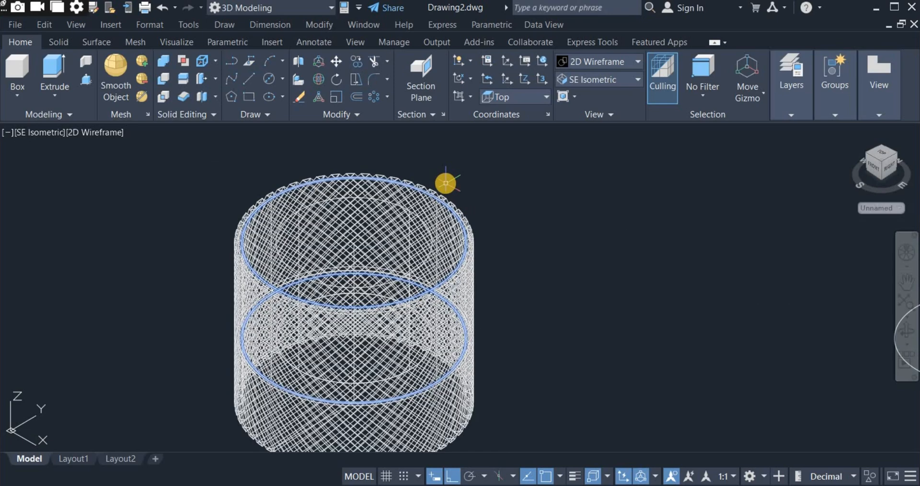
scroll(446, 183, "down", 2)
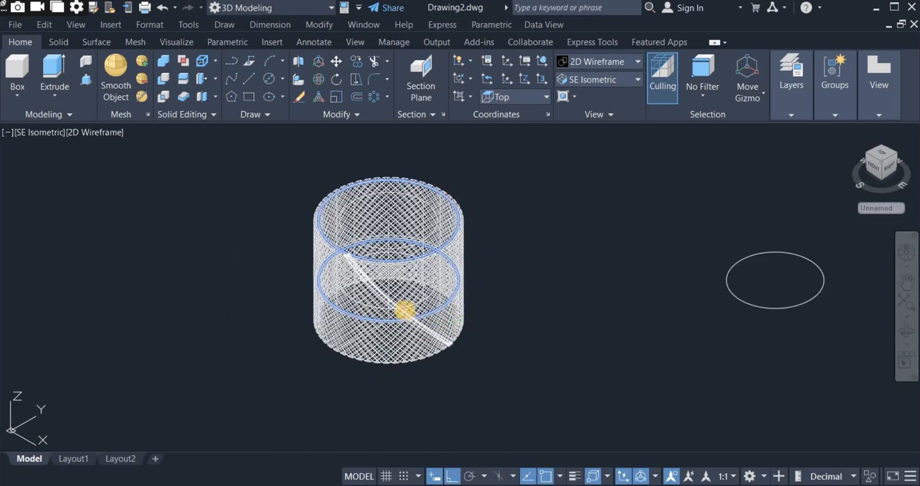
scroll(406, 312, "up", 4)
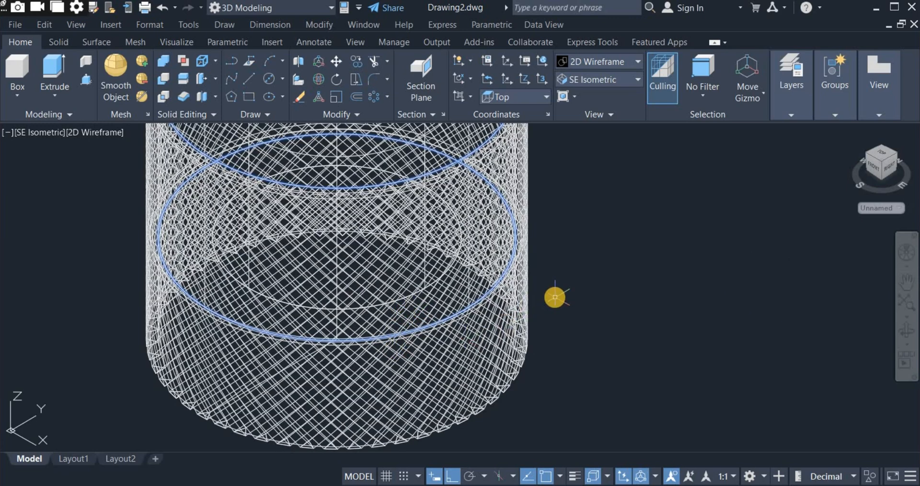
scroll(556, 297, "down", 4)
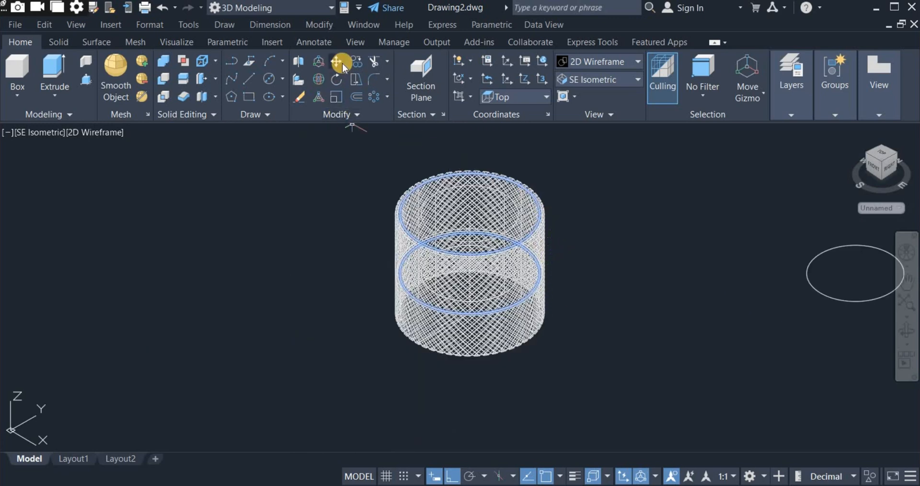
scroll(462, 360, "up", 6)
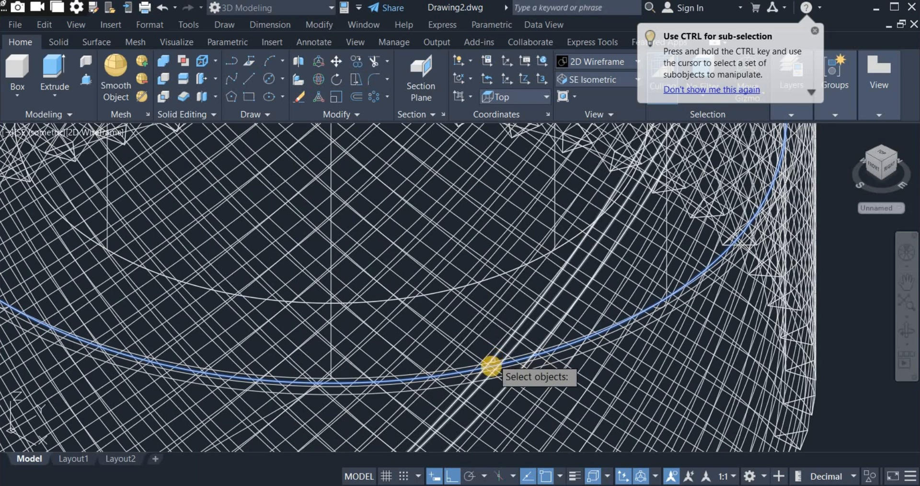
scroll(482, 357, "up", 4)
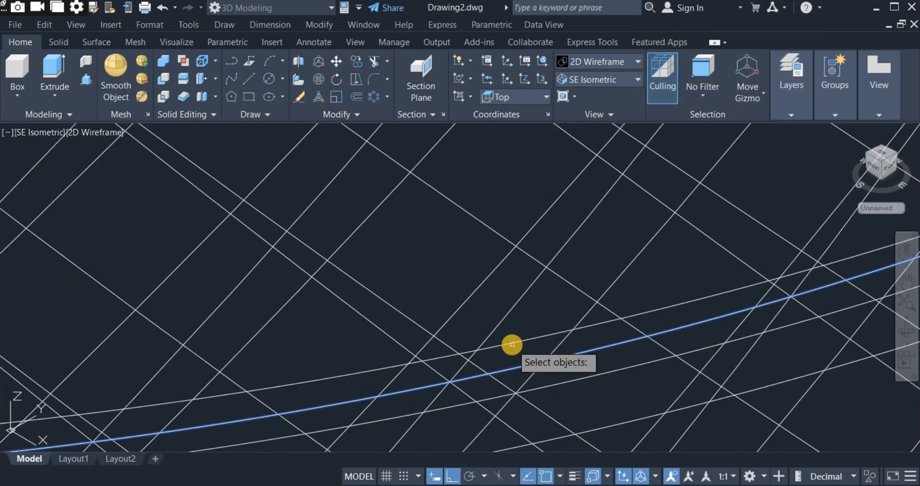
scroll(512, 343, "down", 8)
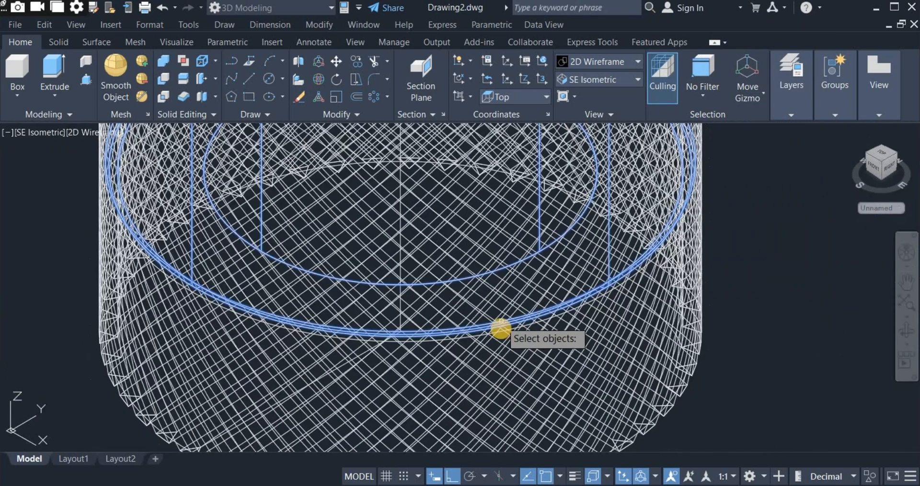
key("Return")
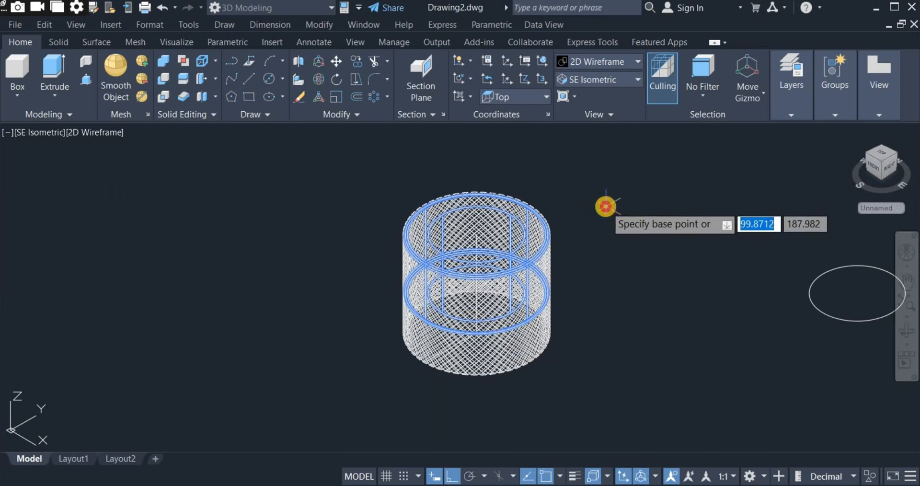
left_click(606, 207)
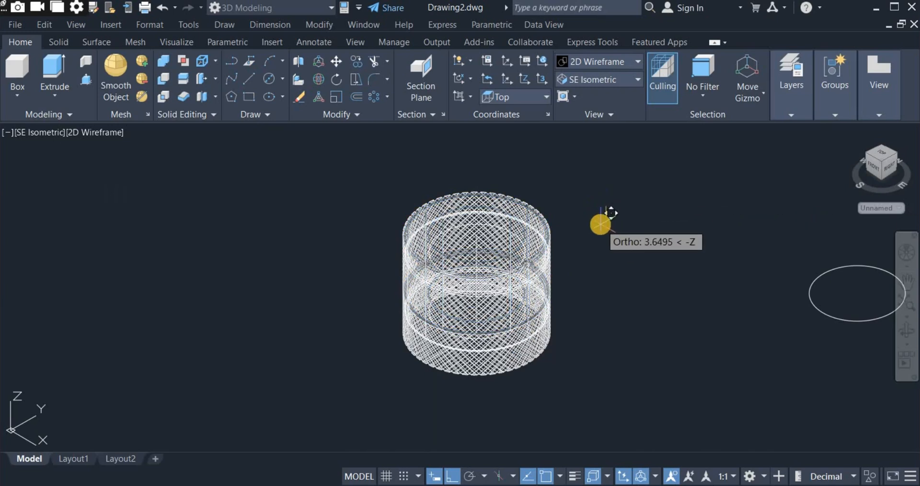
type("5")
key("Return")
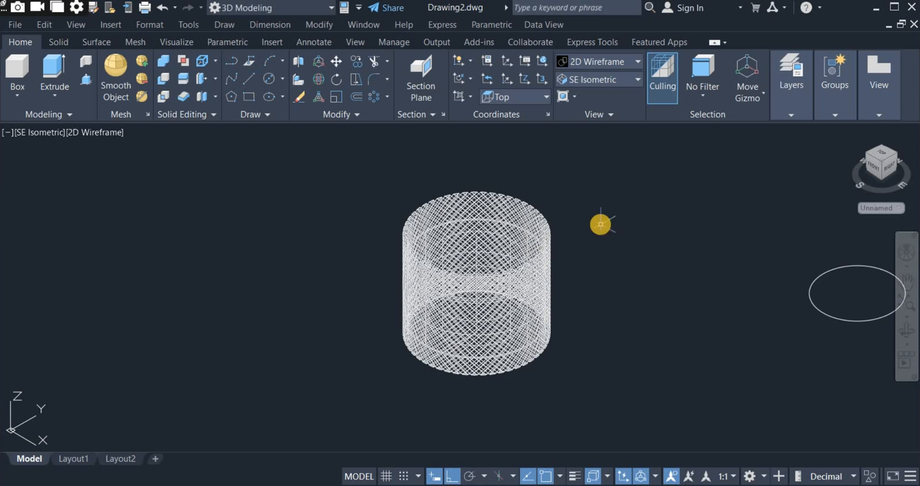
Step: Subtract the surrounding array of crossed helical cutters from the ring body, window-selecting both halves of the array
middle_click_drag(609, 251, 559, 251)
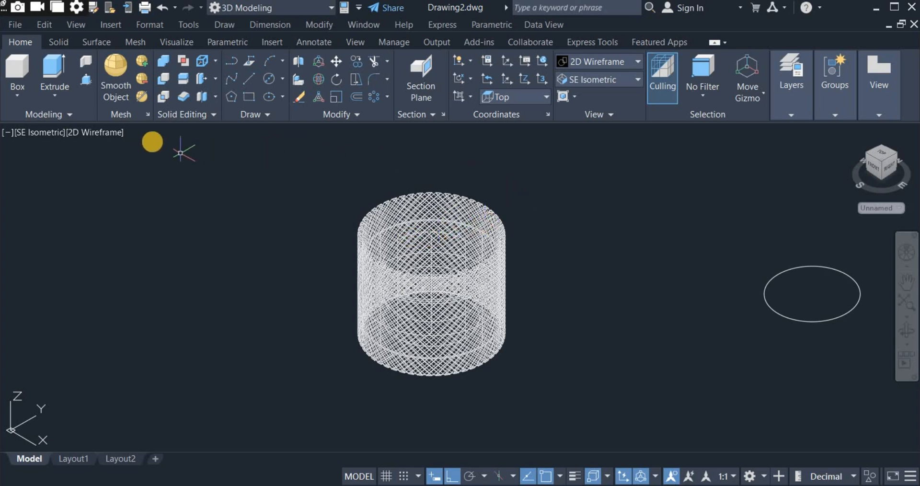
left_click(162, 80)
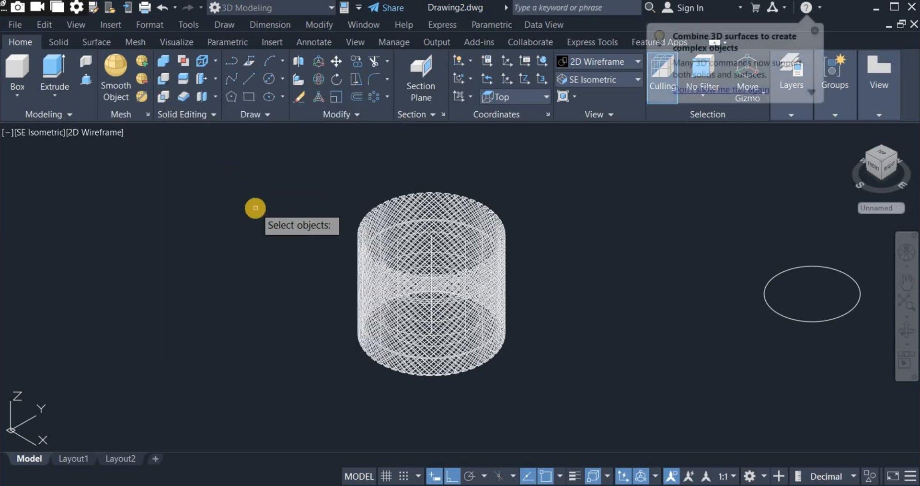
scroll(438, 331, "up", 8)
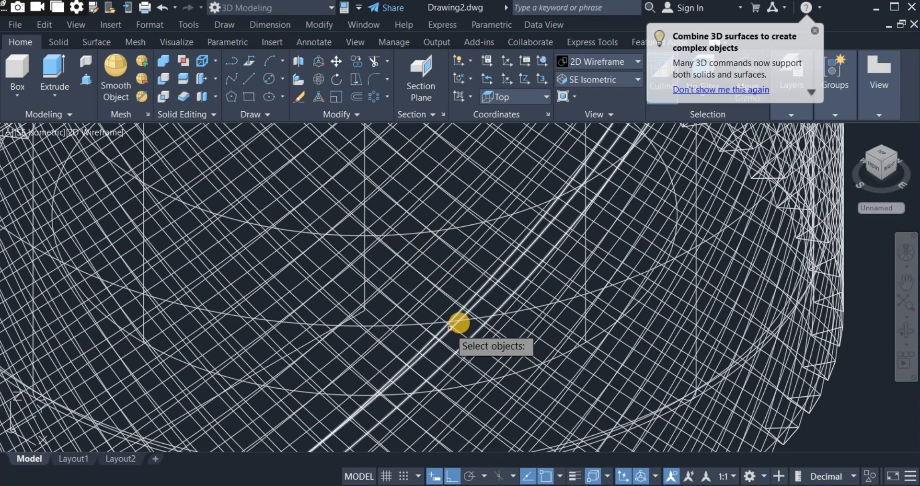
left_click(454, 388)
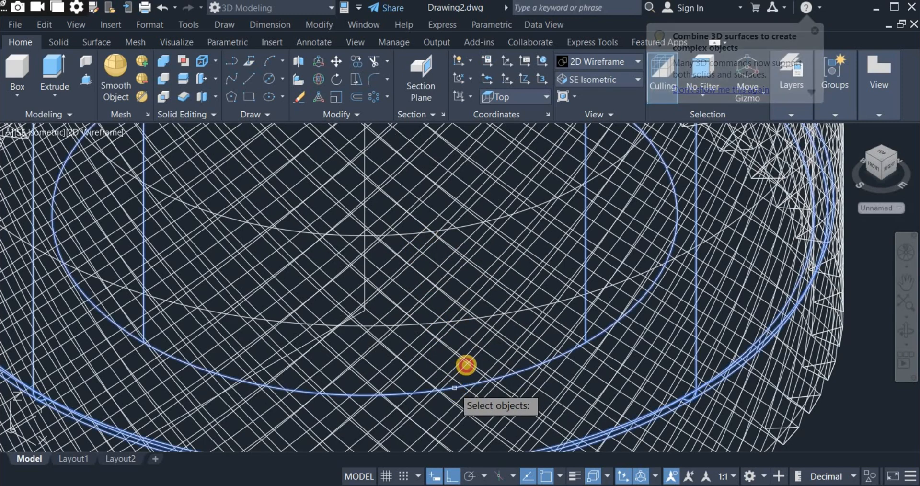
scroll(447, 267, "down", 6)
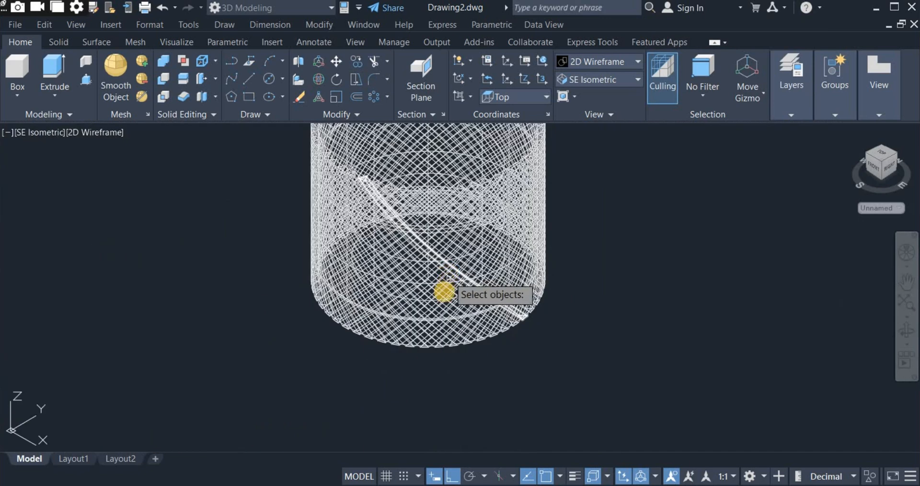
scroll(444, 288, "down", 5)
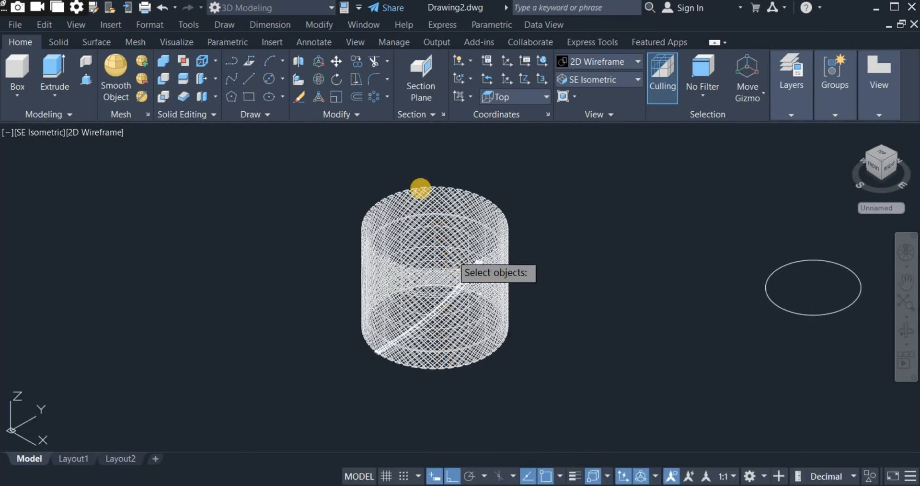
left_click(413, 158)
left_click(570, 398)
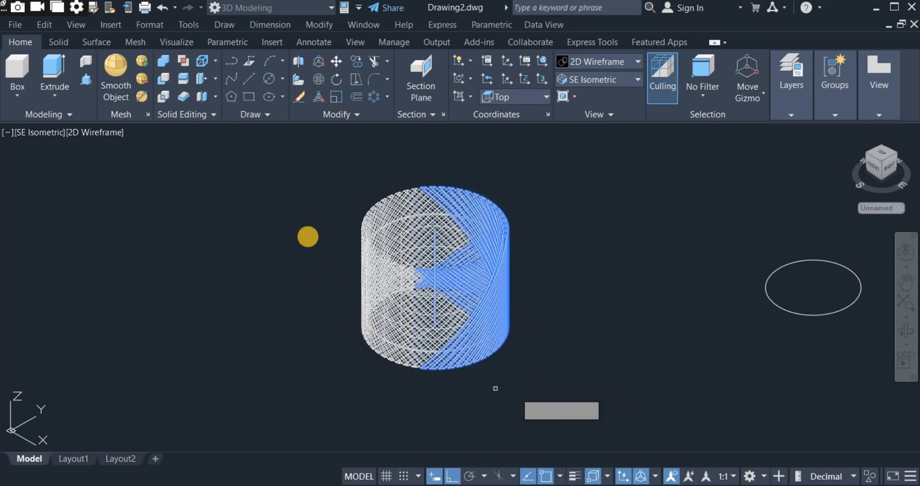
left_click(328, 158)
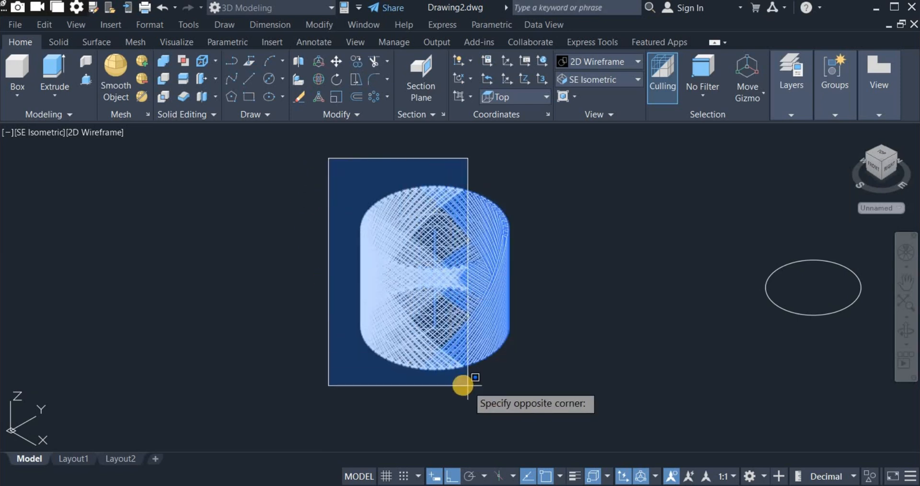
left_click(475, 384)
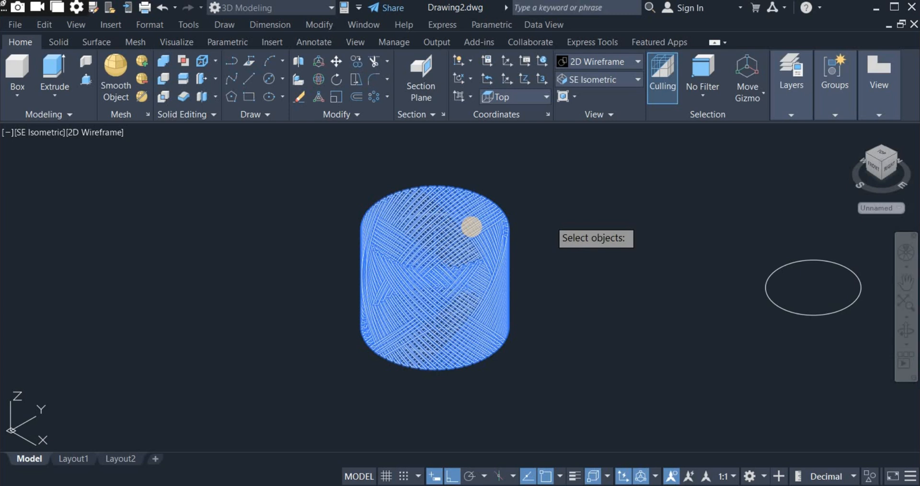
key("Return")
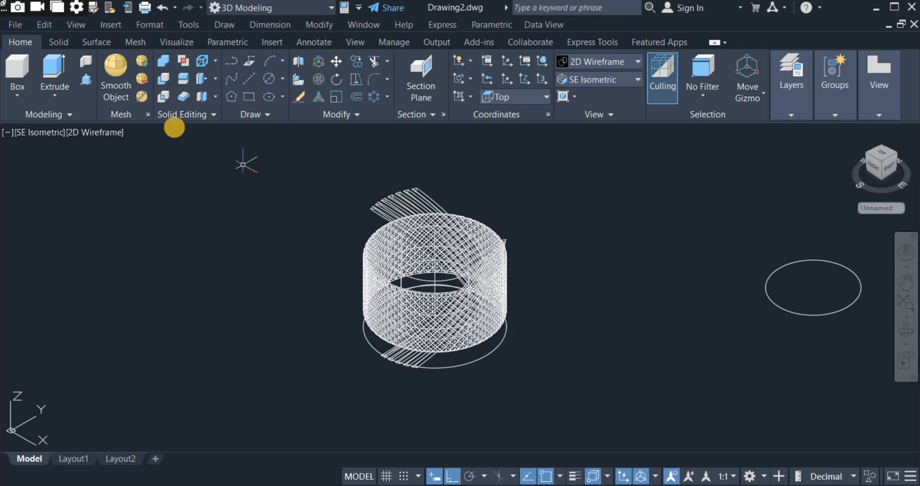
Step: Subtract the leftover helical cutters protruding above and below the ring from the ring body
left_click(162, 80)
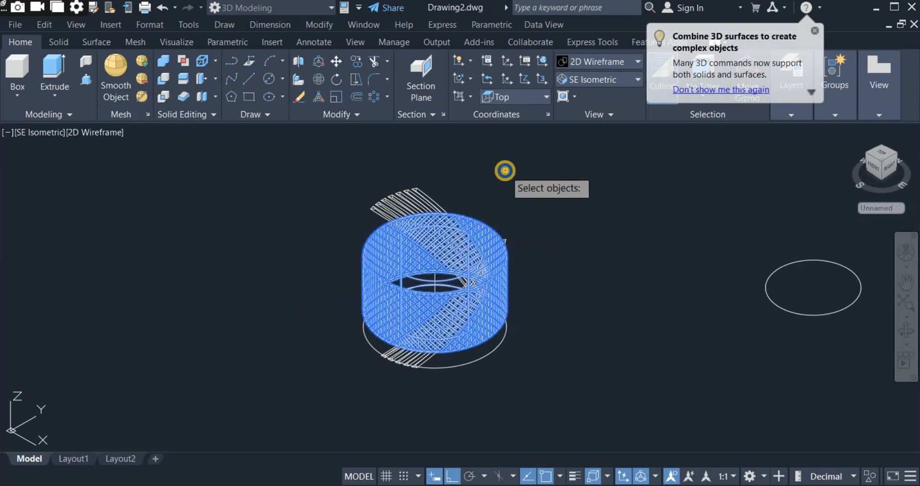
left_click(464, 191)
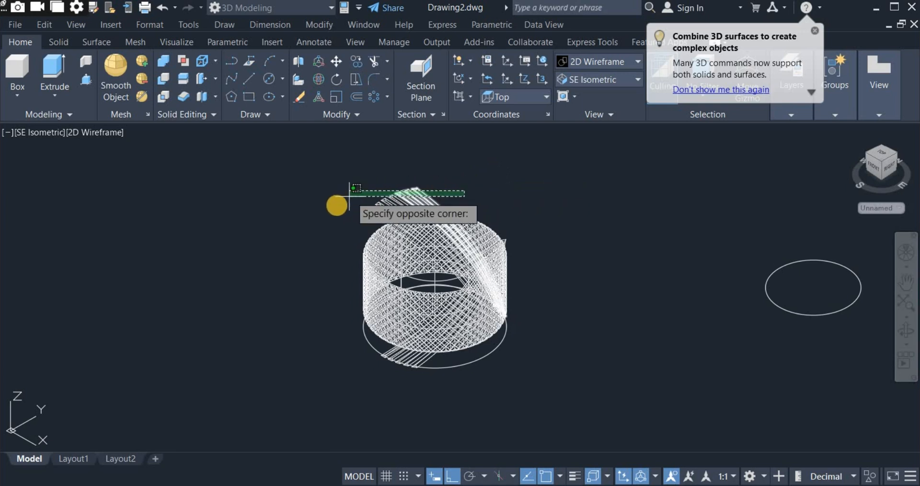
left_click(330, 209)
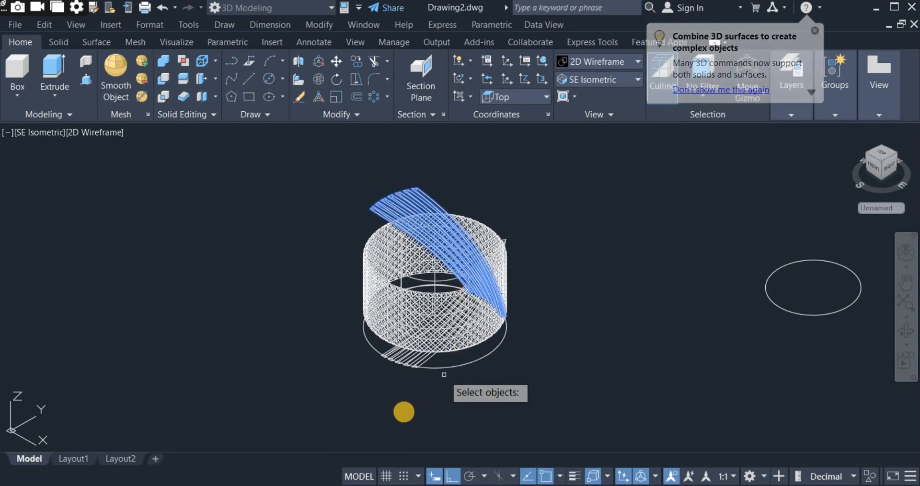
left_click(431, 385)
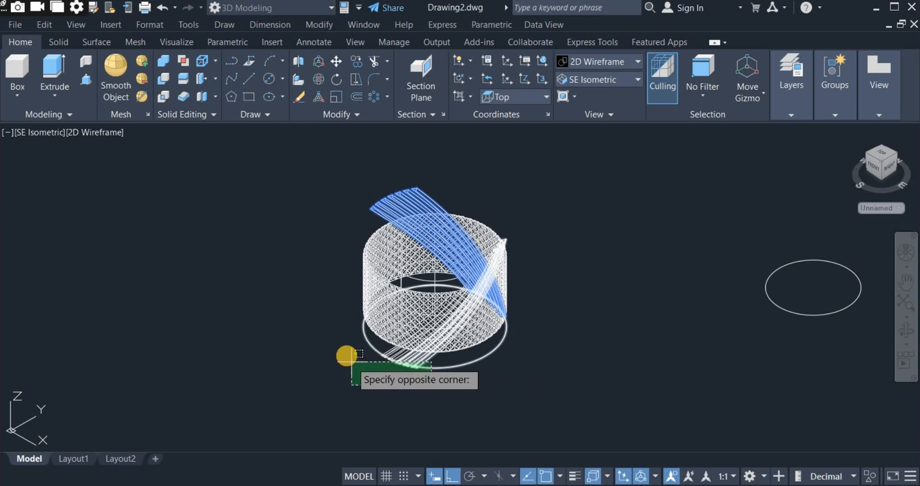
left_click(339, 355)
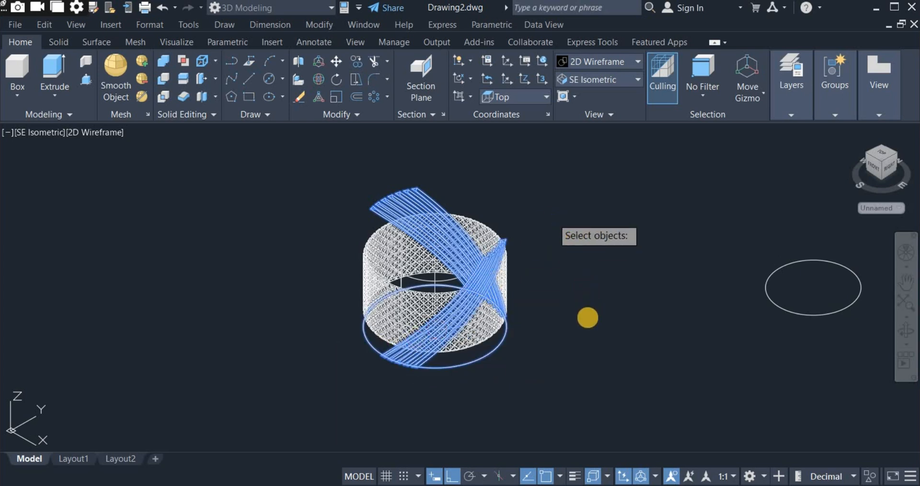
key("Return")
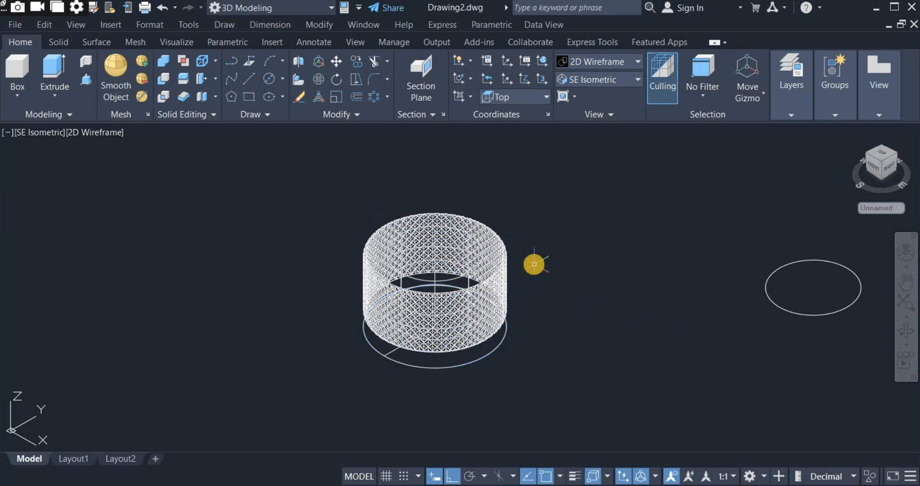
Step: Set the visual style to Shades of Gray, then orbit around the knurled ring and restore the SE Isometric view
left_click(588, 62)
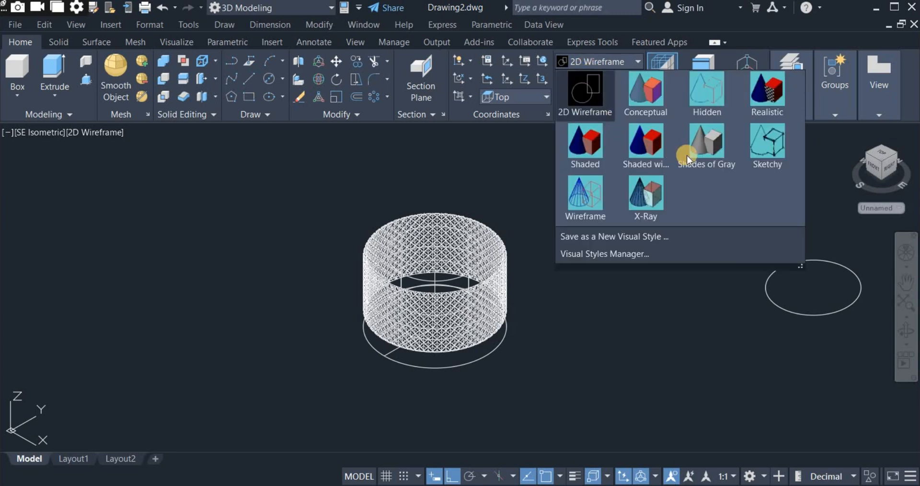
left_click(709, 147)
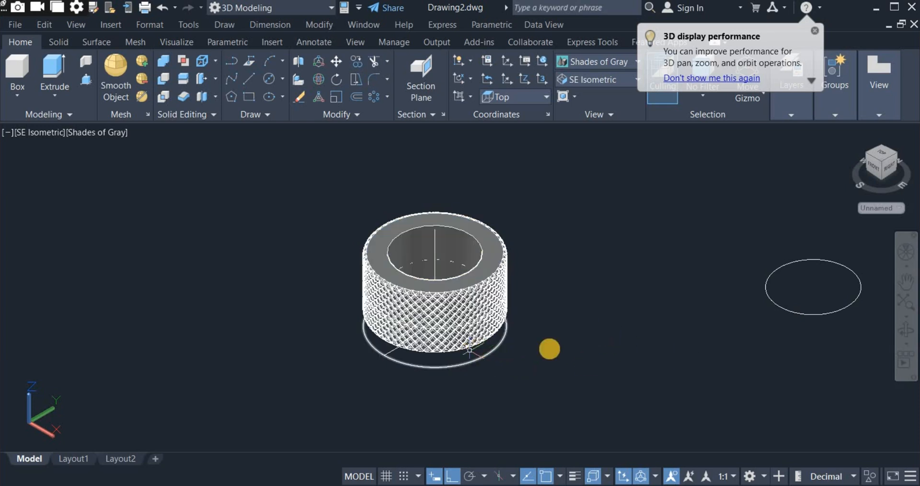
left_click(906, 328)
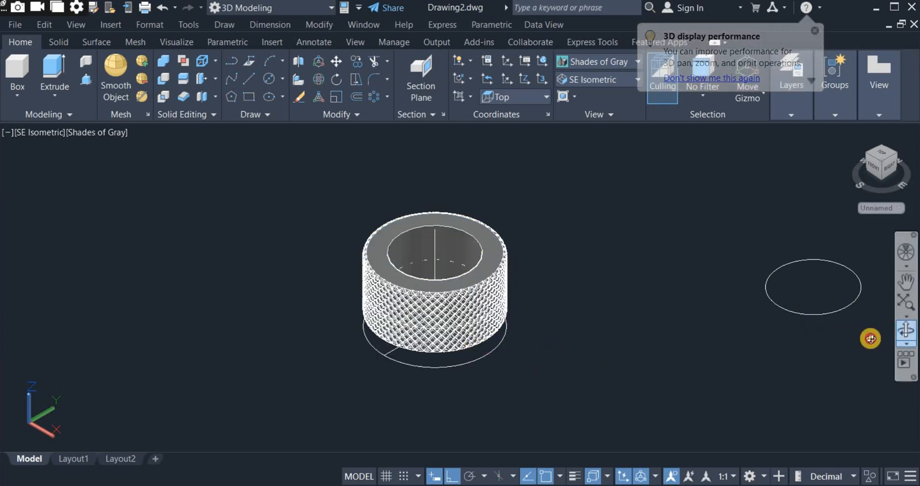
left_click_drag(476, 346, 495, 180)
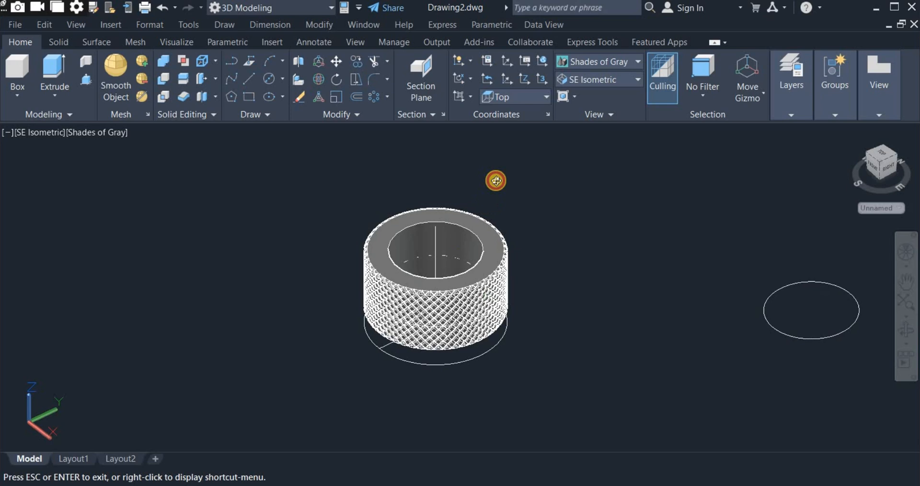
left_click(588, 78)
left_click(587, 191)
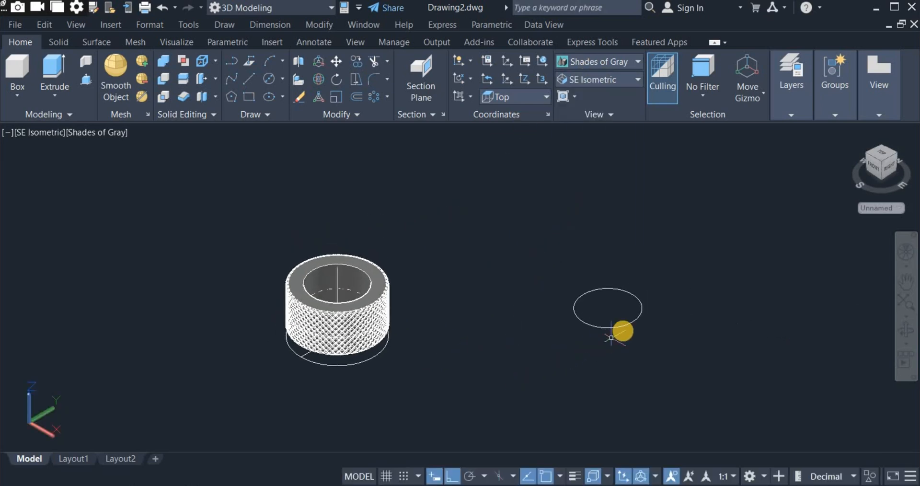
Step: Draw a radius line from the centre of the separate circle to its quadrant along the negative Y direction
scroll(618, 331, "up", 2)
scroll(577, 306, "down", 3)
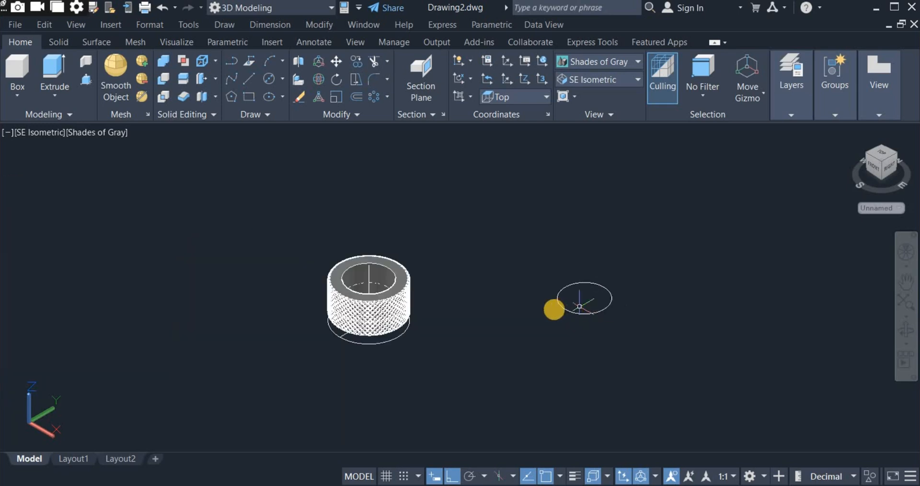
left_click(249, 81)
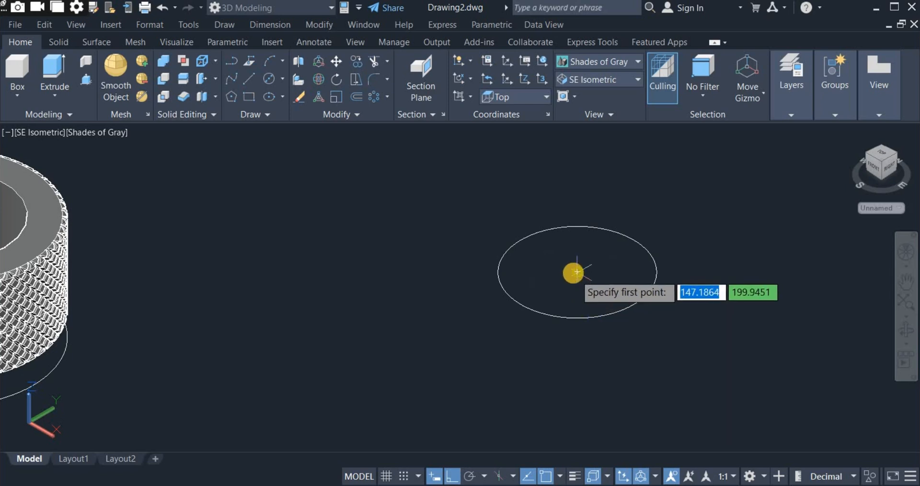
left_click(568, 291)
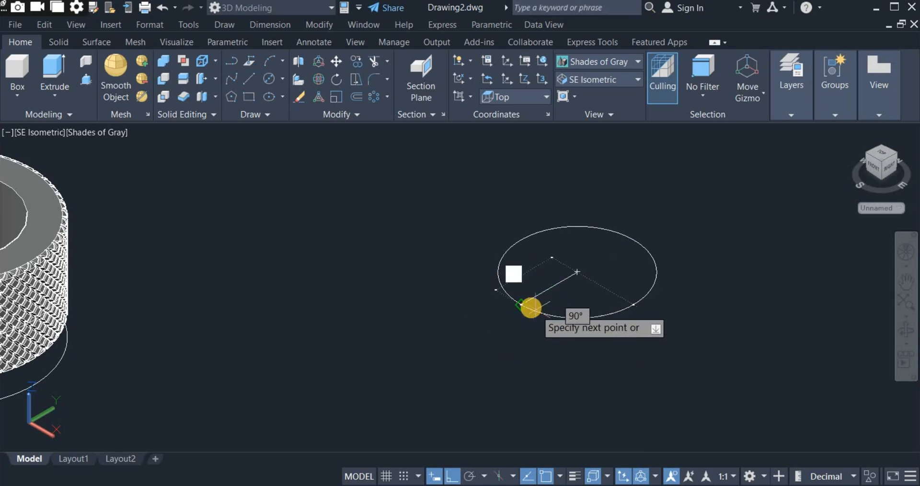
left_click(522, 303)
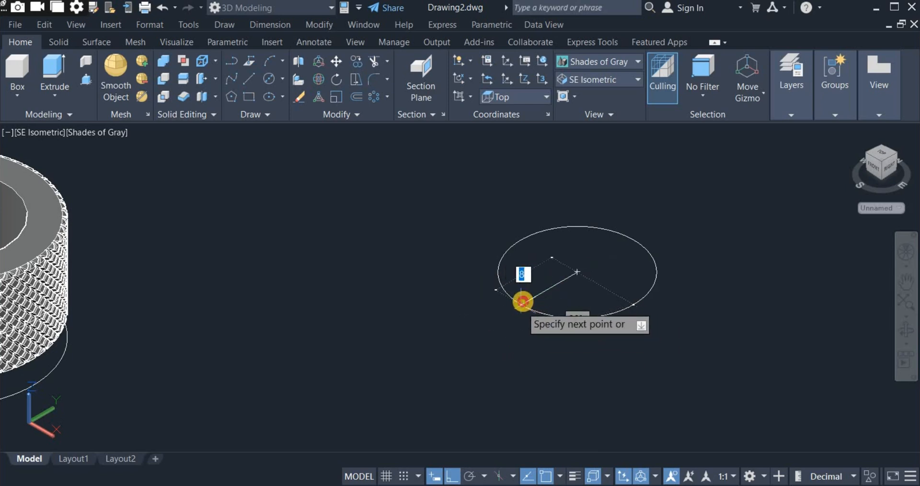
right_click(576, 189)
left_click(599, 195)
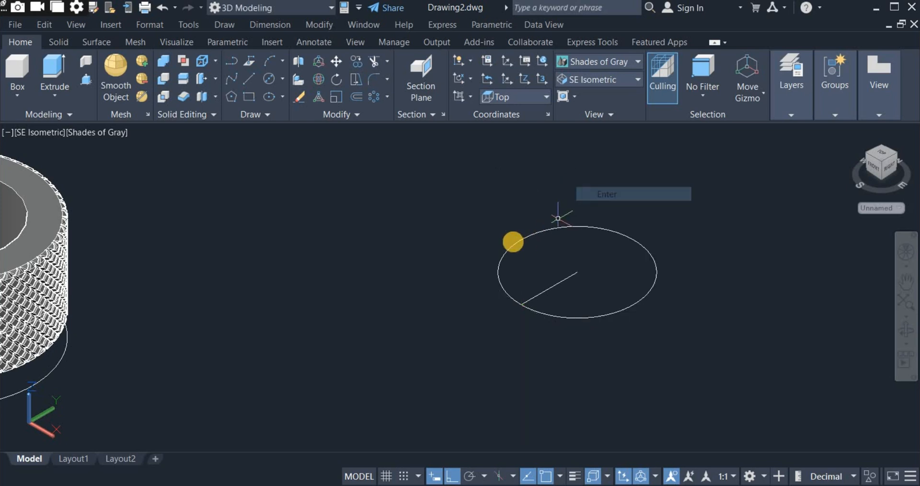
Step: Draw a 20-unit vertical line upward along Z from the centre of the separate circle
left_click(249, 77)
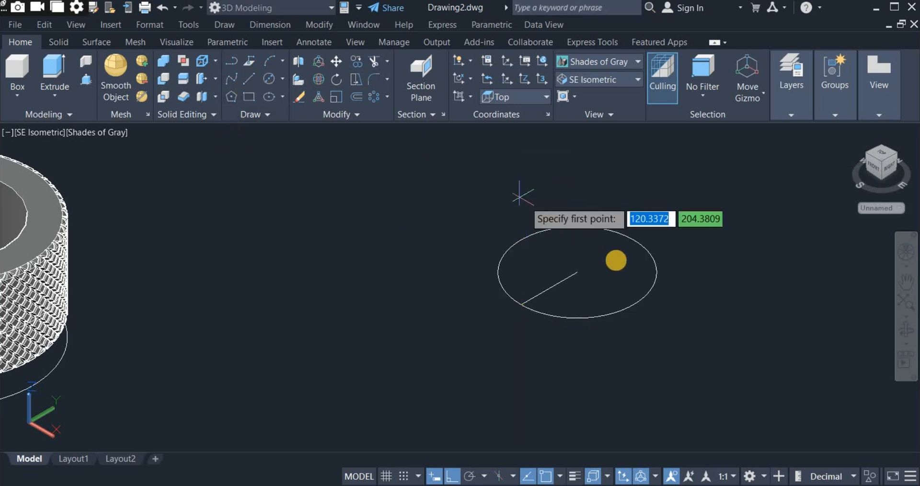
left_click(579, 272)
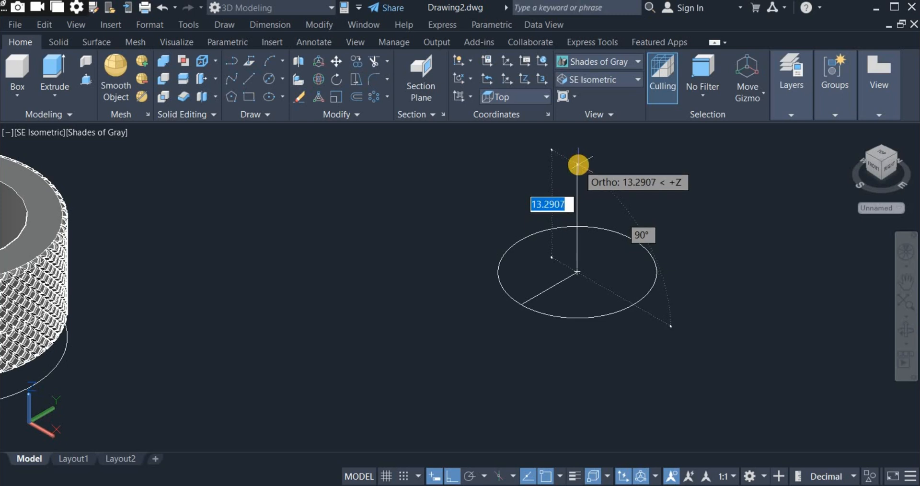
type("20")
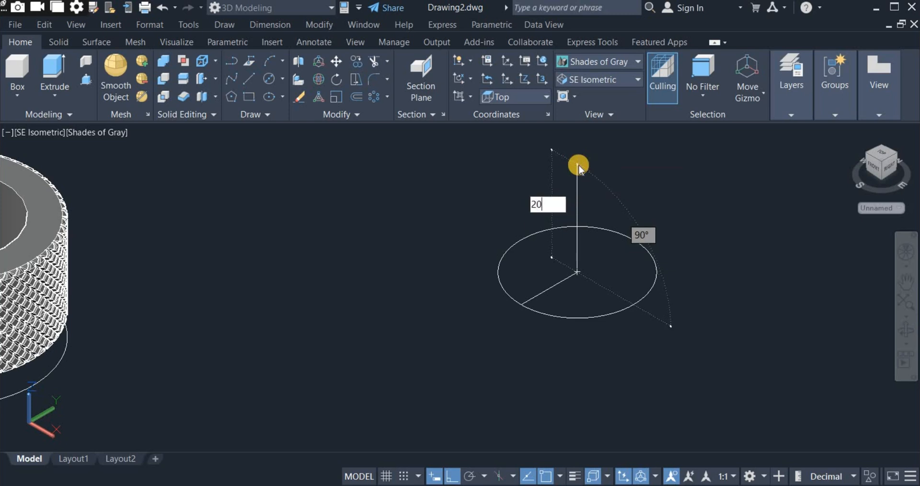
key("Return")
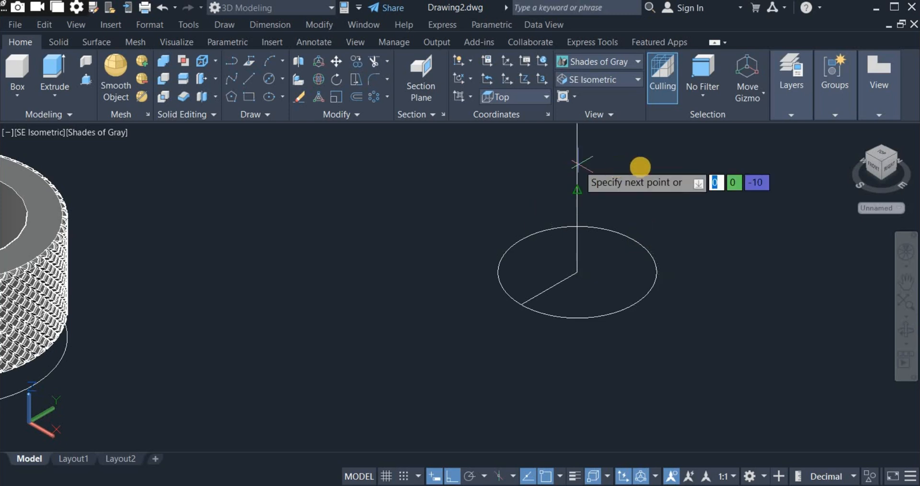
right_click(632, 191)
left_click(631, 195)
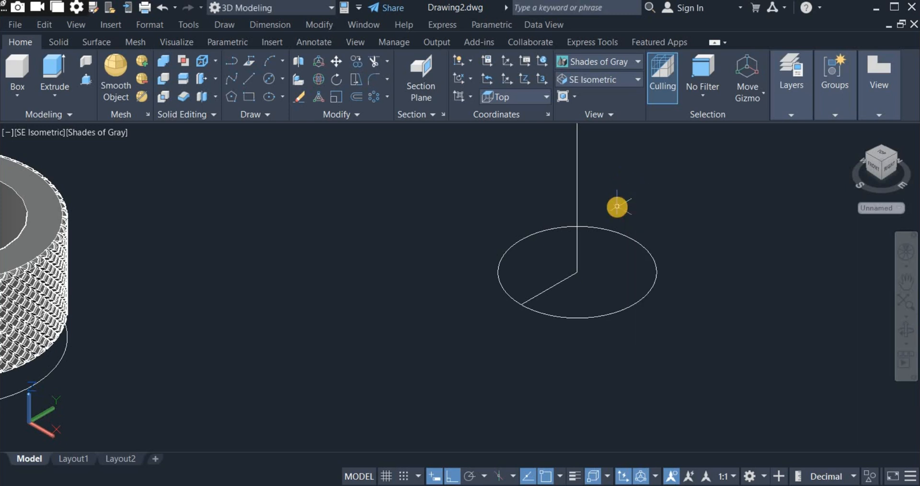
middle_click_drag(617, 206, 568, 245)
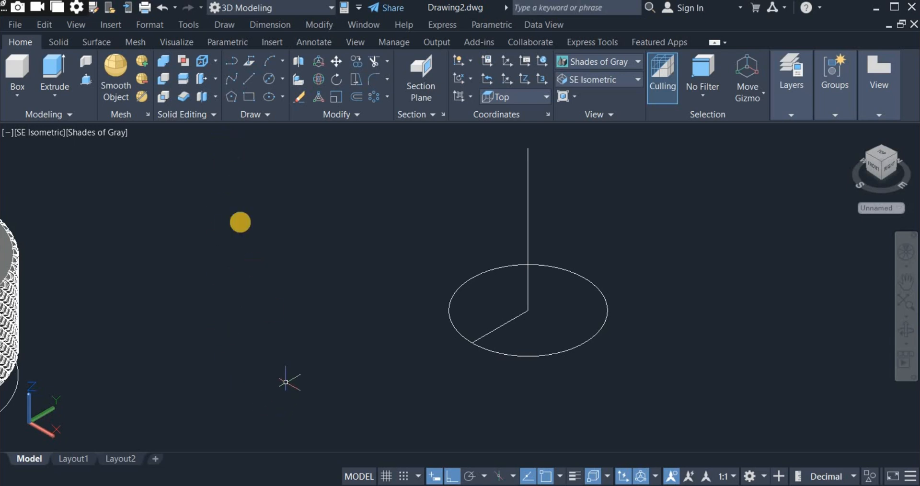
Step: Draw a three-sided polygon inscribed in a radius of 1, centred where the radius line meets the circle, with one corner pointing outward
left_click(230, 97)
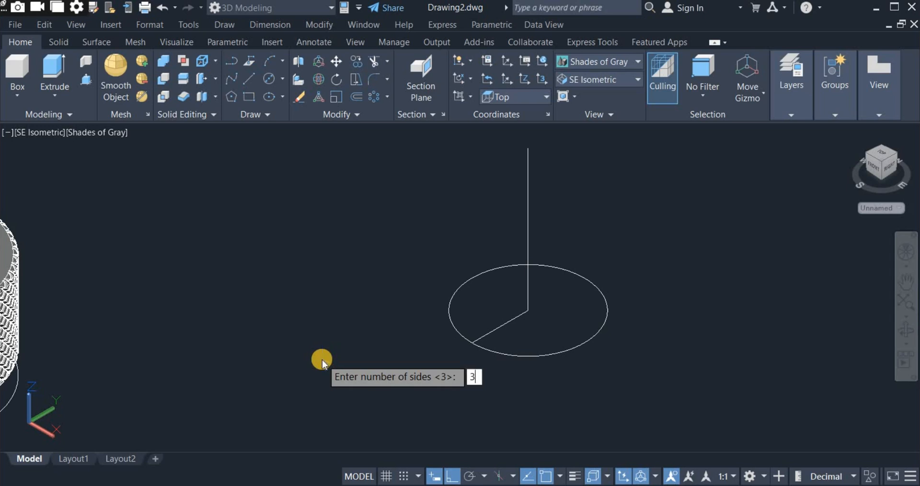
key("Return")
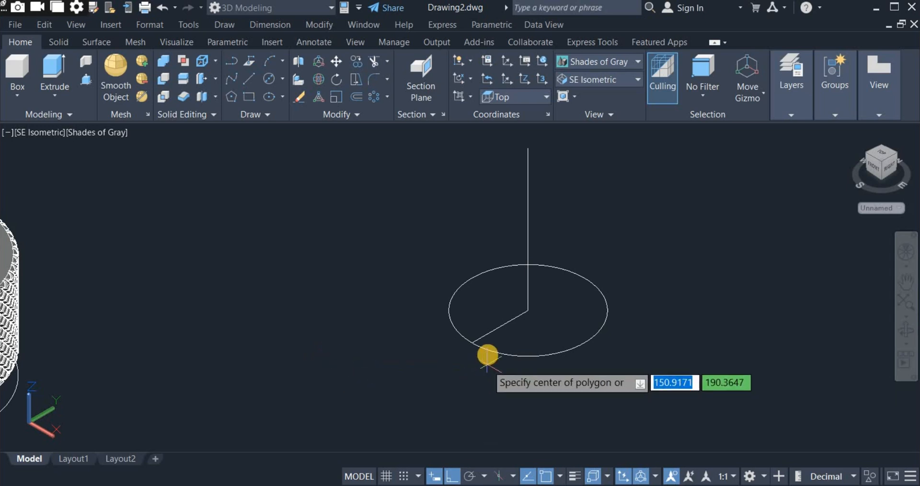
scroll(487, 355, "up", 5)
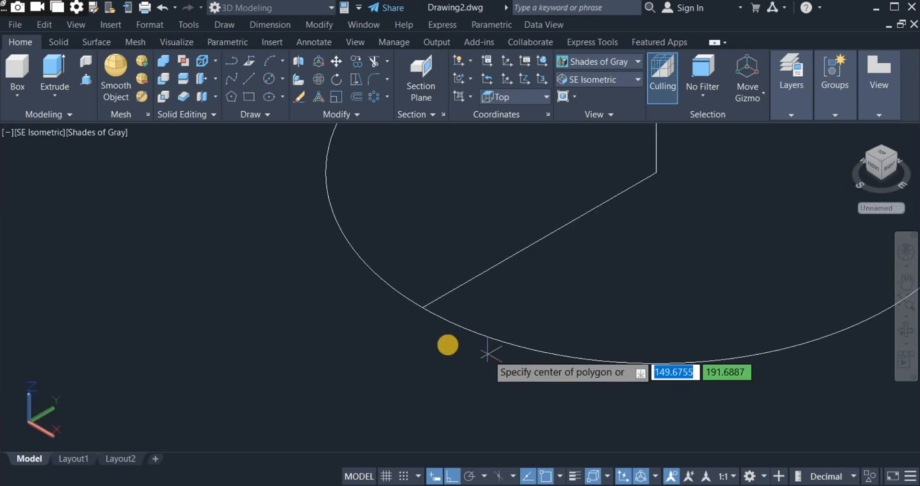
left_click(424, 308)
right_click(394, 345)
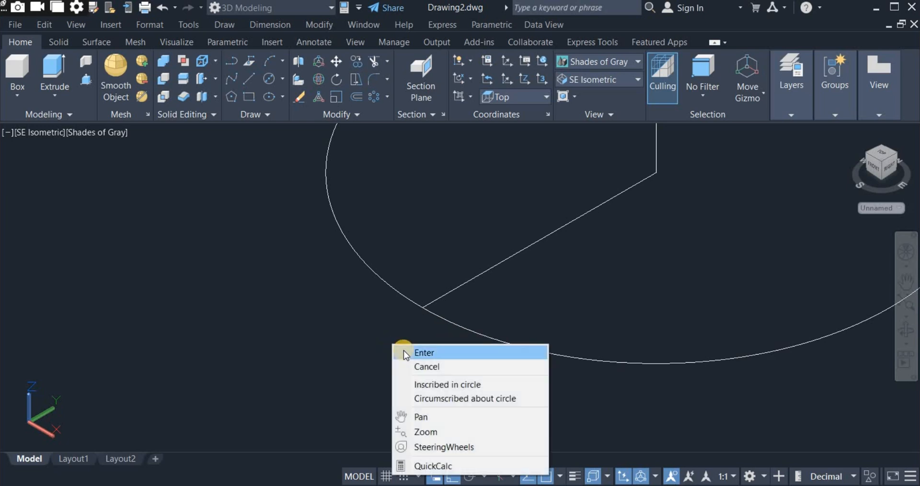
left_click(403, 351)
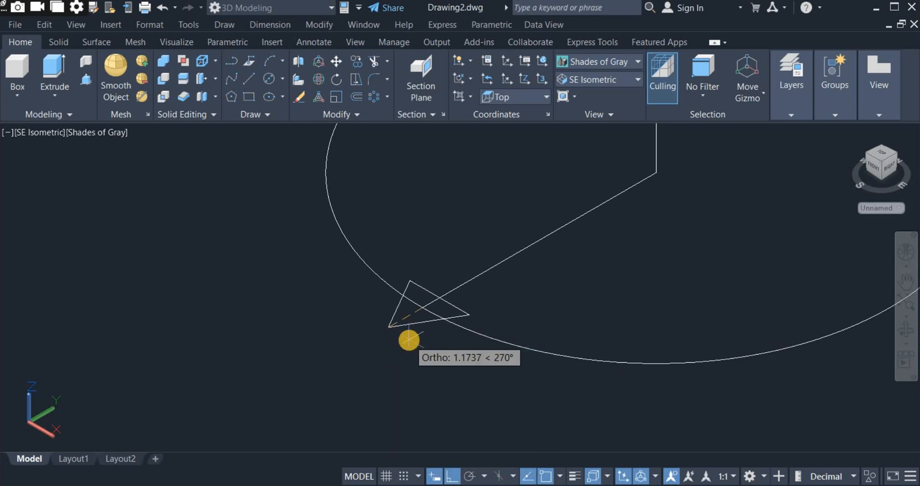
type("1")
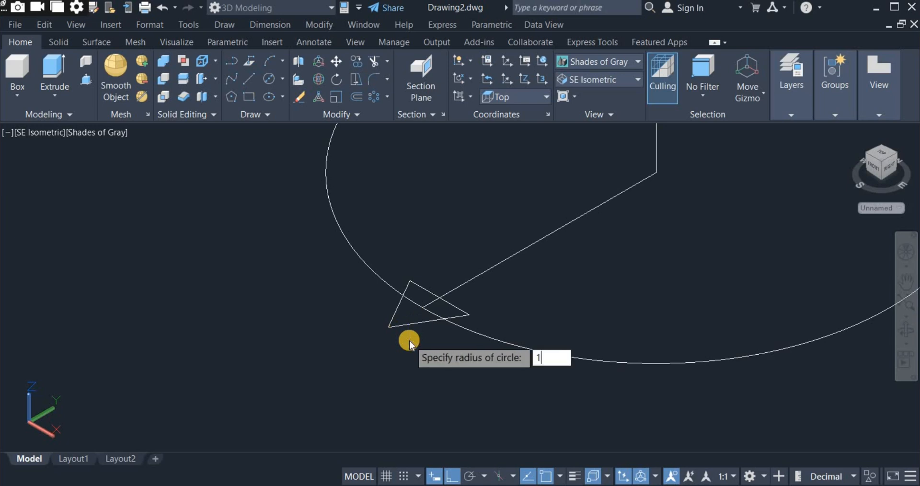
key("Return")
scroll(376, 364, "down", 3)
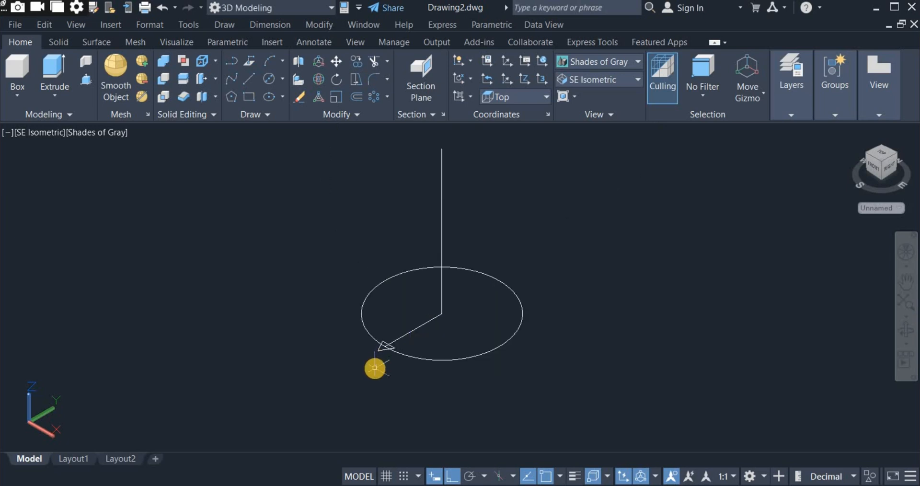
left_click(431, 378)
left_click(387, 392)
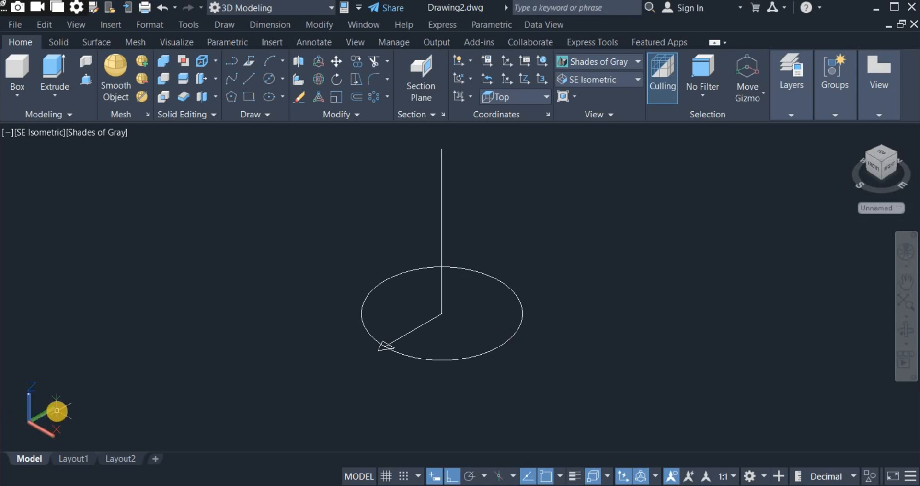
Step: Set the UCS to Front and rotate the triangle 90° about the radius line's outer end so it stands upright
left_click(519, 96)
left_click(519, 197)
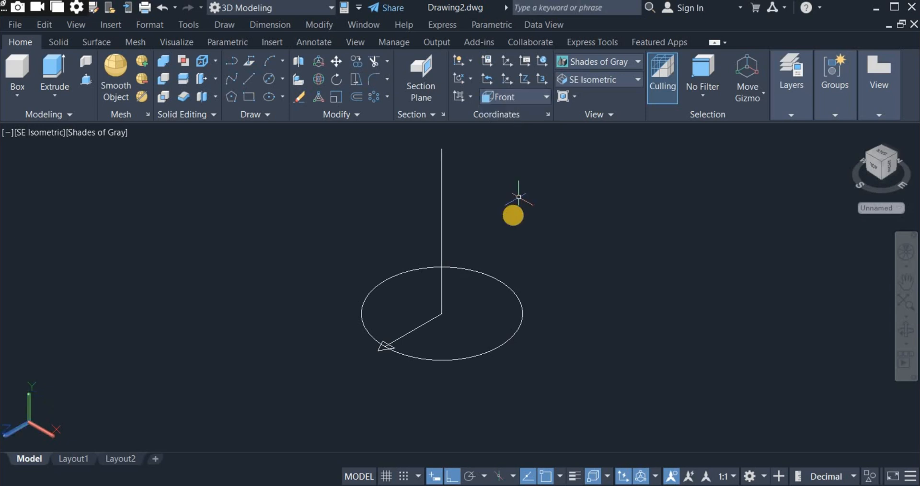
left_click(336, 331)
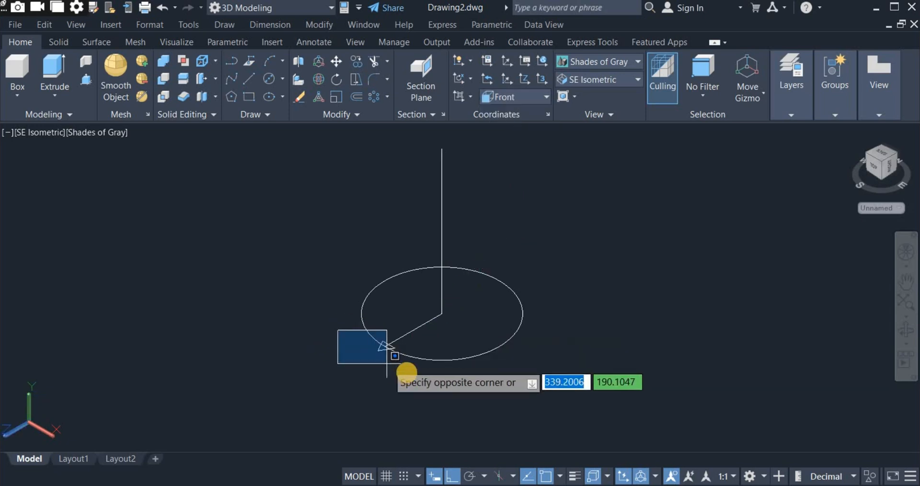
left_click(404, 373)
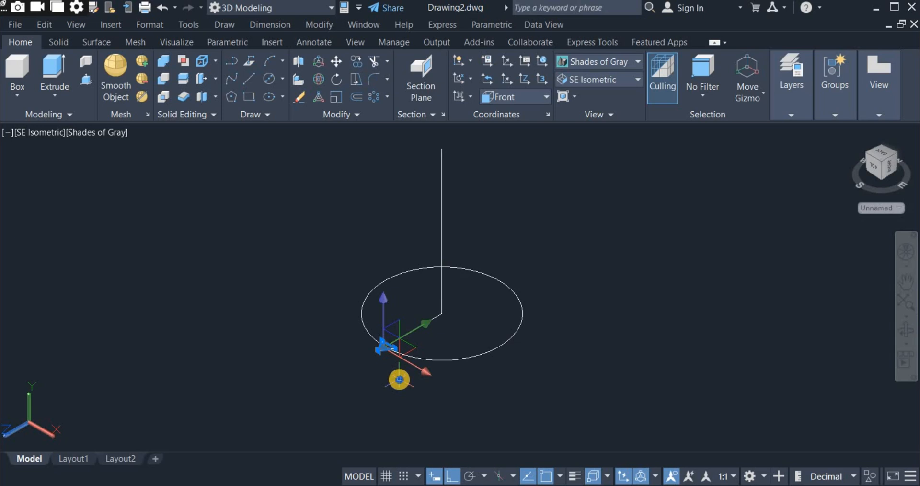
right_click(399, 380)
left_click(447, 183)
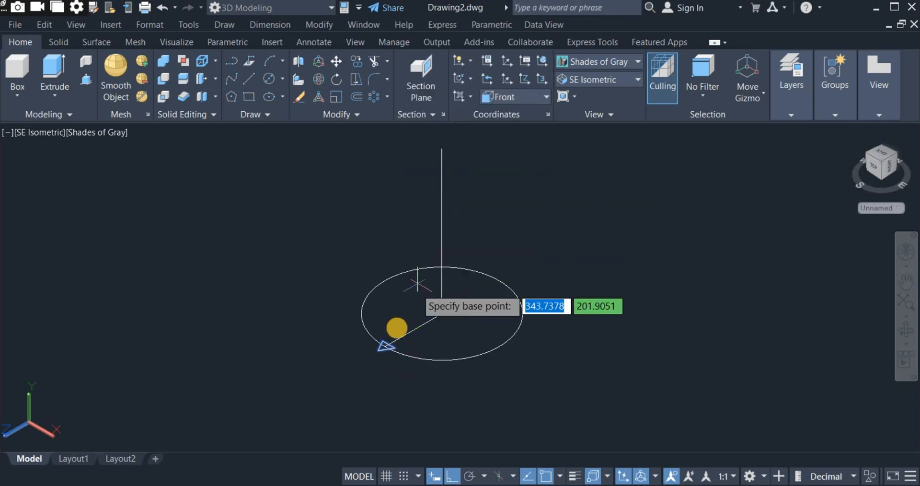
scroll(383, 347, "up", 4)
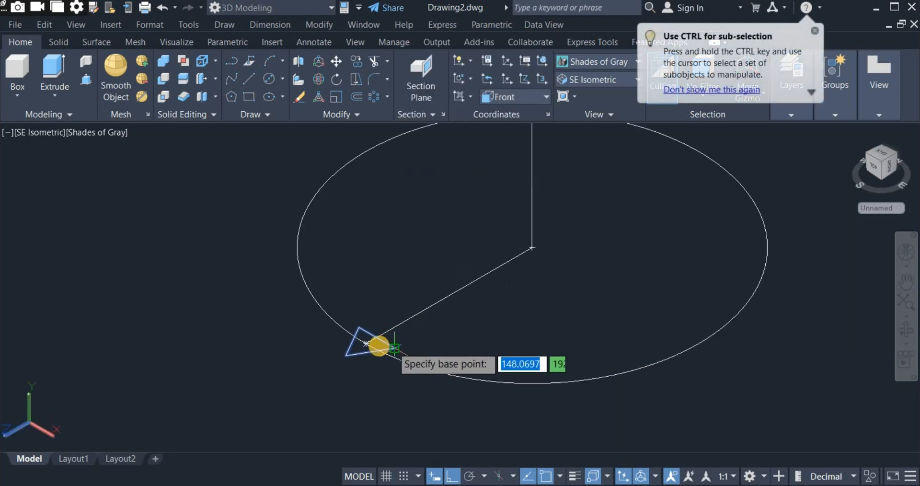
left_click(367, 343)
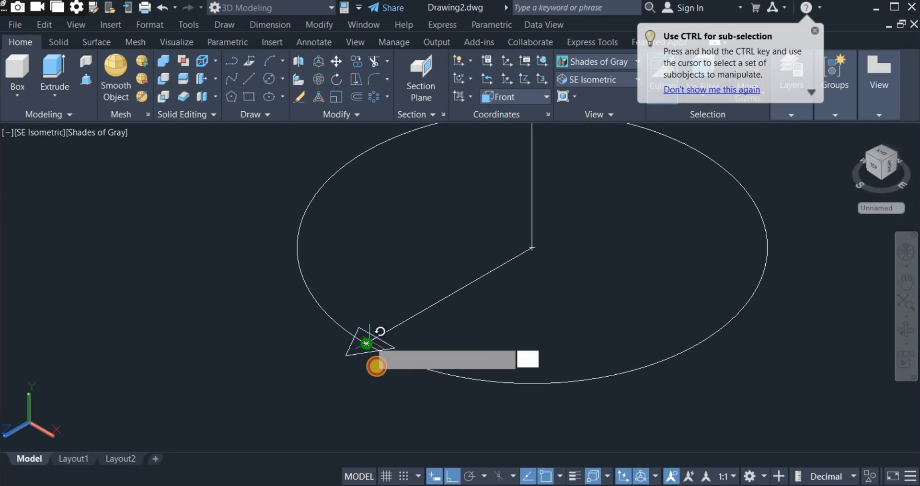
left_click(370, 406)
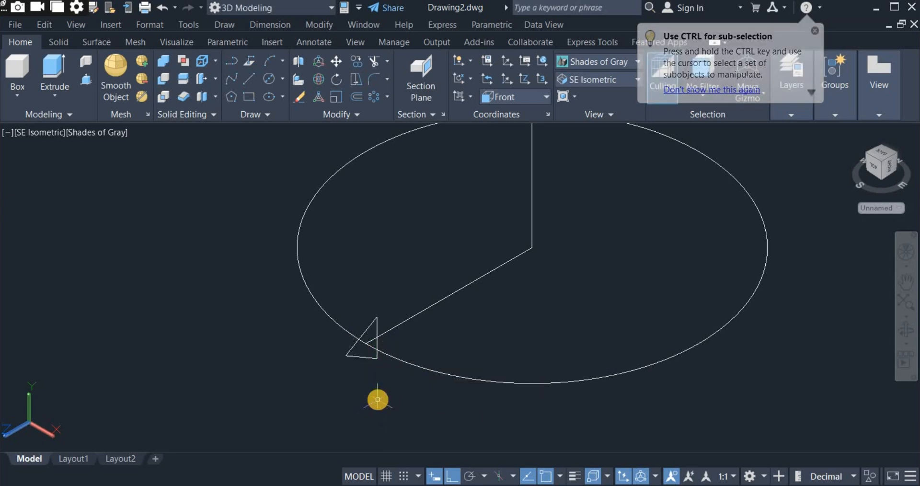
scroll(376, 398, "down", 4)
scroll(378, 399, "up", 4)
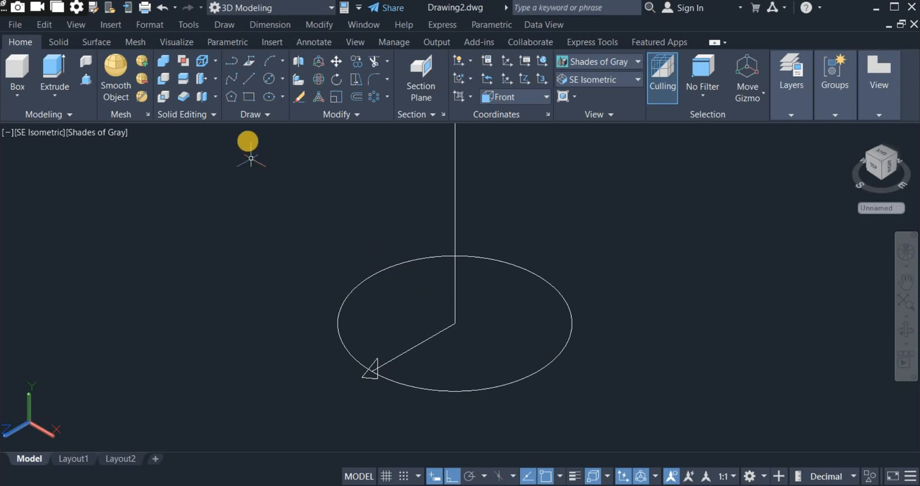
left_click(254, 117)
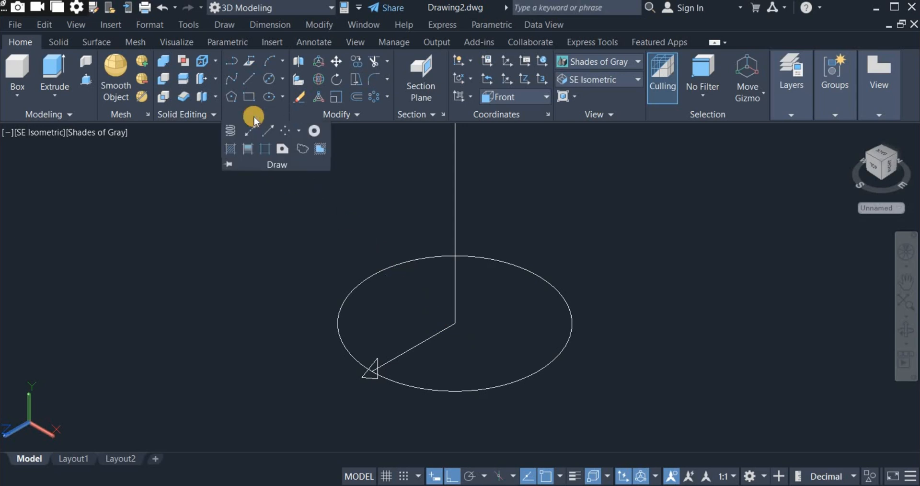
left_click(233, 130)
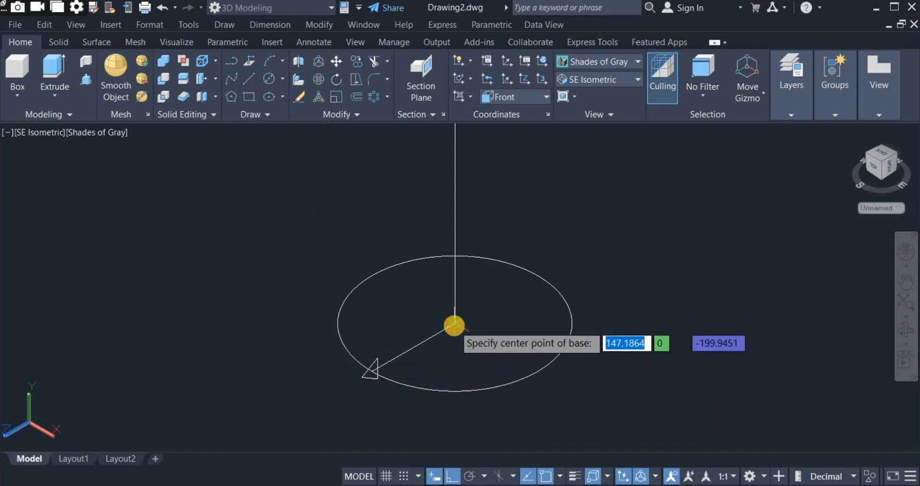
left_click(455, 325)
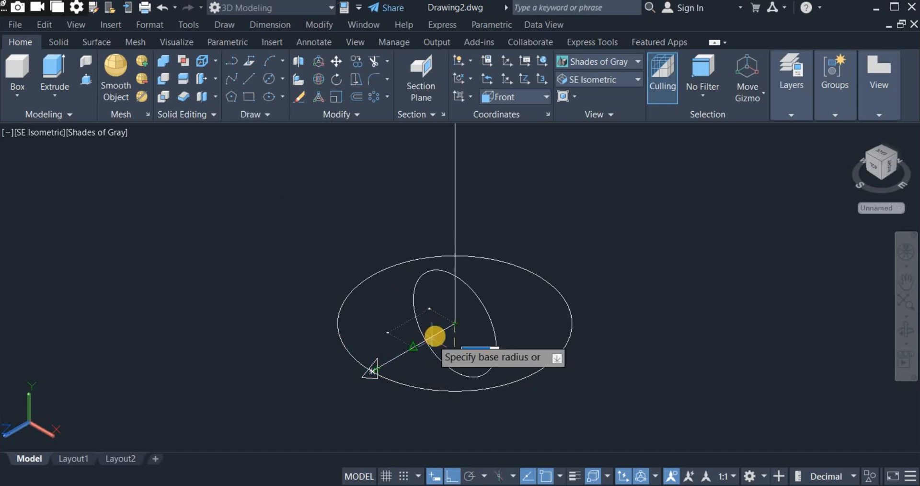
key("Escape")
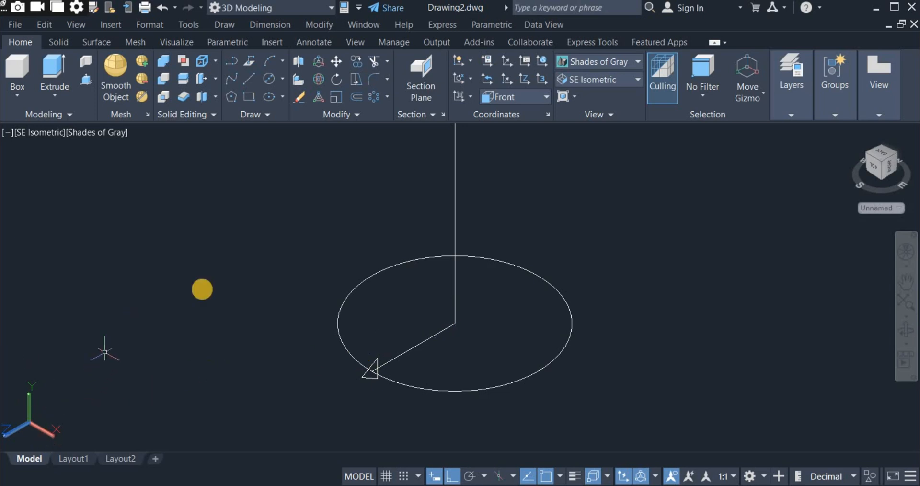
Step: Set the UCS to Top and start a helix at the separate circle's centre, with both radii reaching the radius line's outer end
left_click(509, 98)
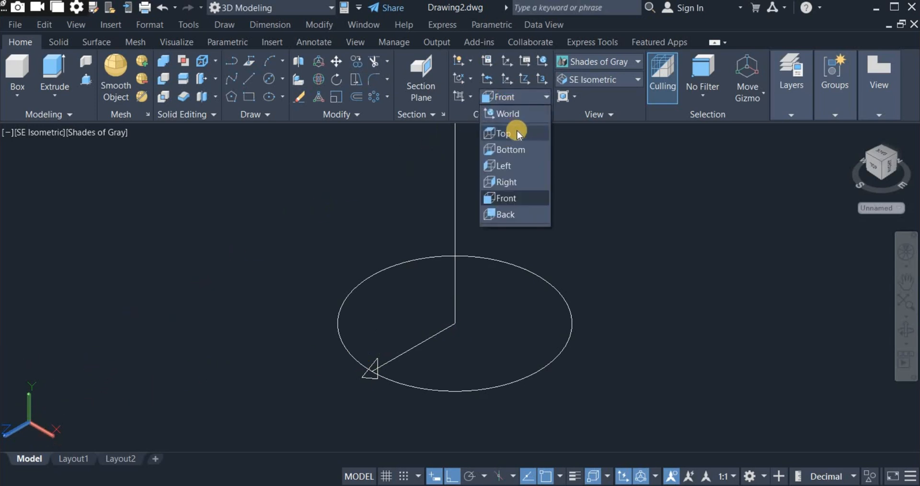
left_click(501, 131)
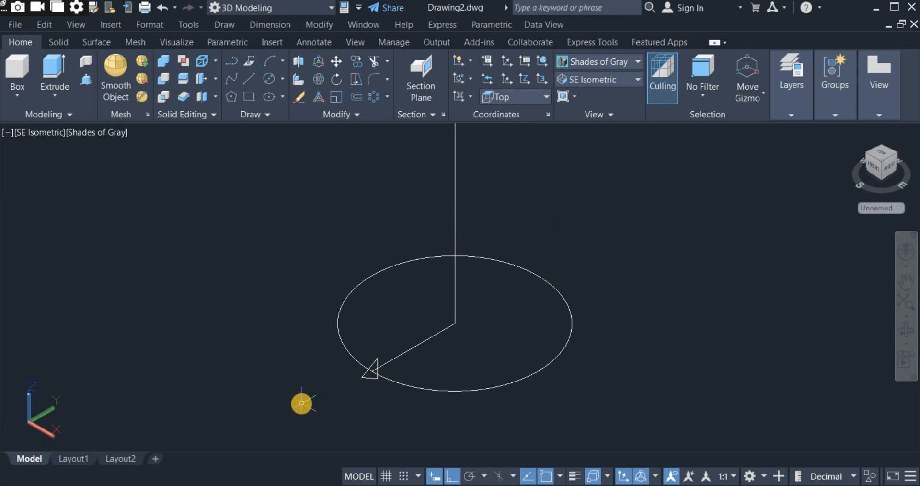
left_click(252, 119)
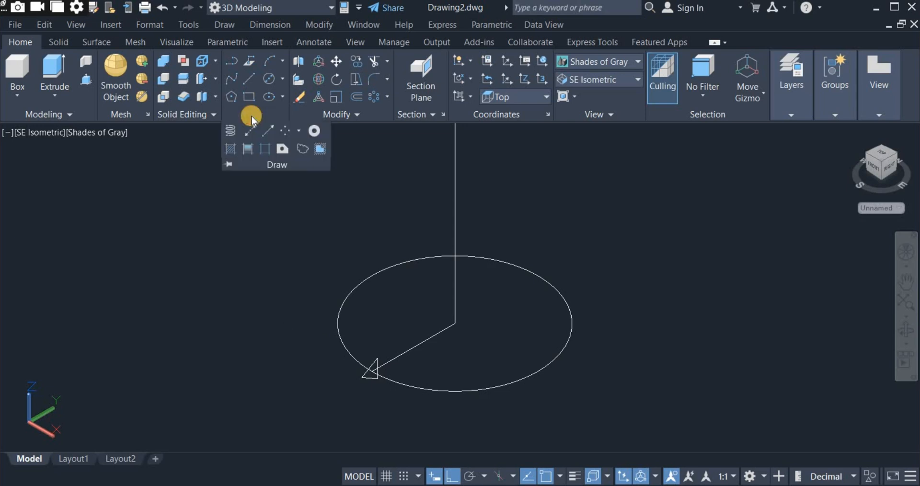
left_click(231, 132)
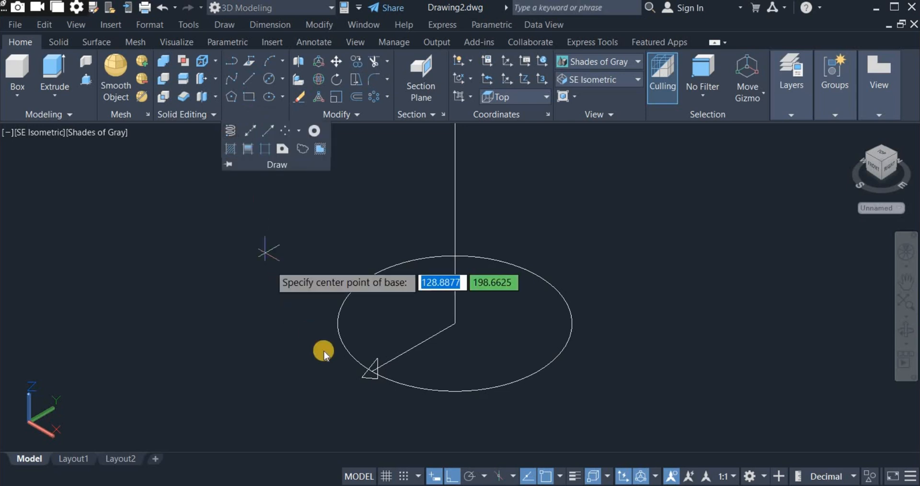
left_click(455, 323)
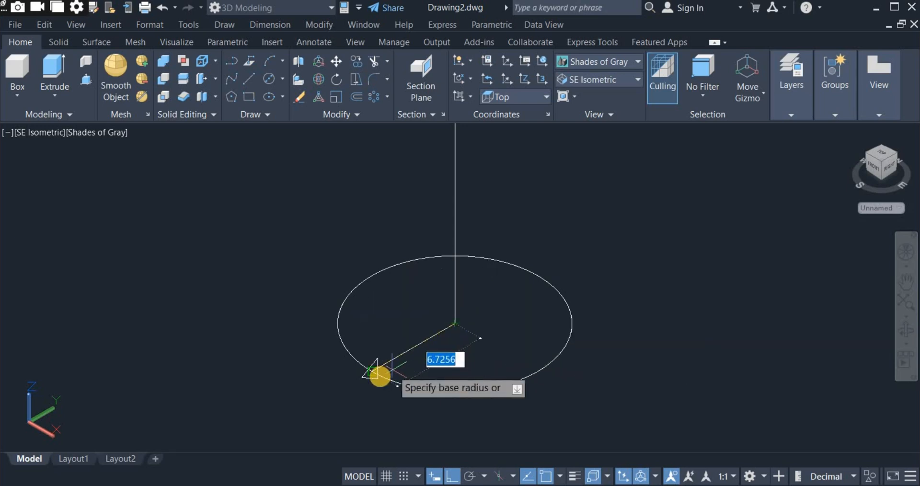
scroll(378, 376, "up", 5)
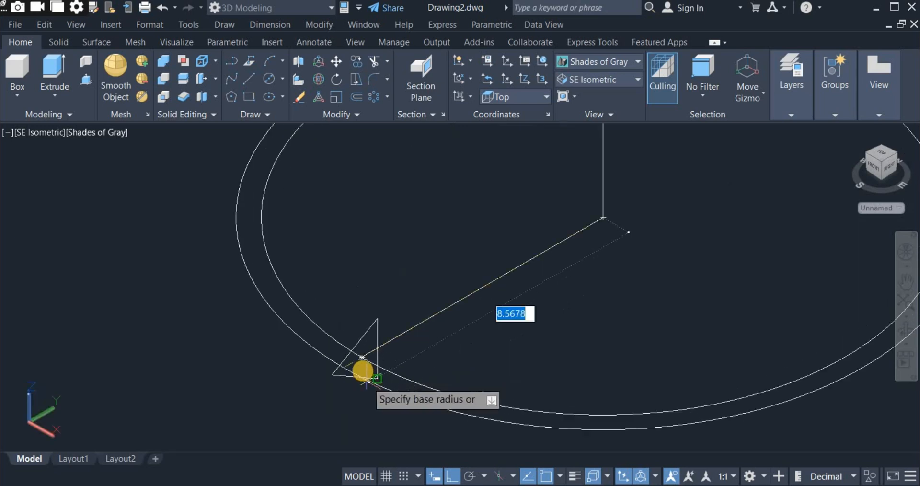
left_click(360, 355)
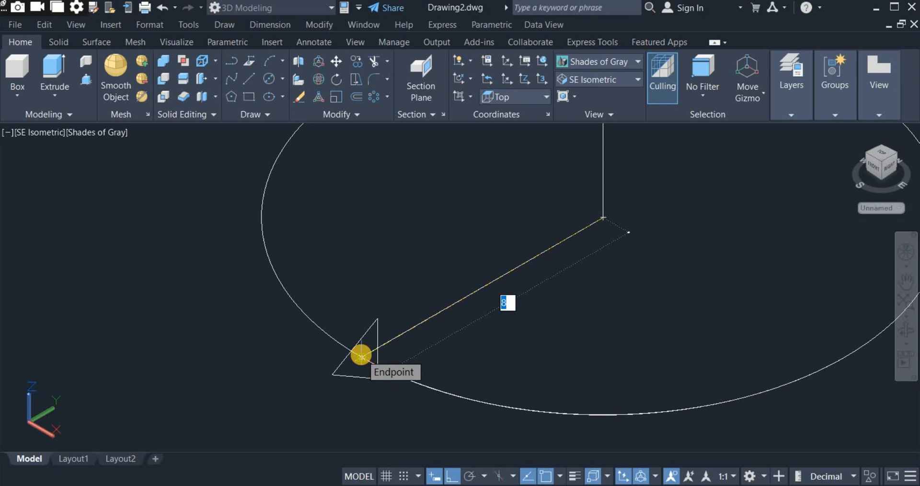
left_click(361, 355)
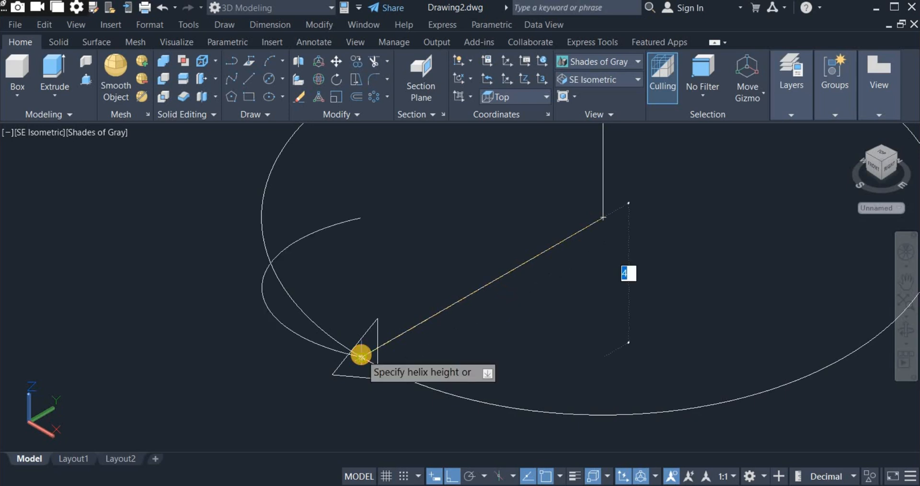
scroll(360, 355, "down", 6)
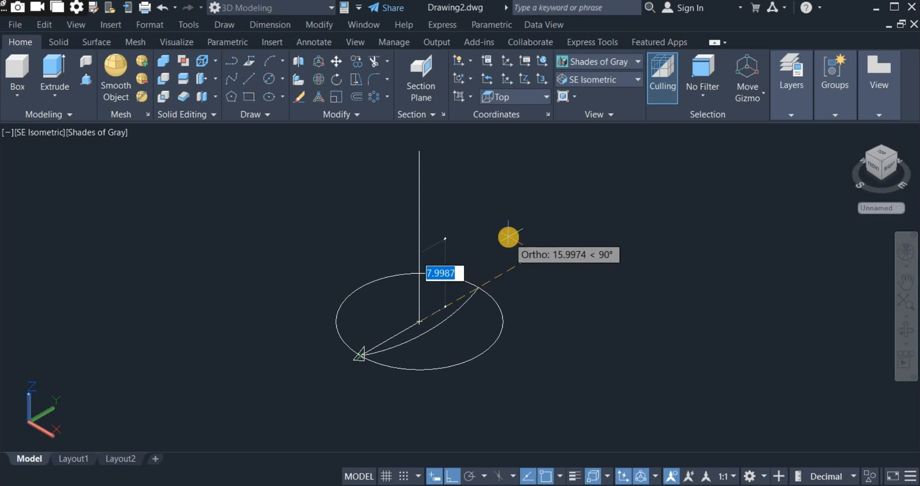
Step: Give the helix 16 turns and a height of 20, ending at the top of the vertical line
right_click(509, 237)
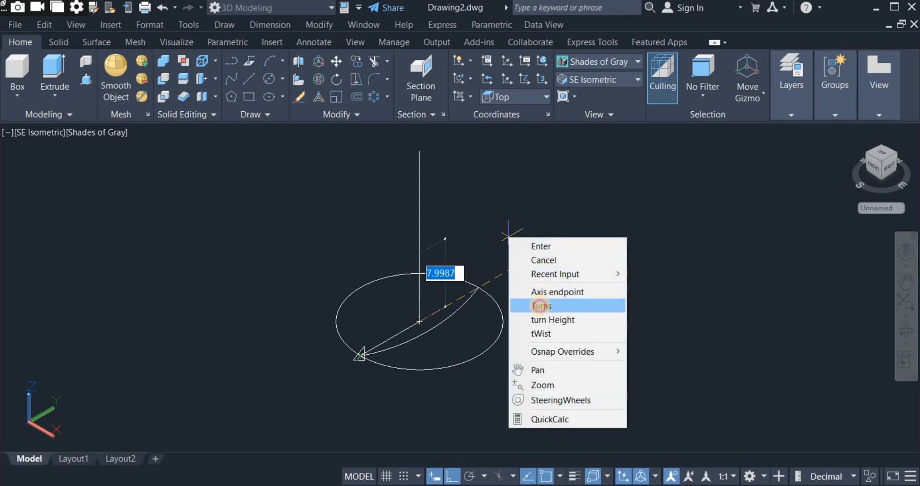
left_click(540, 305)
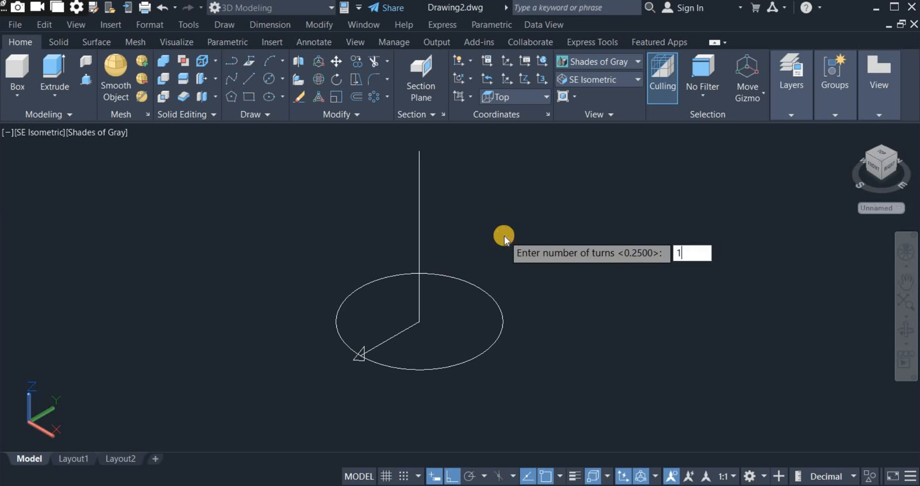
type("16")
key("Return")
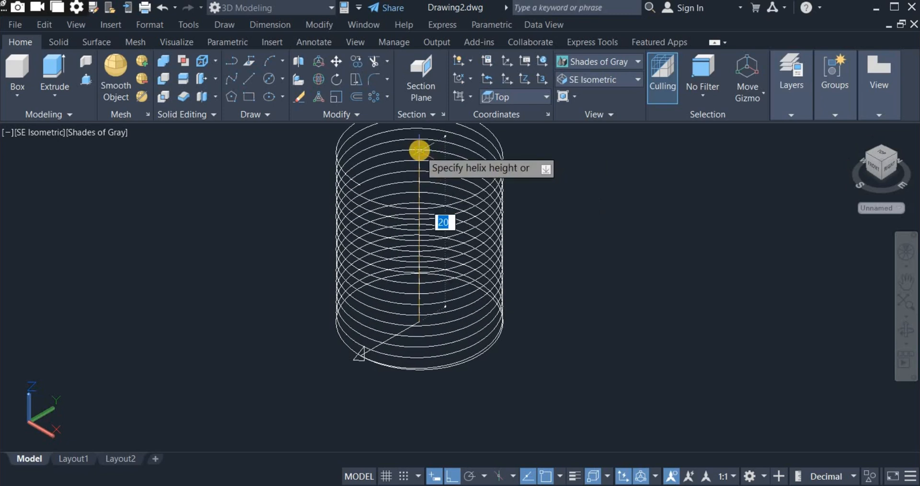
left_click(419, 150)
Step: Extrude the upright triangle along the helix path to form the thread cutter solid
scroll(384, 356, "up", 3)
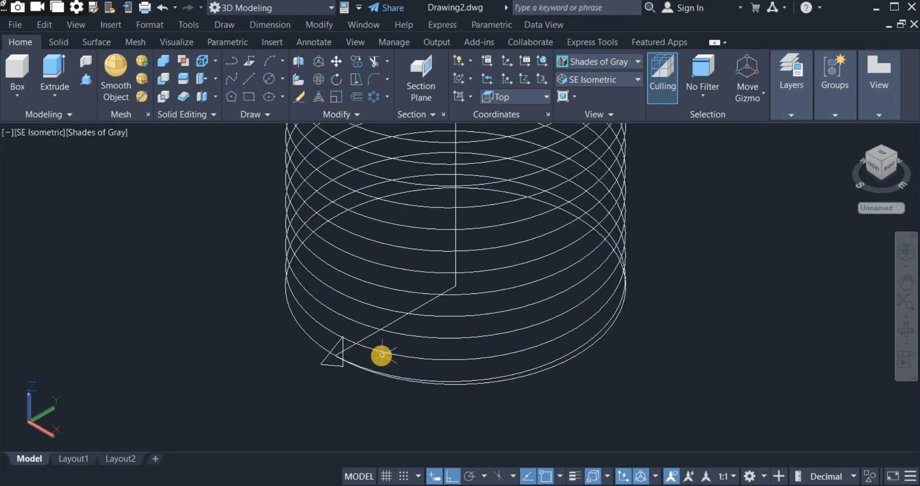
scroll(383, 357, "down", 4)
middle_click_drag(489, 335, 511, 350)
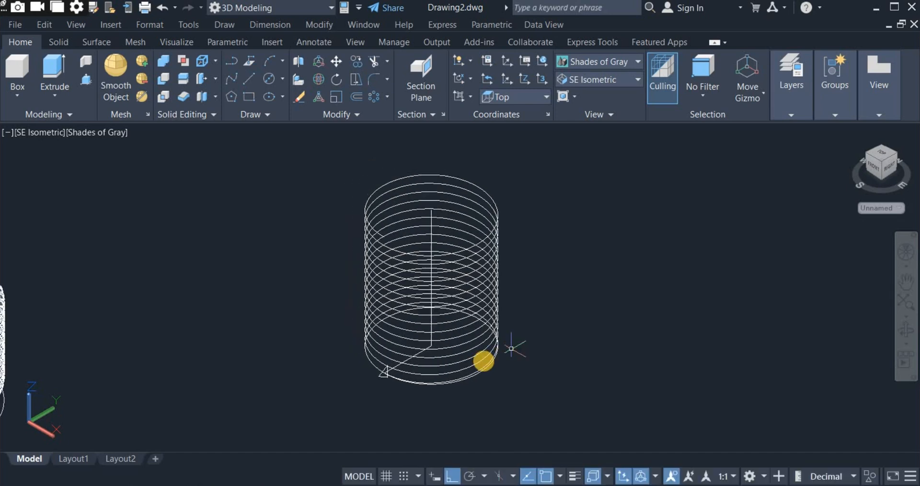
scroll(411, 384, "up", 2)
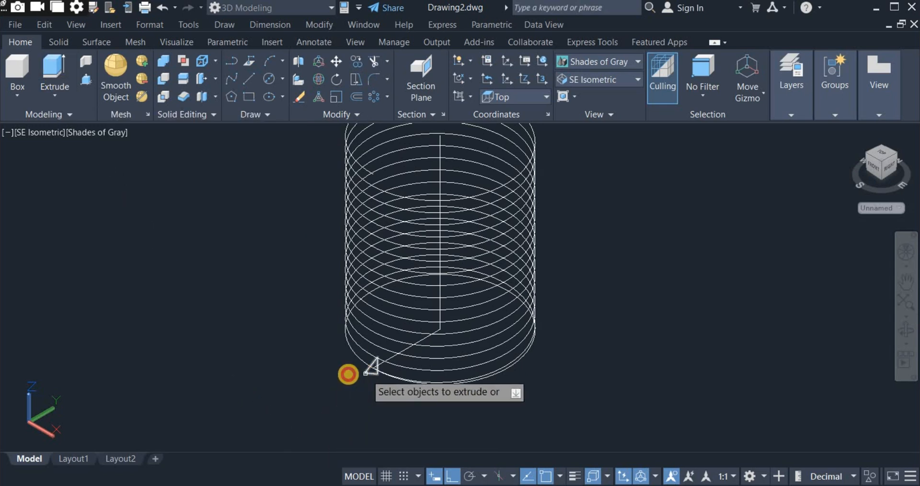
right_click(311, 367)
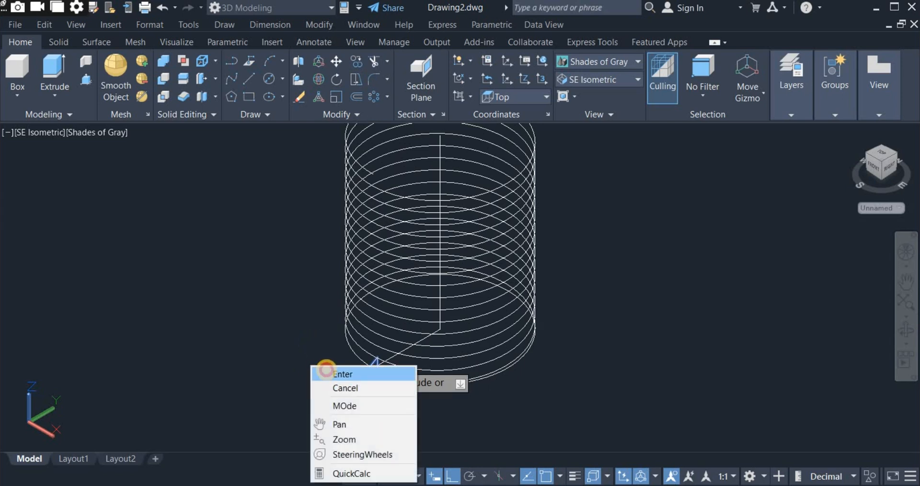
left_click(327, 370)
right_click(280, 307)
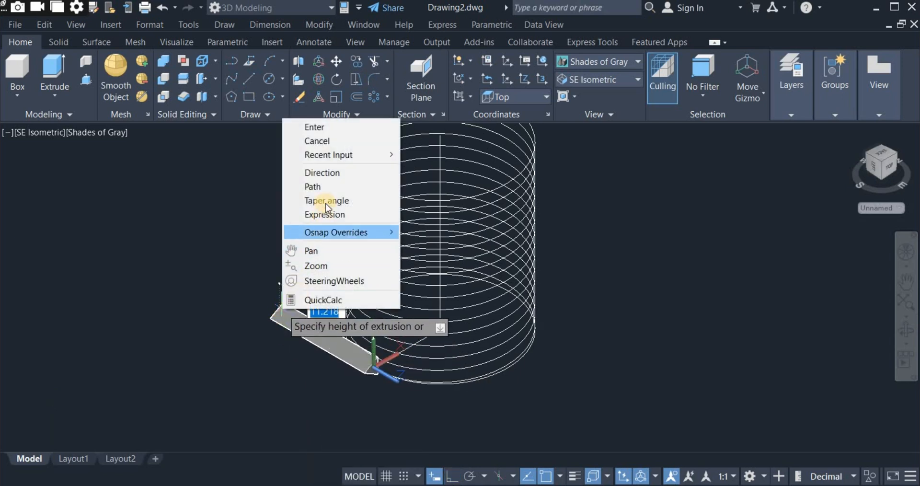
left_click(320, 186)
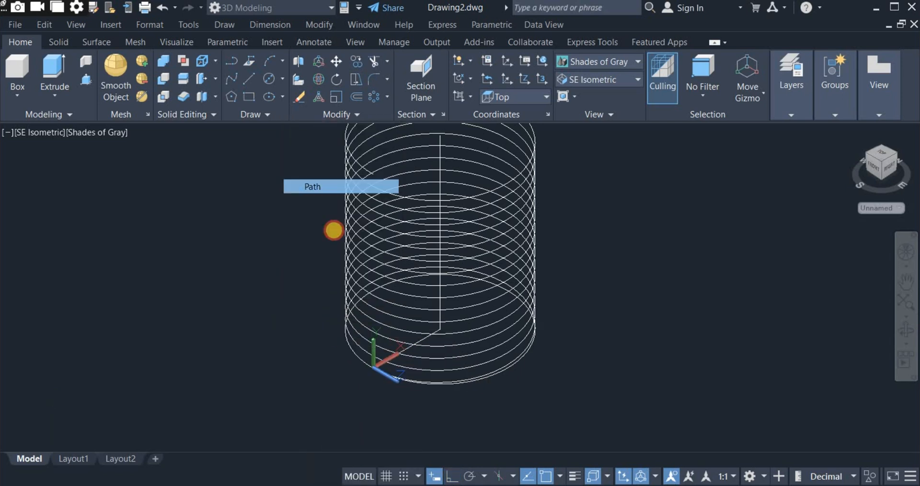
left_click(475, 355)
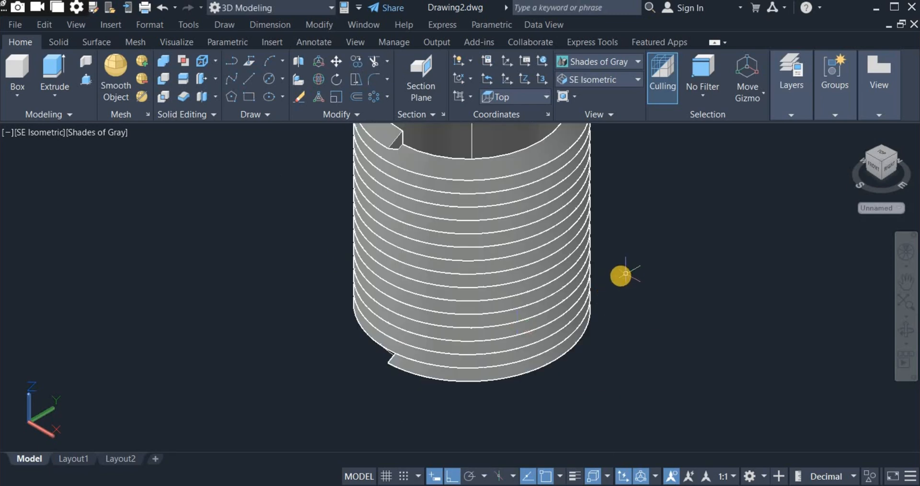
Step: Move the thread cutter from its axis line's upper end to the upper end of the axis line inside the knurled ring
scroll(611, 307, "down", 2)
scroll(467, 264, "down", 2)
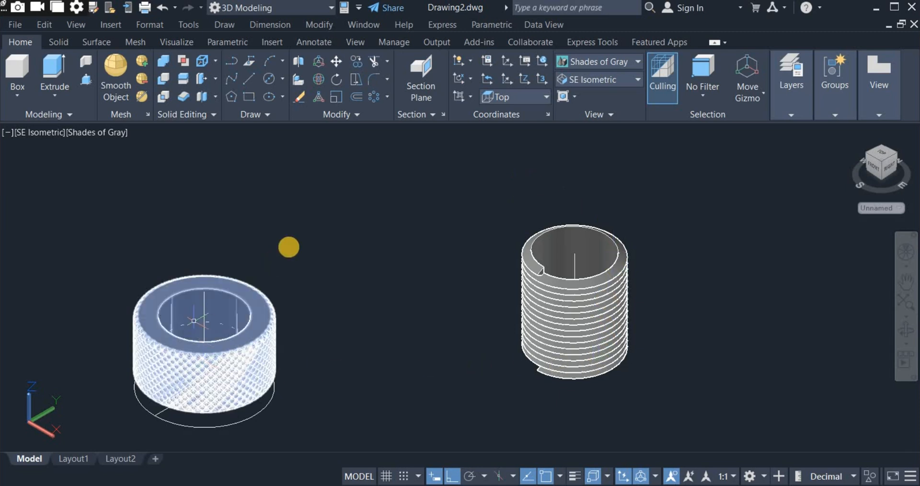
left_click(334, 64)
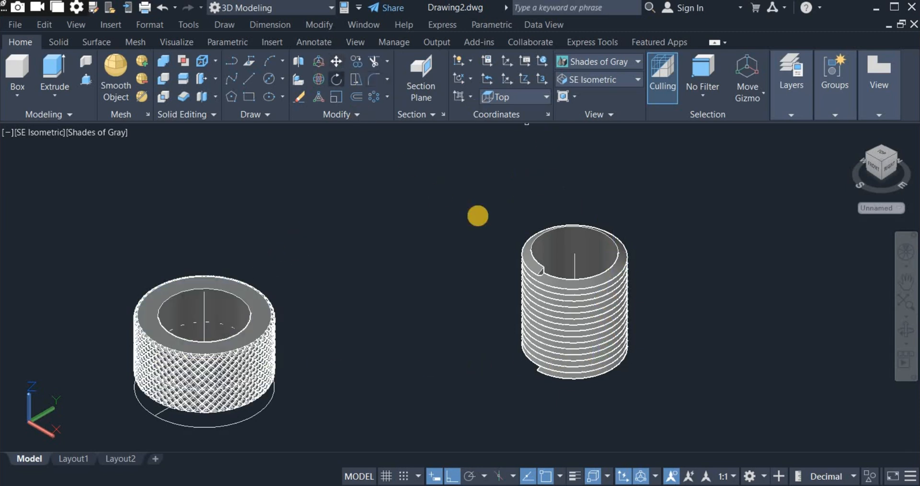
left_click(580, 297)
key("Return")
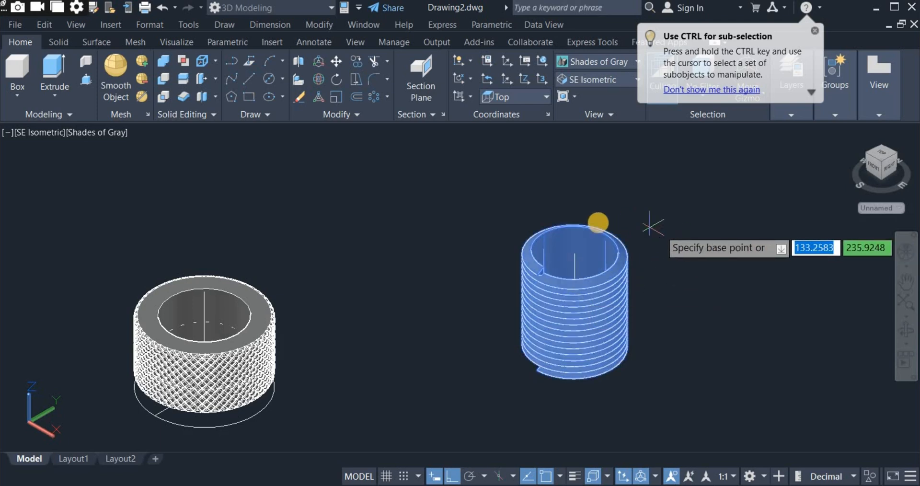
left_click(575, 257)
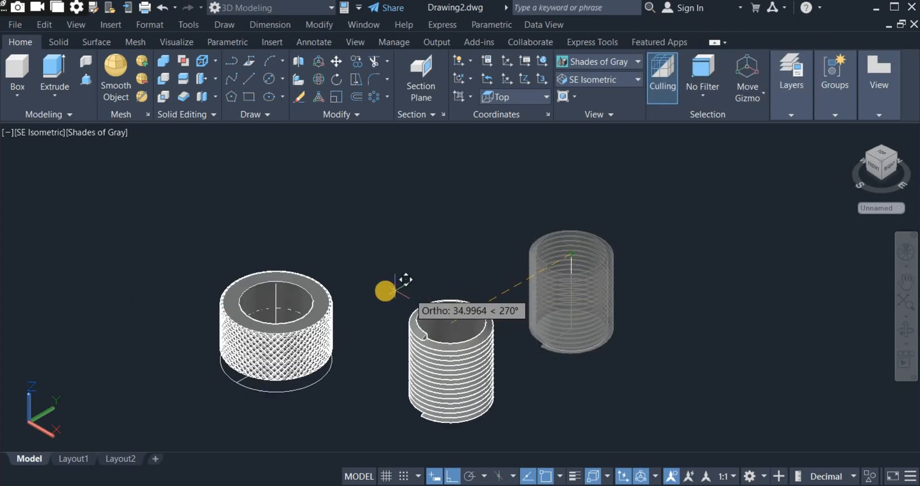
scroll(269, 287, "up", 3)
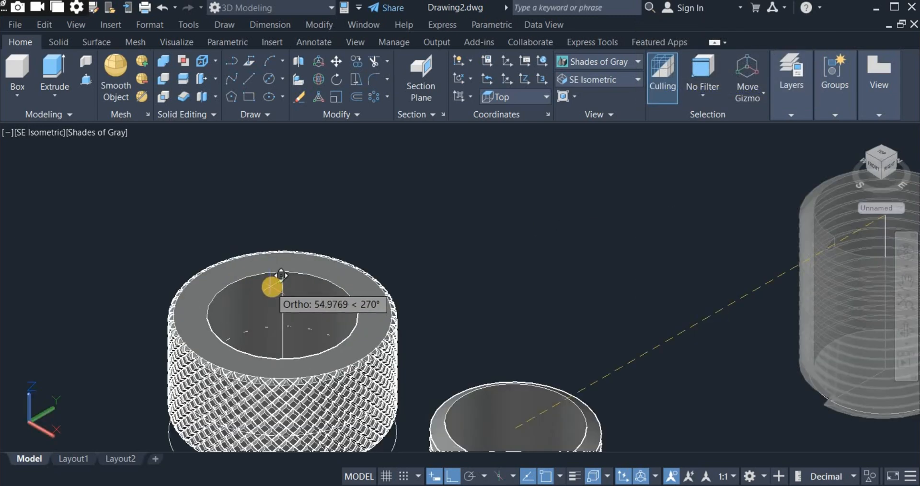
scroll(290, 274, "up", 3)
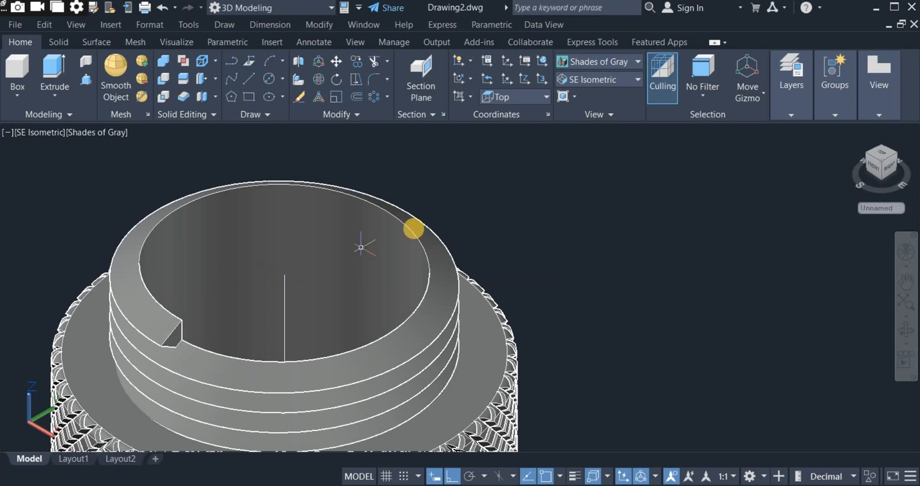
Step: Subtract the thread cutter from the knurled ring to cut the internal thread
scroll(361, 247, "down", 5)
scroll(489, 294, "down", 2)
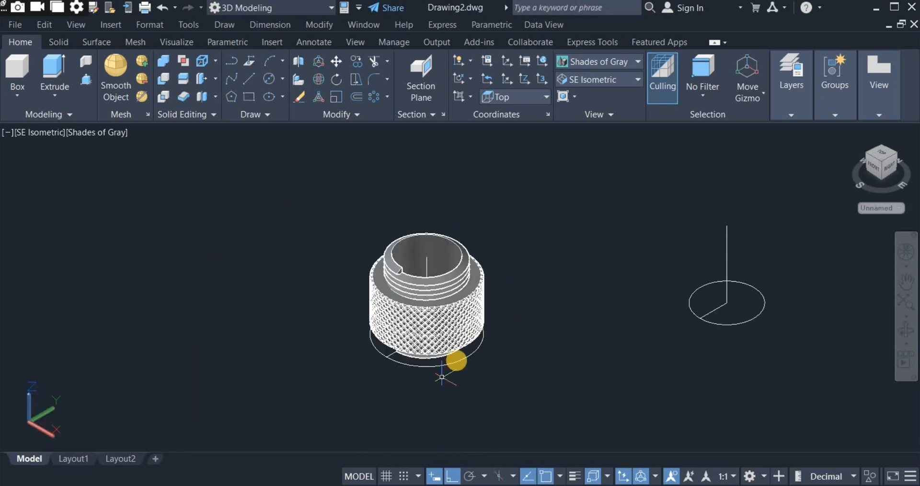
scroll(445, 364, "up", 2)
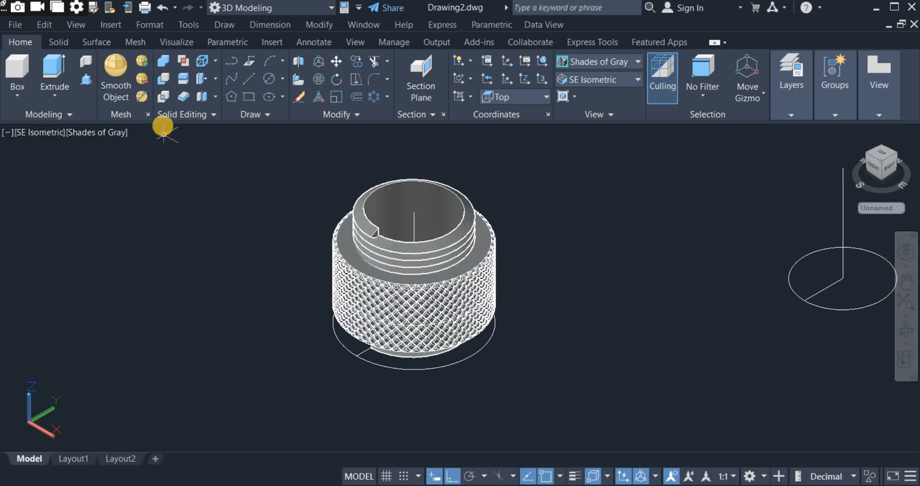
left_click(164, 79)
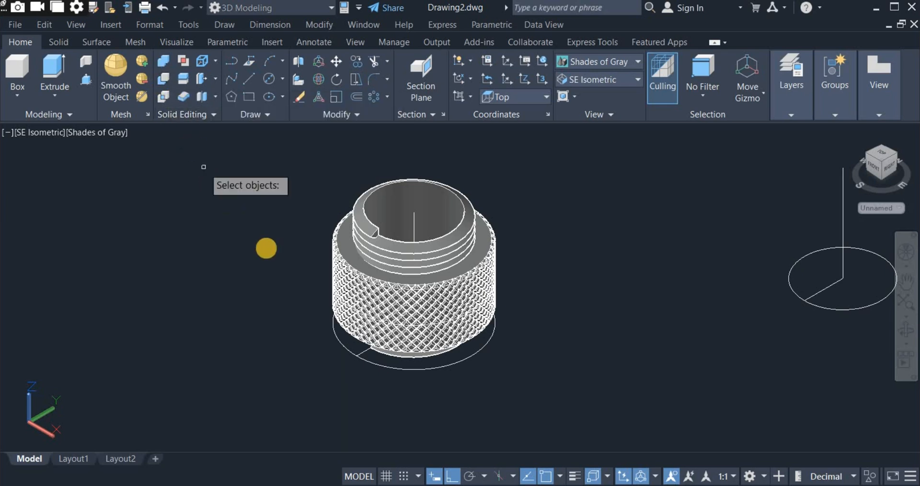
left_click(470, 302)
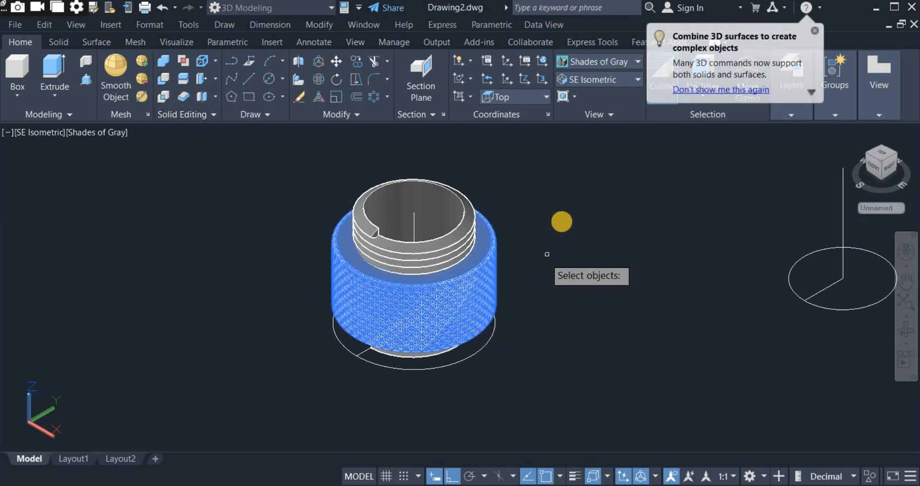
key("Return")
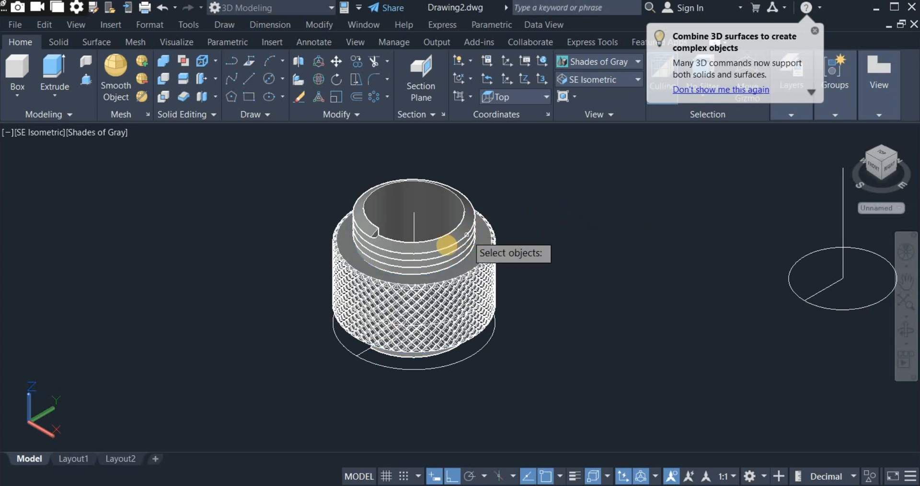
left_click(444, 243)
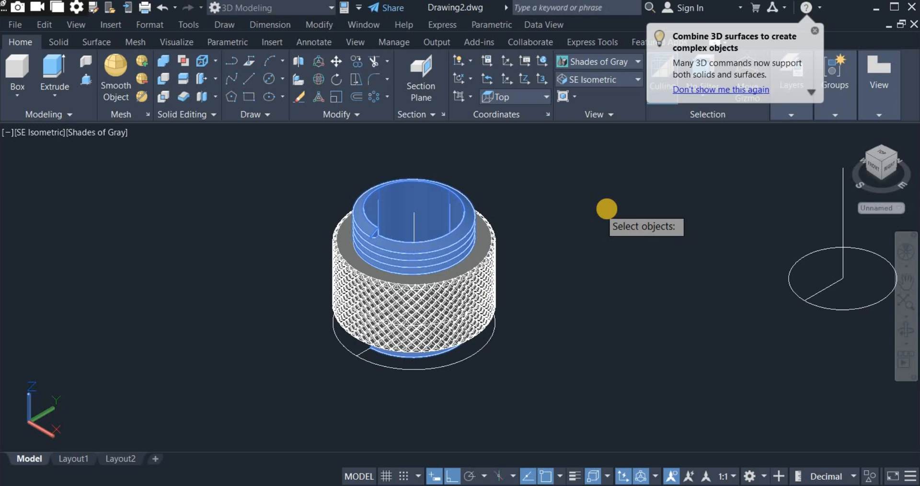
key("Return")
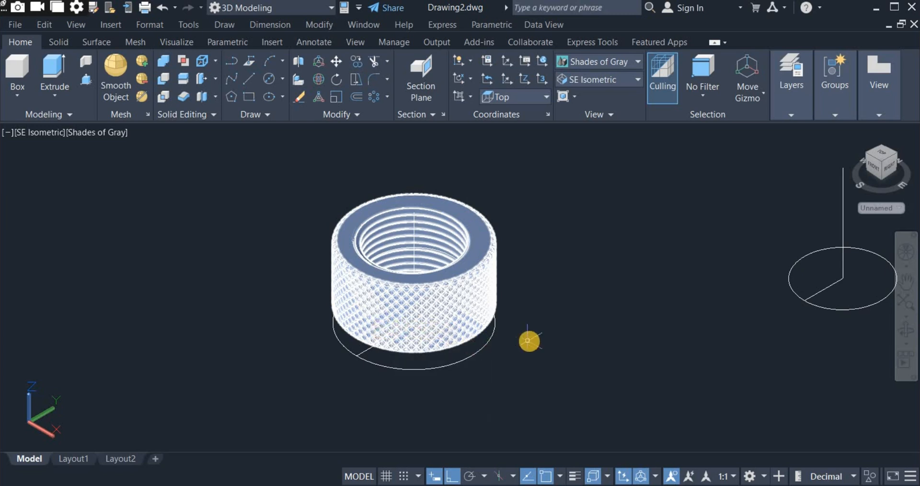
Step: Move the threaded knurled ring away from its construction circles and axis line to a clear area
scroll(527, 342, "down", 3)
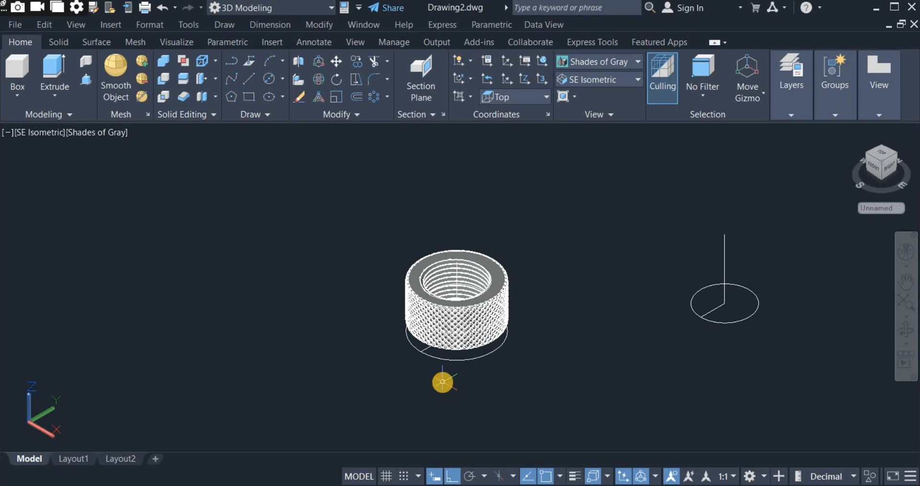
left_click(337, 62)
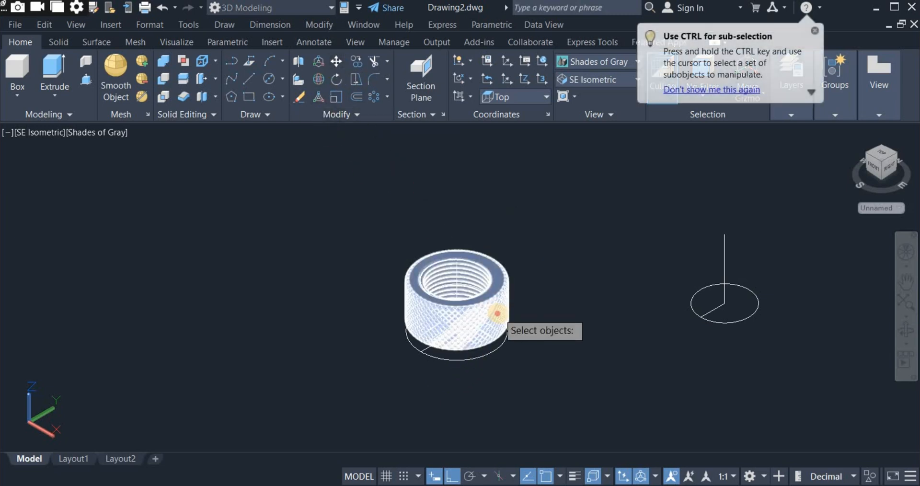
left_click(498, 313)
right_click(559, 310)
left_click(559, 309)
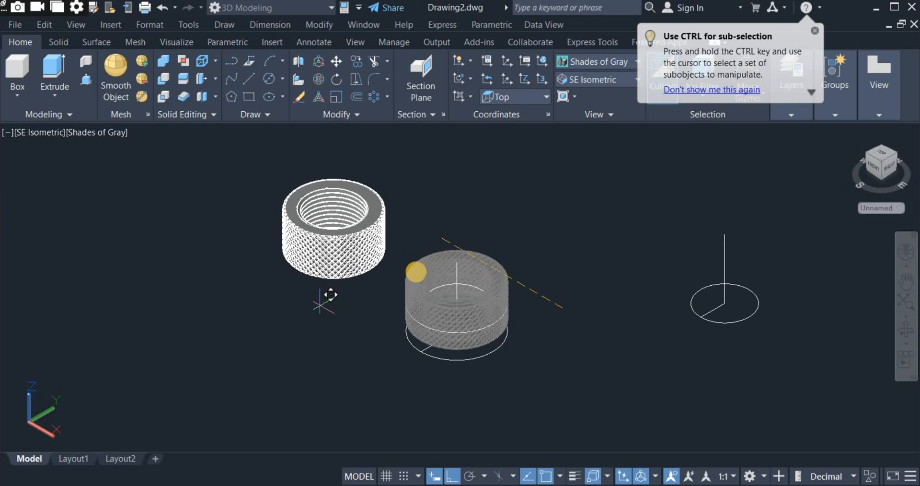
left_click(457, 284)
Step: Erase the construction circles and radius lines left at the ring's former position, together with the separate circle-and-axis construction geometry
left_click(457, 310)
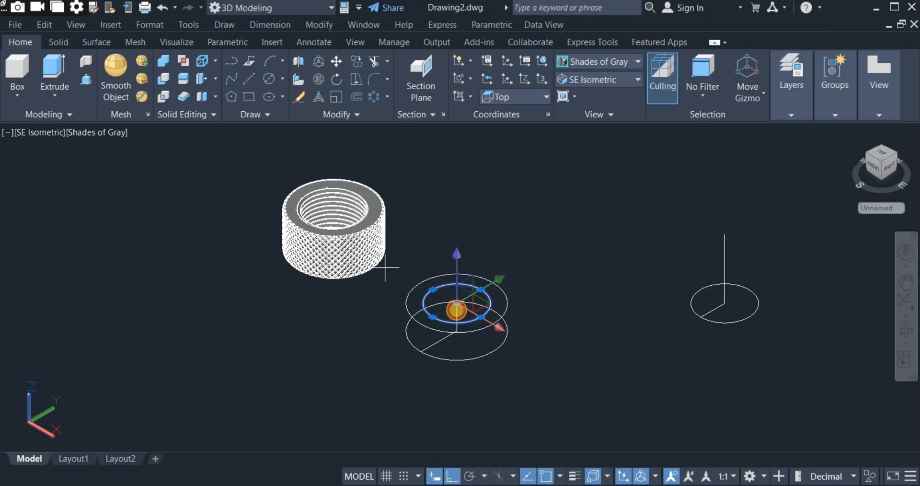
left_click(384, 263)
left_click(584, 419)
left_click(645, 210)
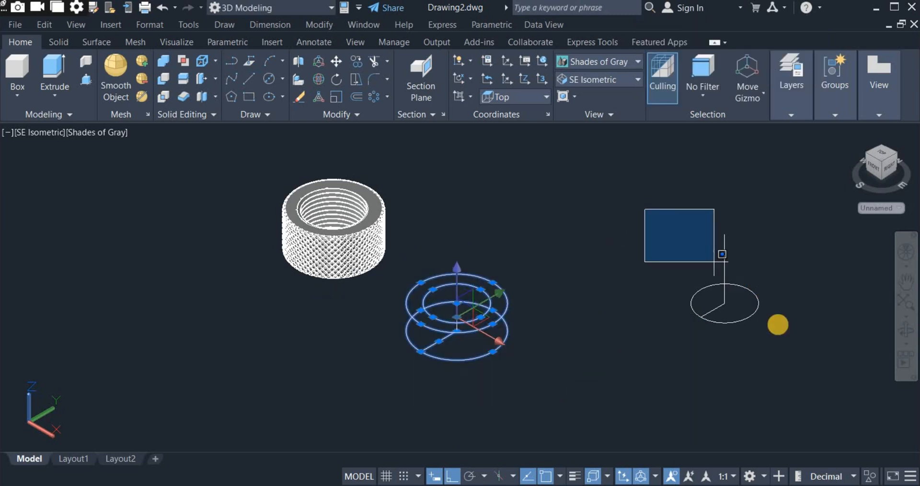
left_click(803, 369)
right_click(603, 325)
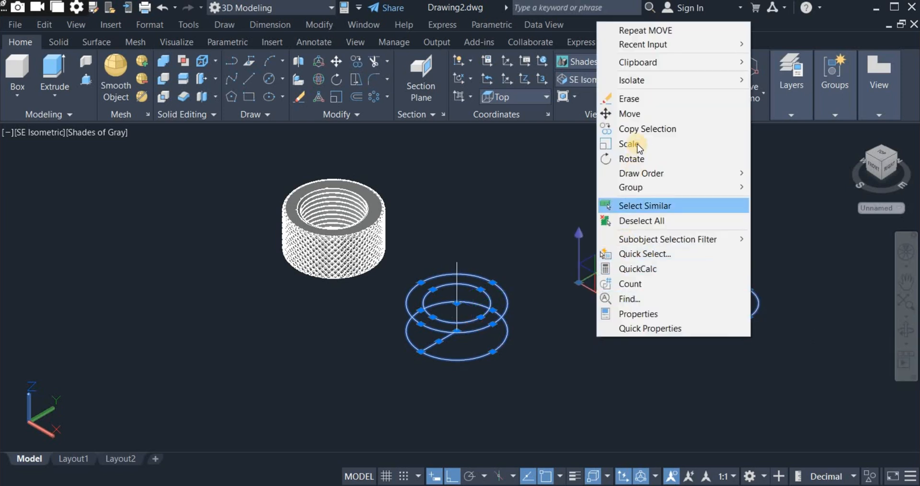
left_click(655, 99)
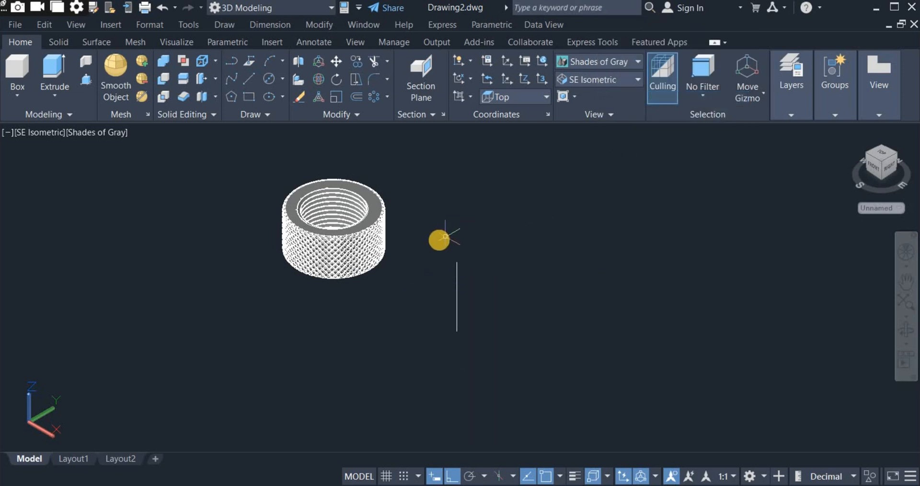
Step: Erase the remaining vertical axis line beside the ring
left_click(439, 239)
left_click(543, 394)
right_click(551, 369)
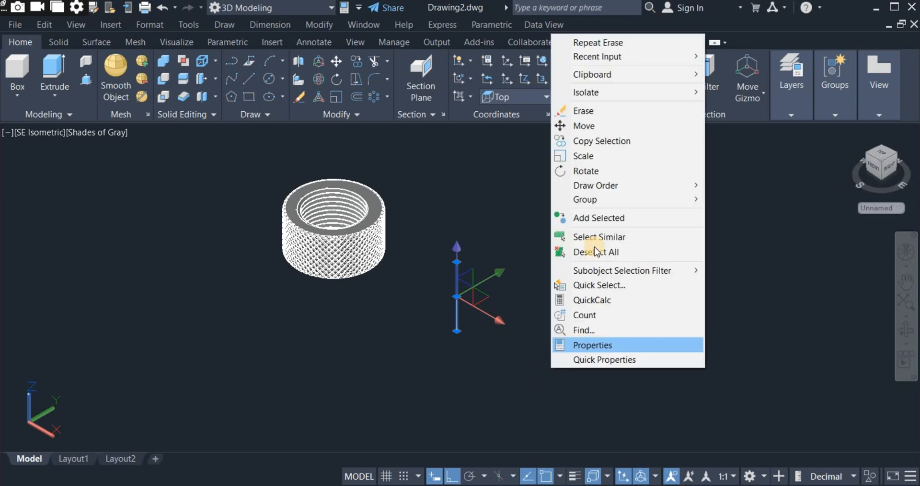
left_click(614, 112)
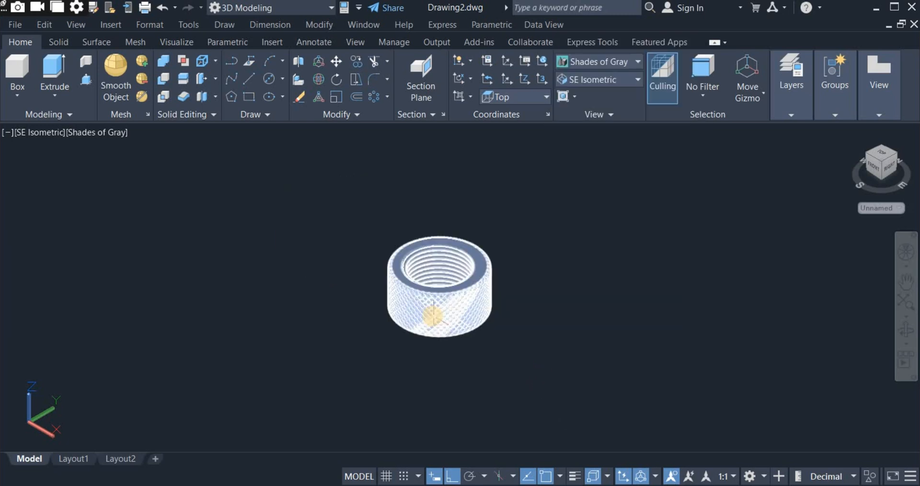
Step: Examine the ring's internal thread and diamond knurling up close from the side
scroll(433, 314, "up", 4)
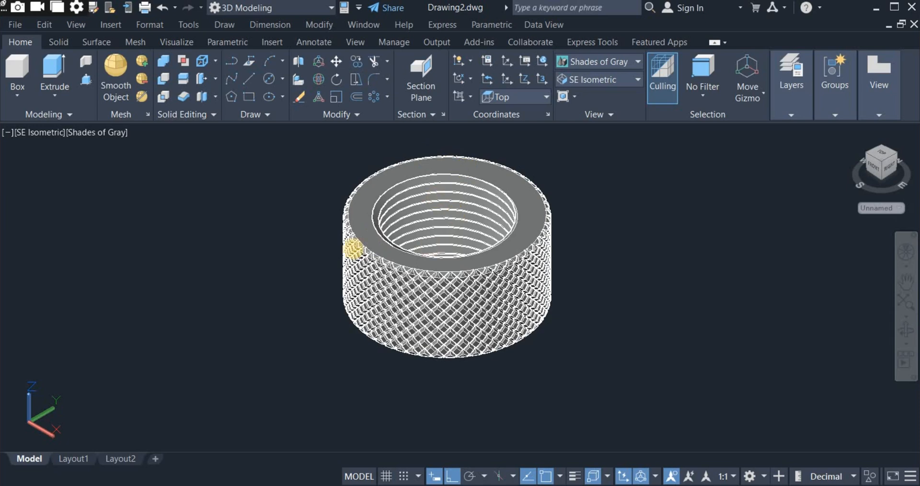
scroll(355, 240, "down", 3)
scroll(356, 232, "up", 3)
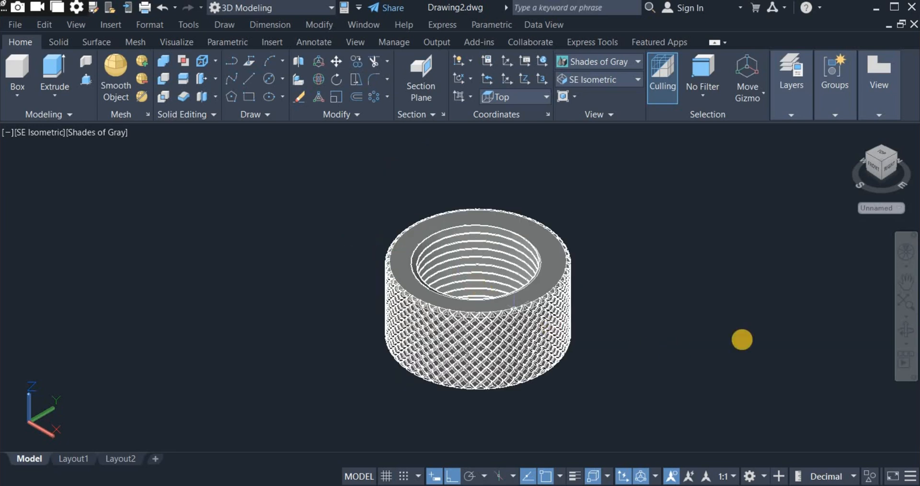
left_click(901, 334)
left_click_drag(721, 331, 494, 294)
scroll(476, 299, "up", 3)
scroll(476, 300, "up", 2)
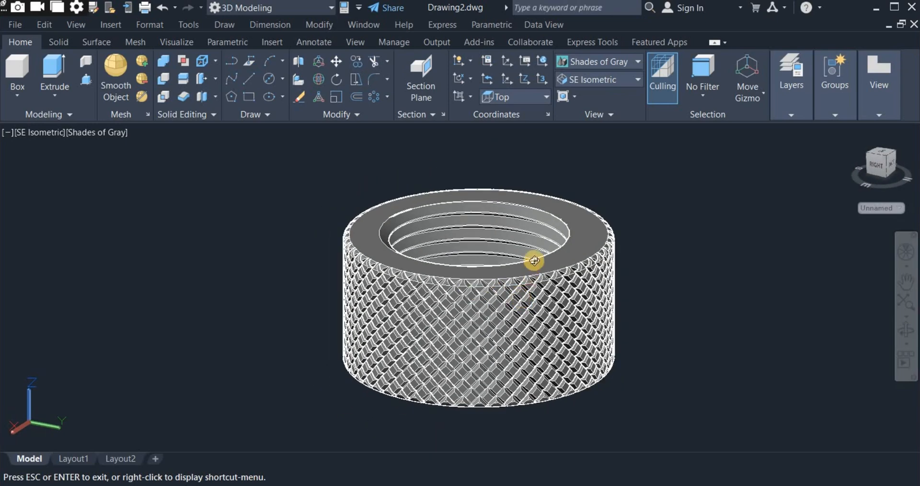
right_click(582, 177)
left_click(605, 186)
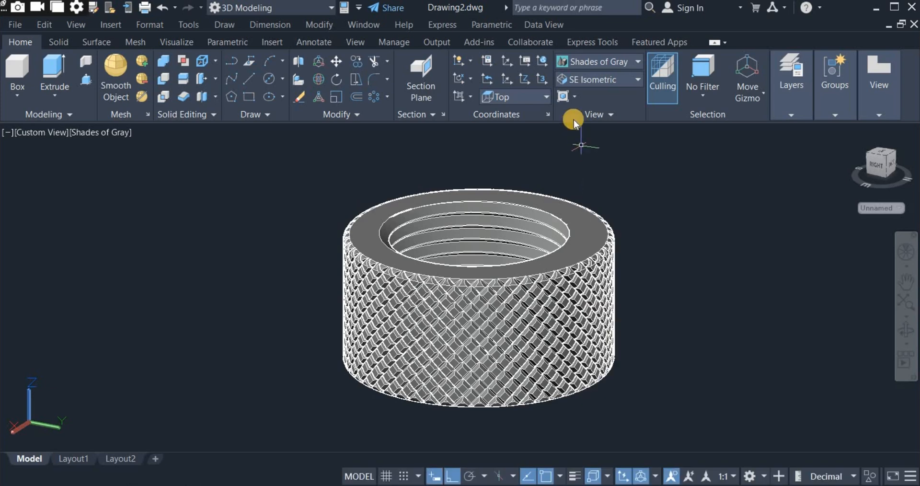
Step: Display the ring in the Realistic visual style and inspect its knurled outer surface and thread
left_click(594, 64)
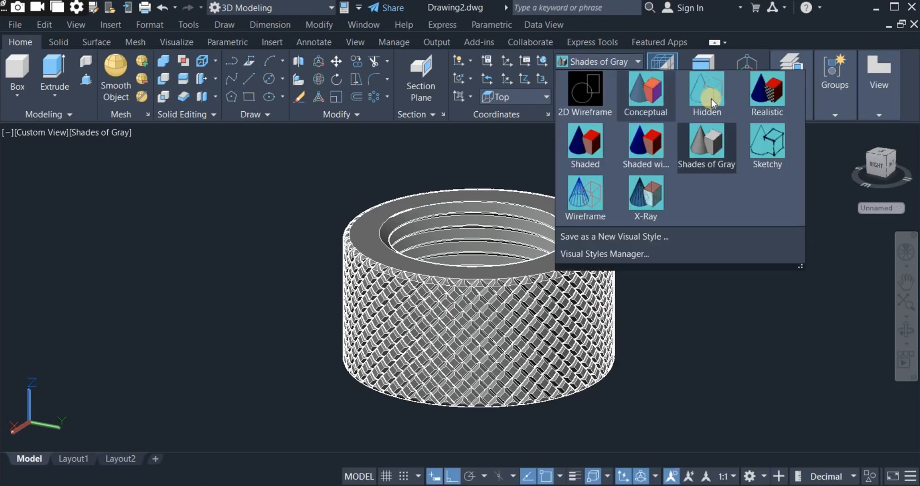
left_click(767, 96)
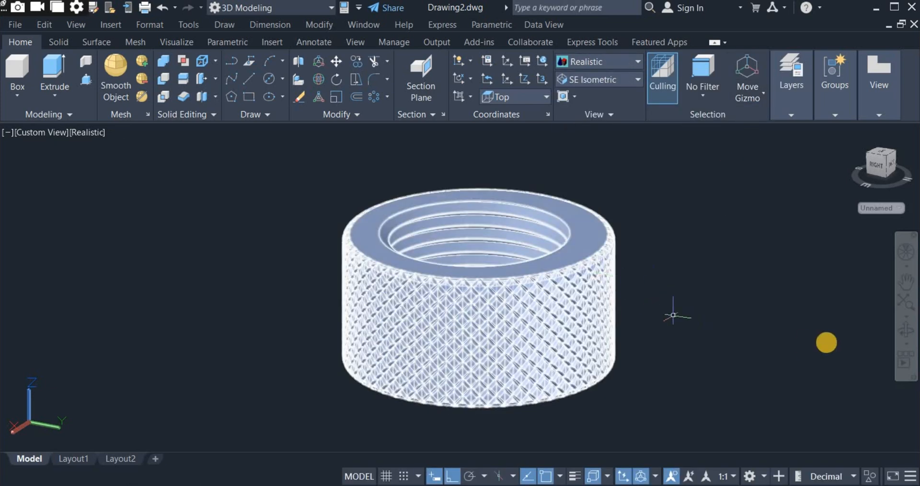
left_click(904, 333)
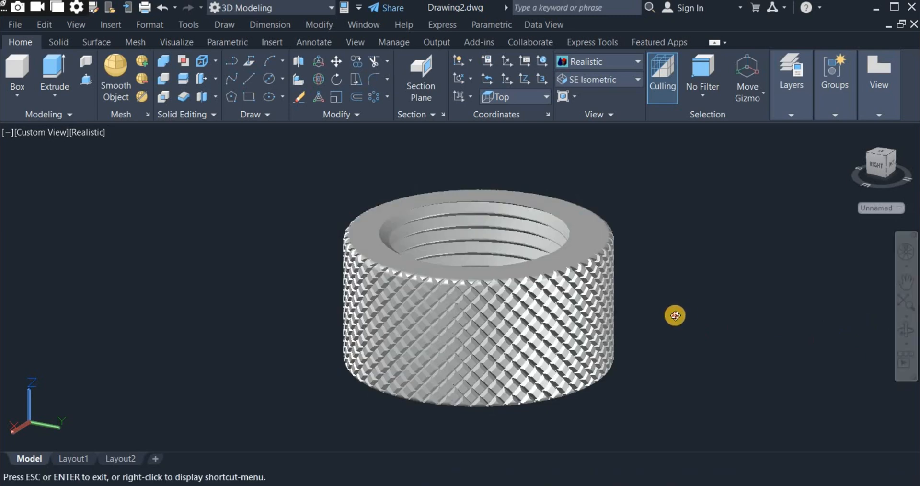
left_click_drag(675, 316, 628, 329)
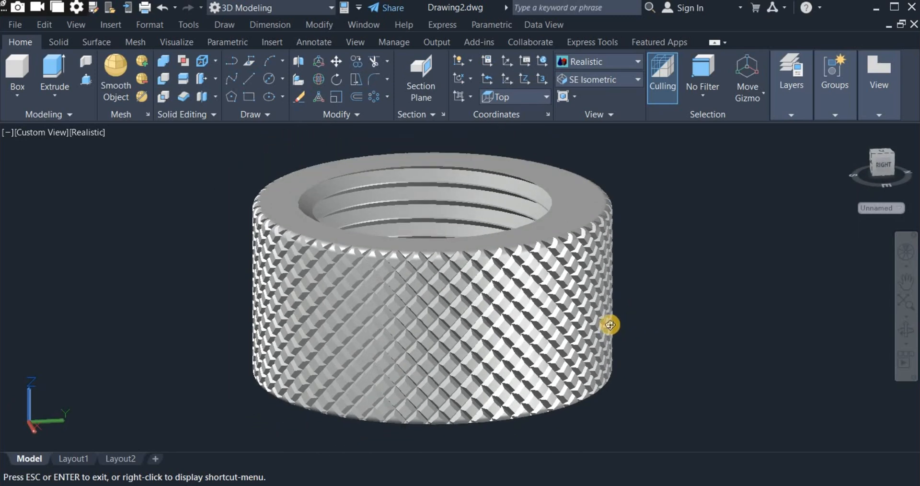
scroll(610, 325, "down", 1)
middle_click_drag(594, 339, 583, 338)
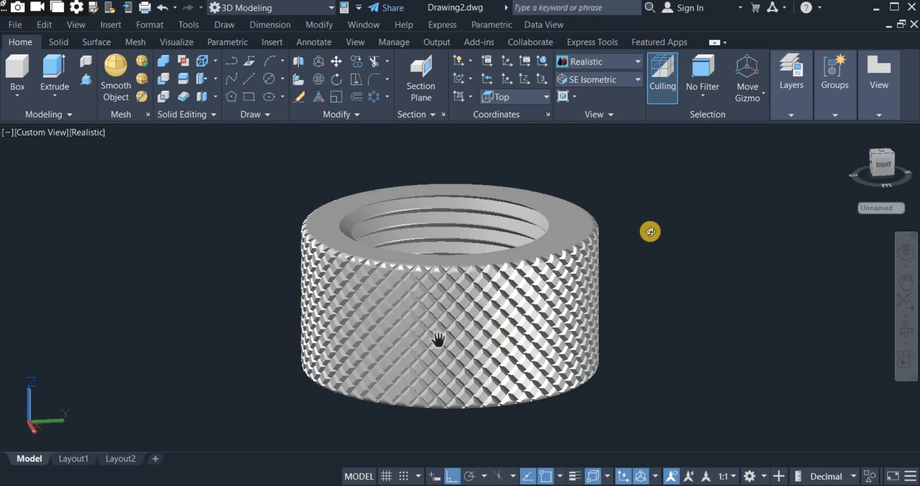
right_click(654, 234)
left_click(654, 241)
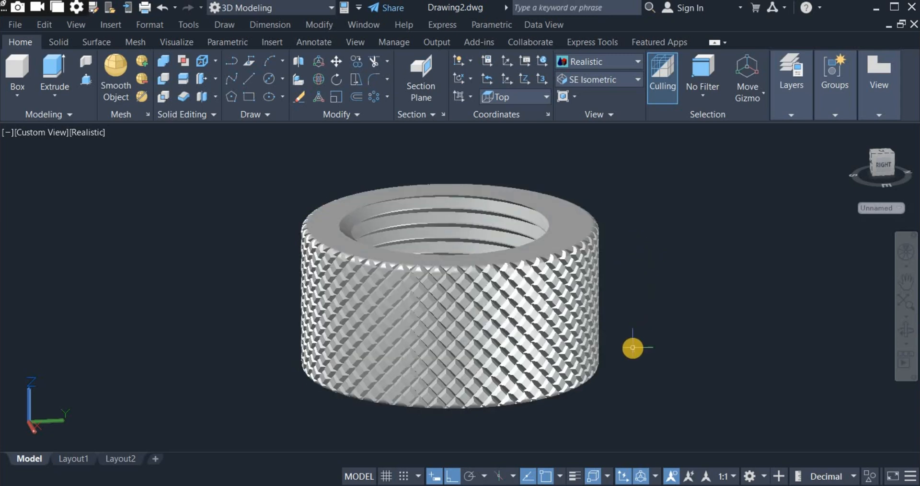
scroll(633, 347, "down", 2)
middle_click_drag(633, 347, 499, 327)
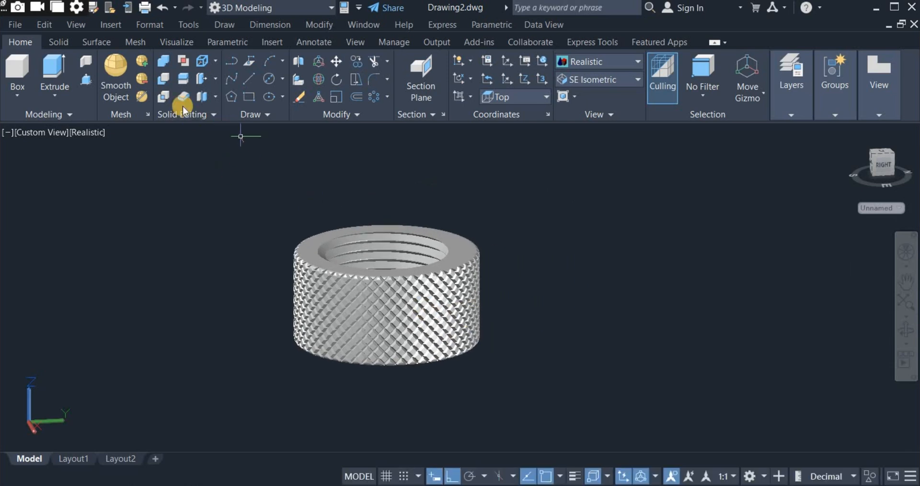
Step: Open the materials browser, expand the Autodesk Library and look through its Steel metal materials
left_click(175, 41)
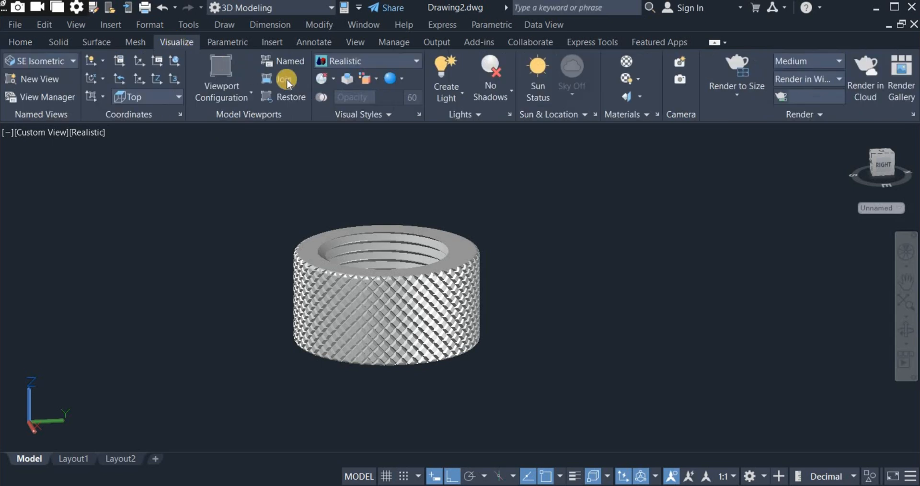
left_click(630, 63)
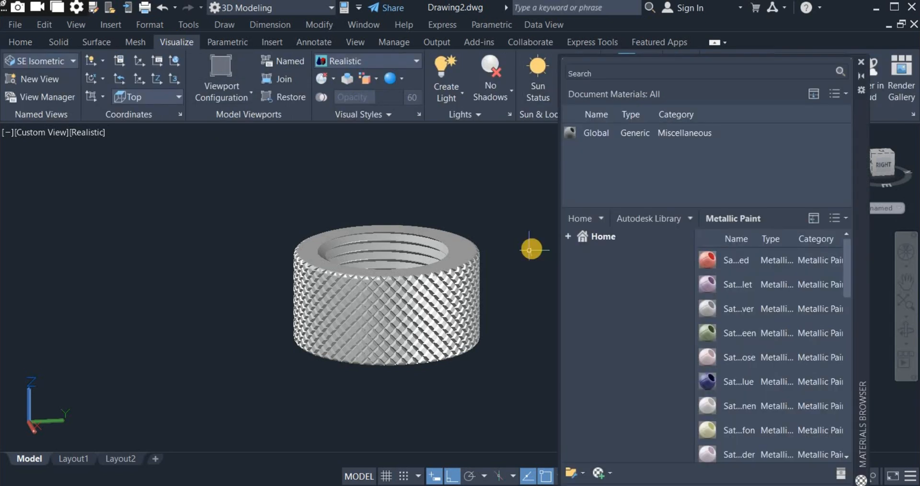
left_click(569, 238)
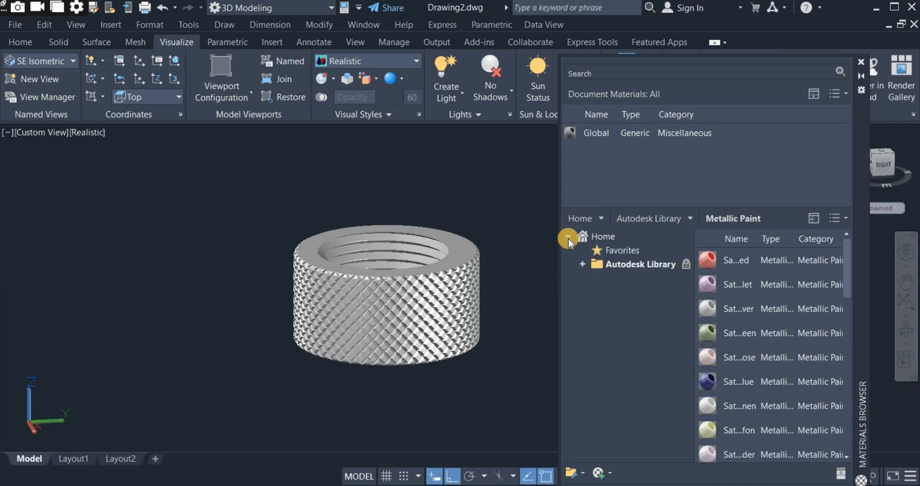
left_click(583, 265)
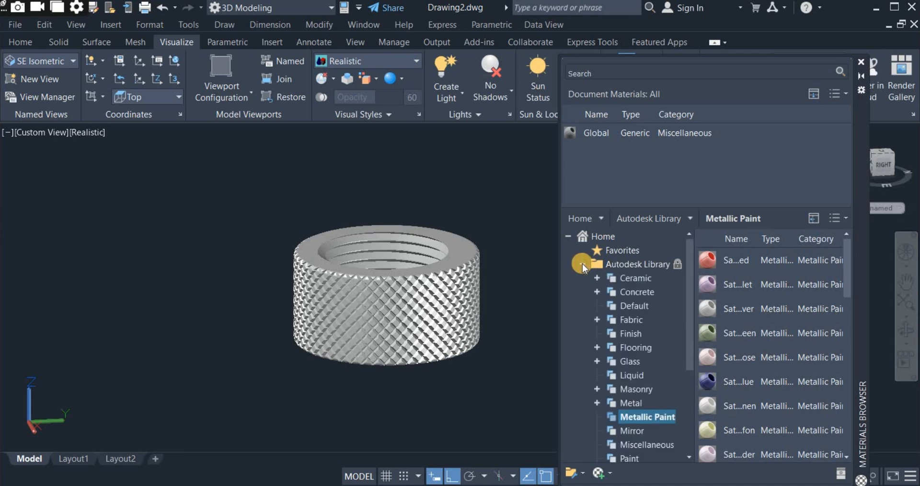
scroll(568, 310, "down", 1)
left_click(458, 319)
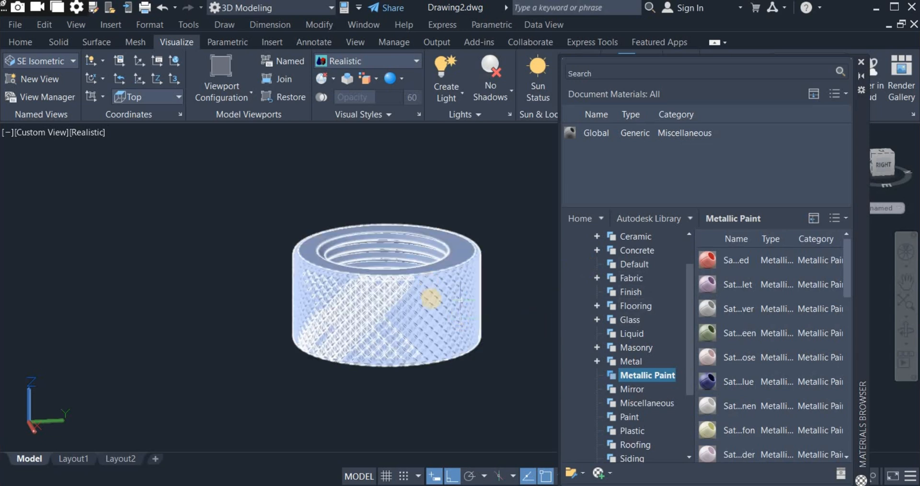
key("Escape")
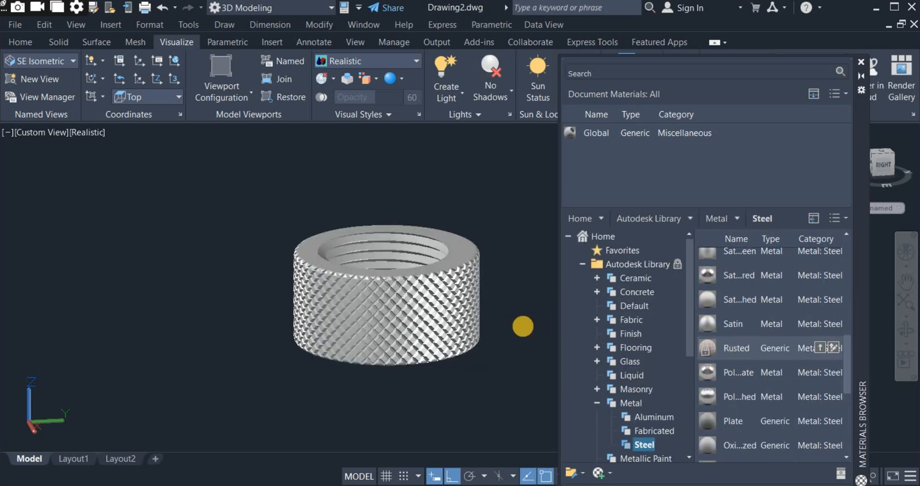
scroll(628, 338, "down", 1)
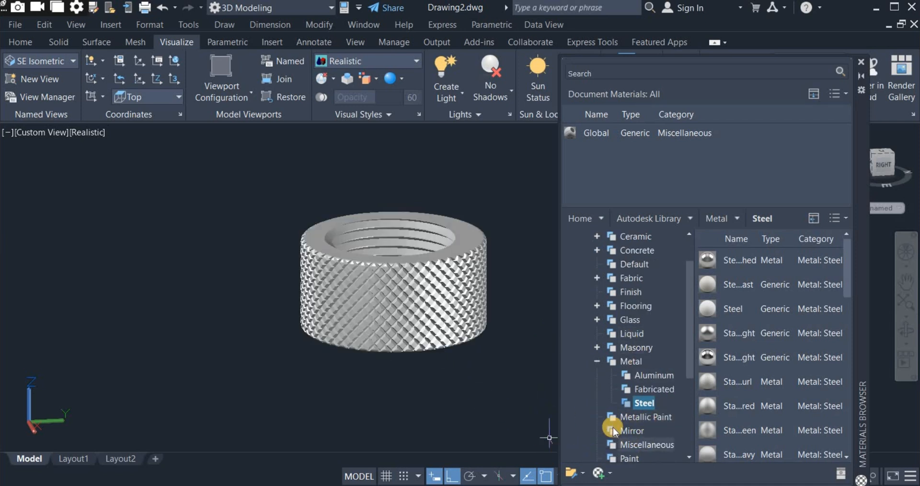
Step: Assign the Satin - Goldenrod material from the Metallic Paint category to the knurled ring
left_click(638, 421)
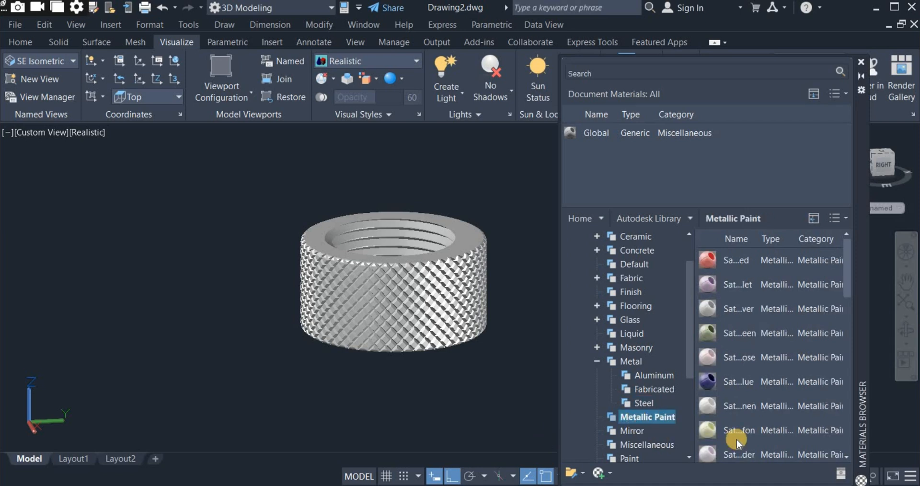
scroll(748, 353, "down", 3)
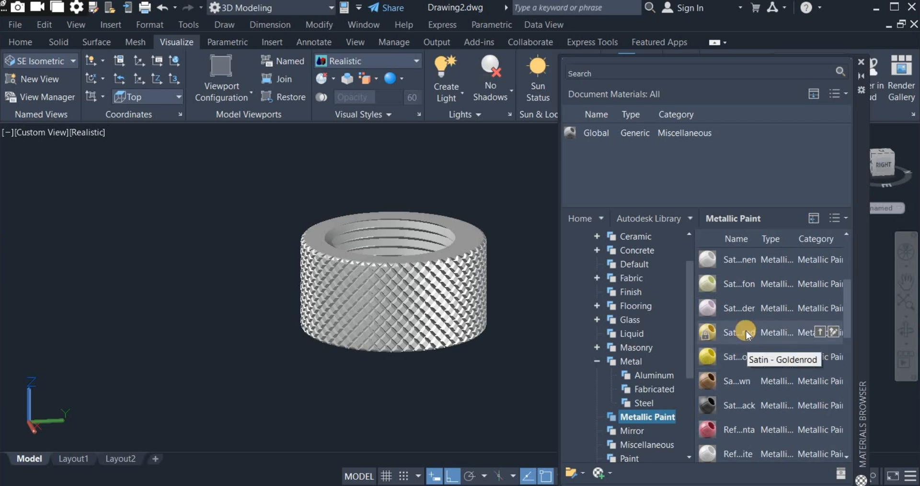
left_click_drag(746, 330, 468, 379)
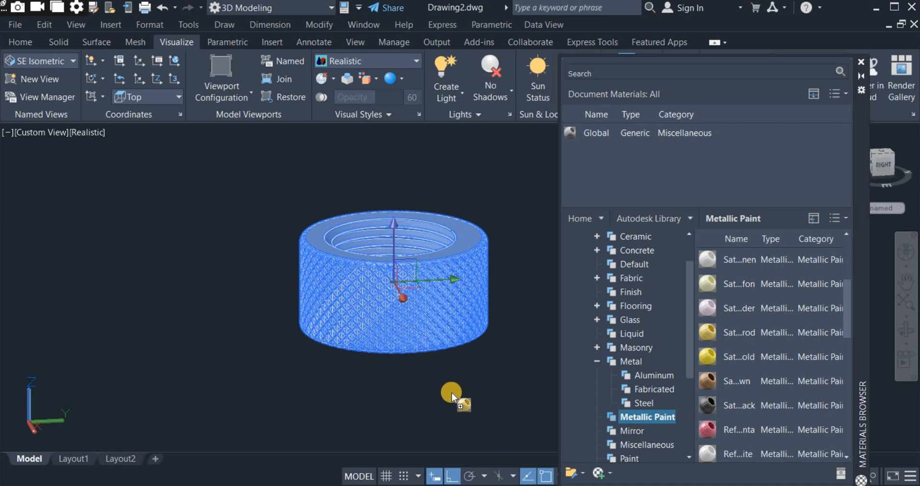
left_click_drag(452, 392, 452, 392)
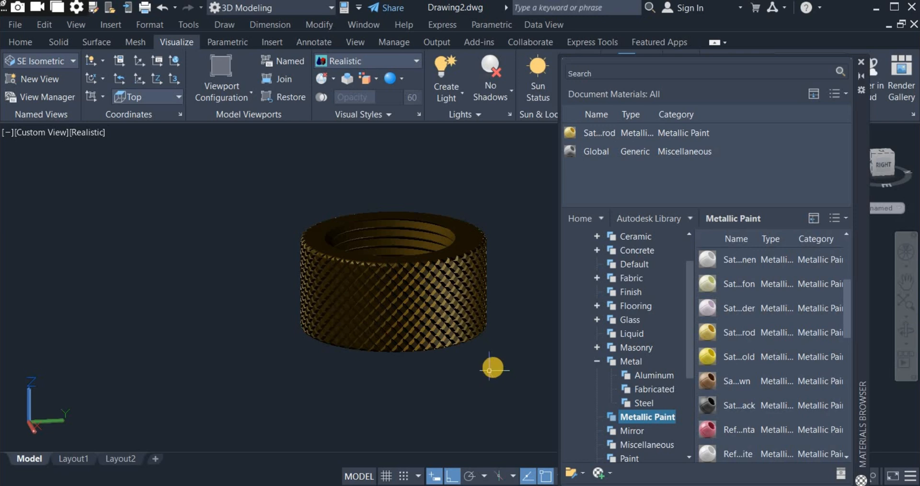
Step: Turn on sunlight with the recommended exposure adjustment and set the render exposure to 9.8
left_click(541, 75)
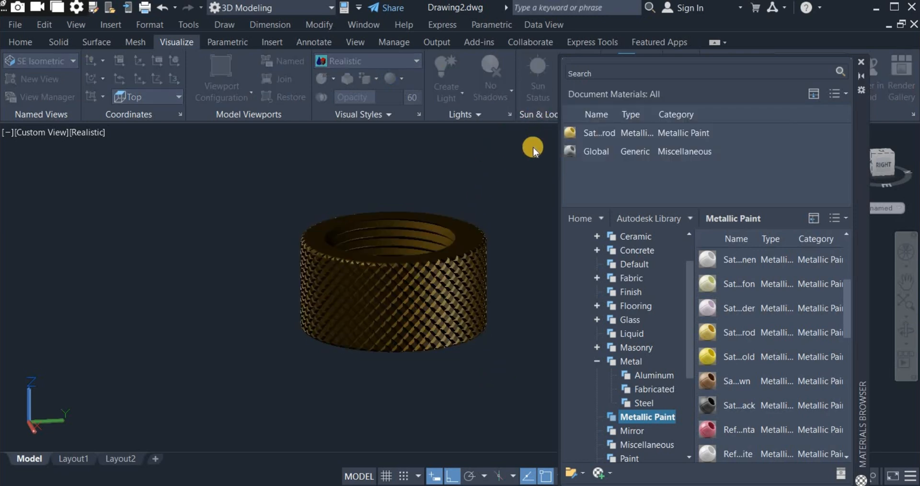
left_click(480, 227)
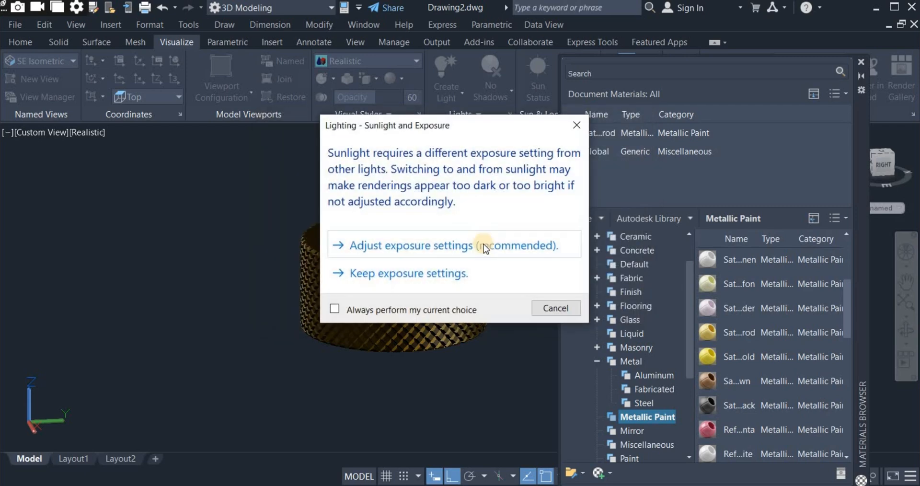
left_click(485, 247)
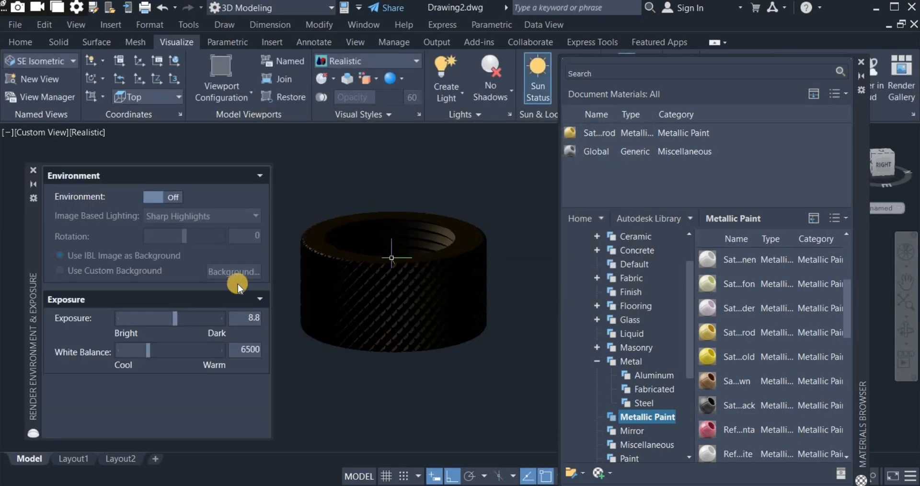
left_click(170, 322)
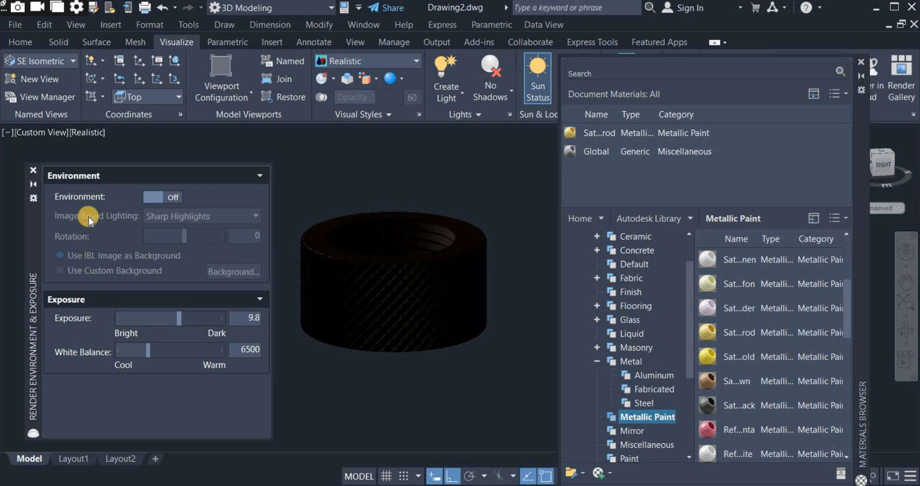
Step: Turn on the render environment with a custom background and set the exposure to 2.8
left_click(157, 197)
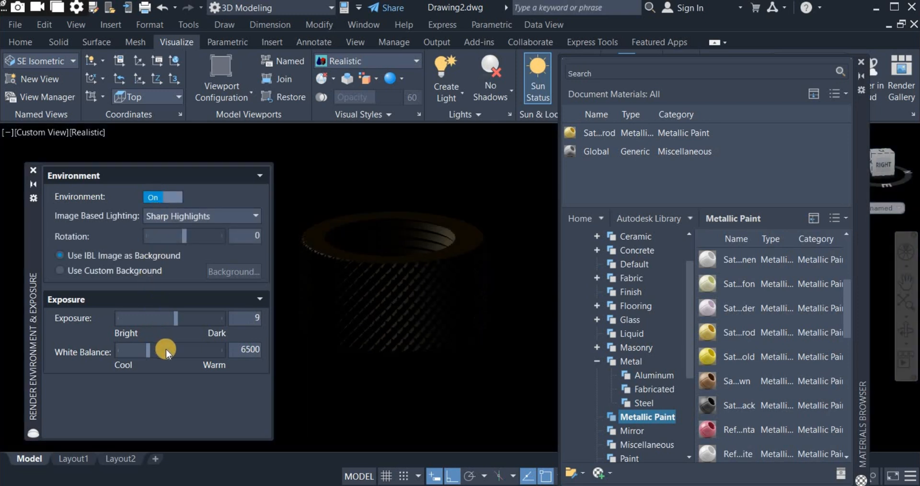
left_click(61, 271)
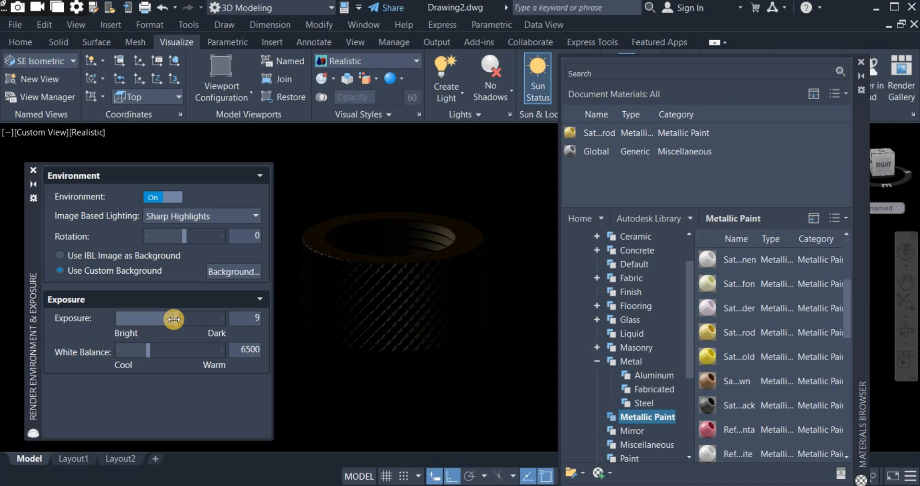
left_click_drag(173, 320, 152, 328)
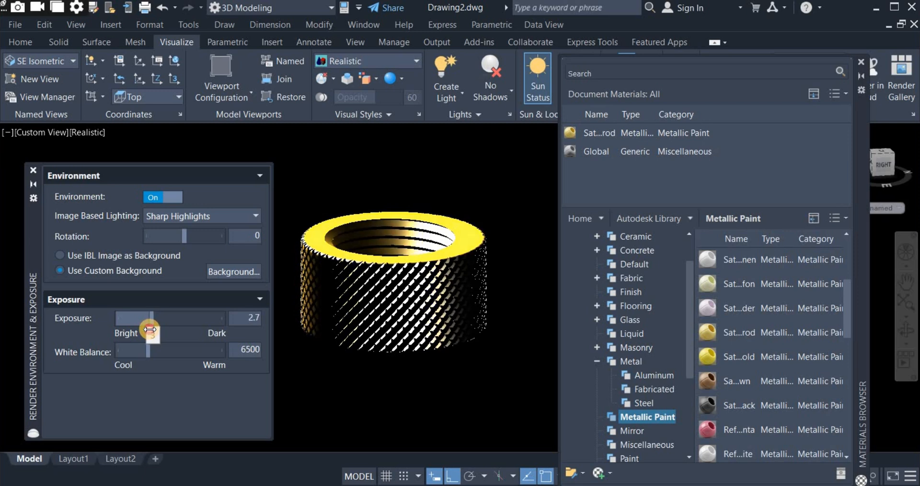
Step: Switch sunlight off and back on with the recommended exposure adjustment, and set the exposure to 3.4
left_click(539, 68)
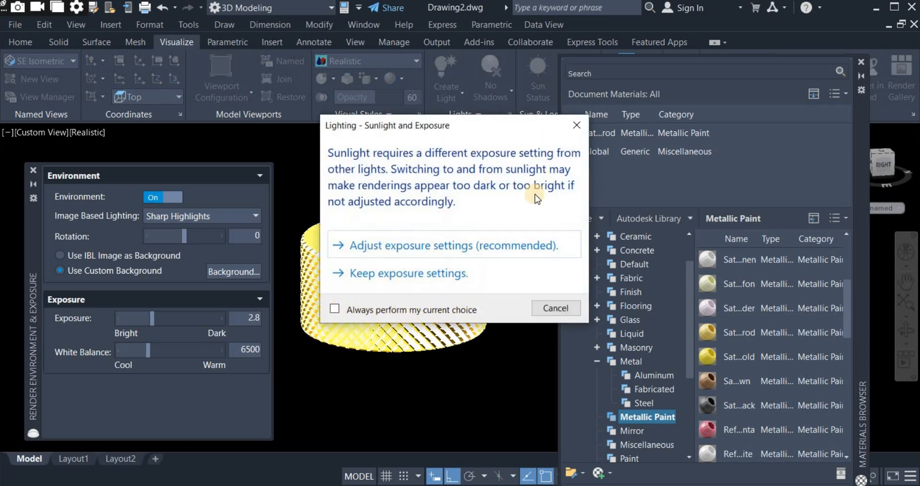
left_click(509, 253)
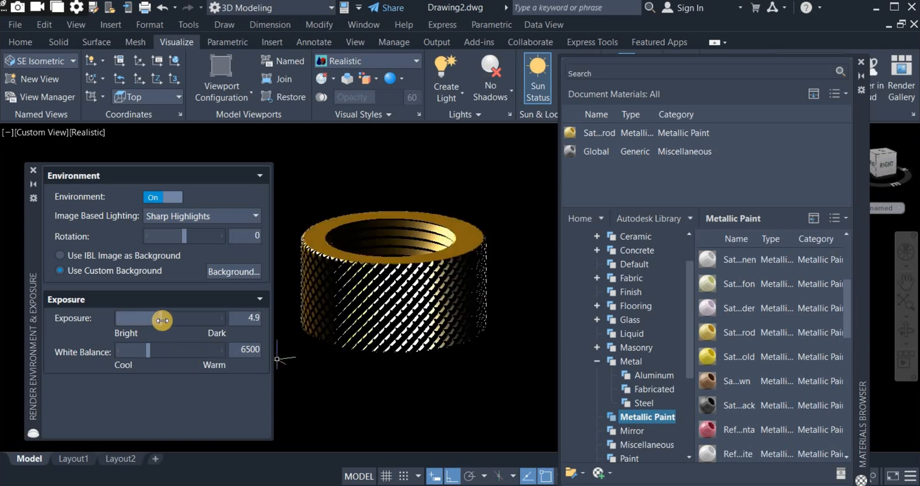
left_click_drag(162, 321, 156, 320)
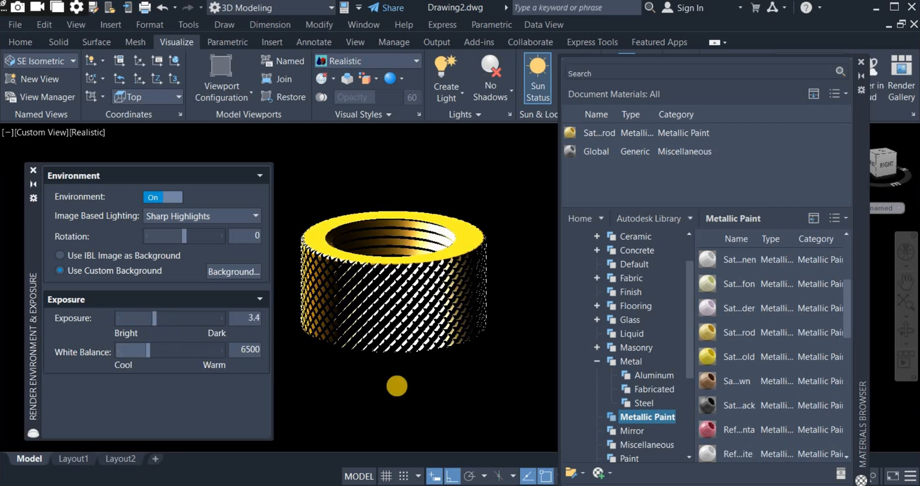
Step: With the materials browser closed, turn sunlight off and set the render exposure to 5.7
left_click(859, 63)
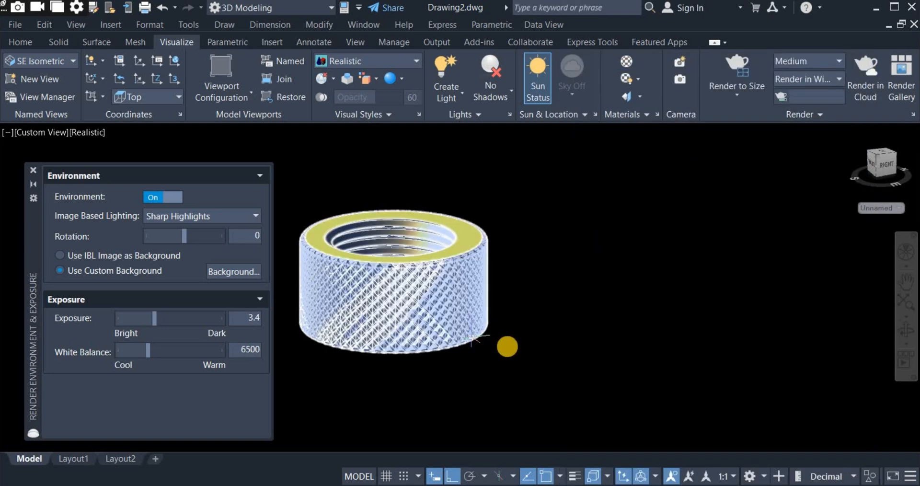
left_click(538, 79)
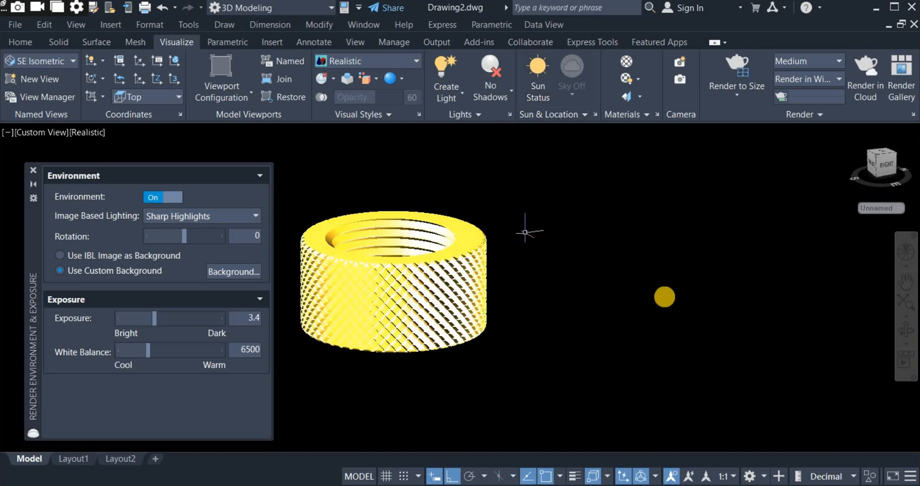
left_click(897, 331)
left_click_drag(700, 302, 326, 340)
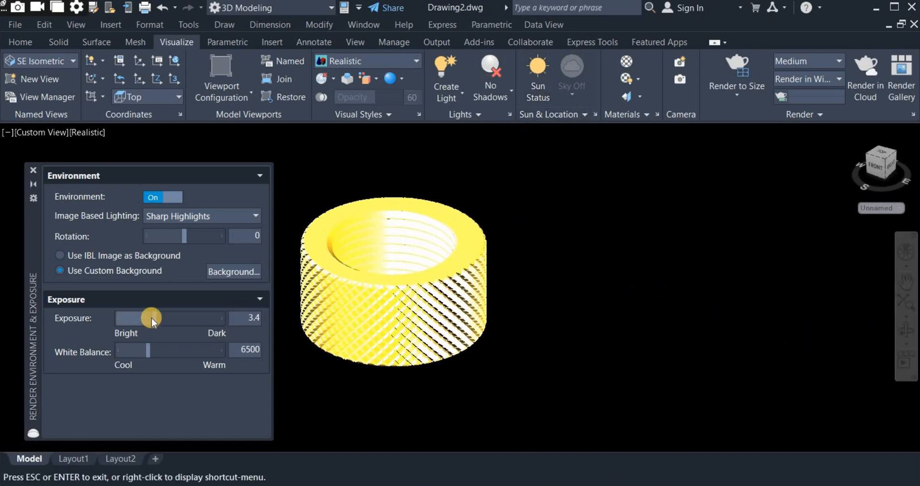
left_click_drag(155, 317, 164, 322)
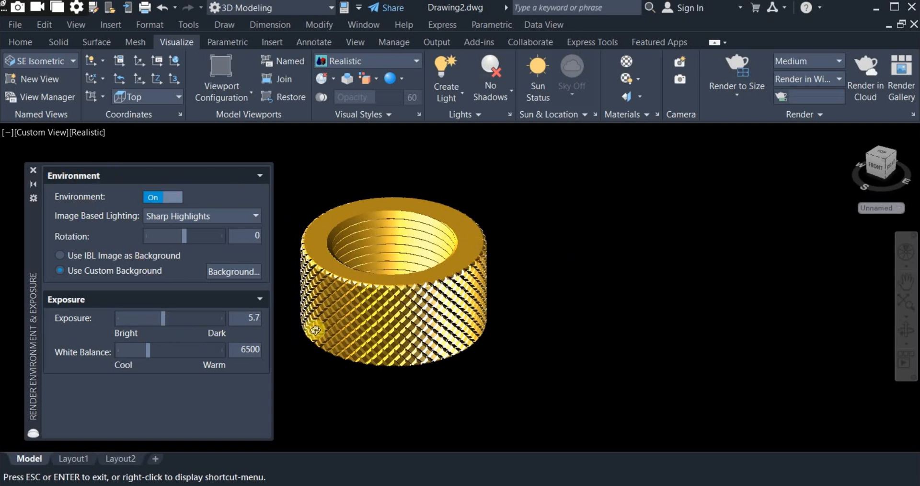
left_click_drag(609, 352, 686, 357)
Step: Set the custom background type to Solid and darken its light blue colour to a deep blue by lowering the luminance
left_click(169, 268)
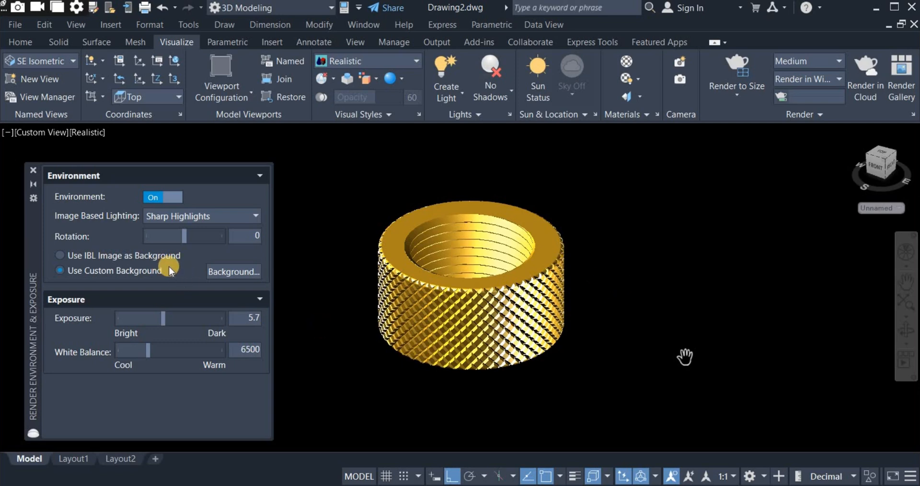
left_click(230, 273)
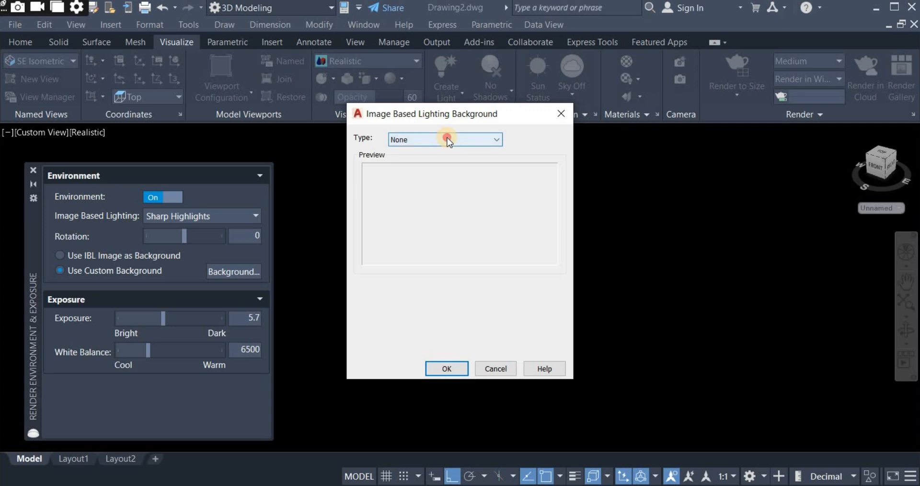
left_click(447, 137)
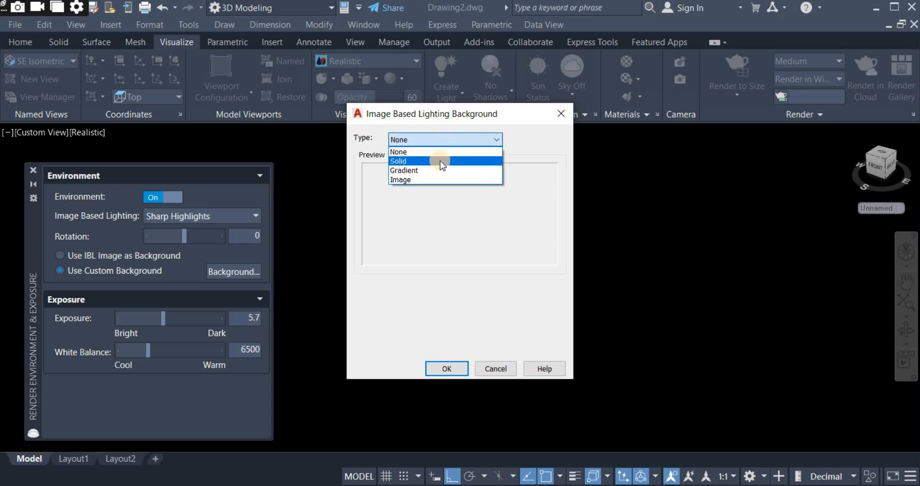
left_click(441, 162)
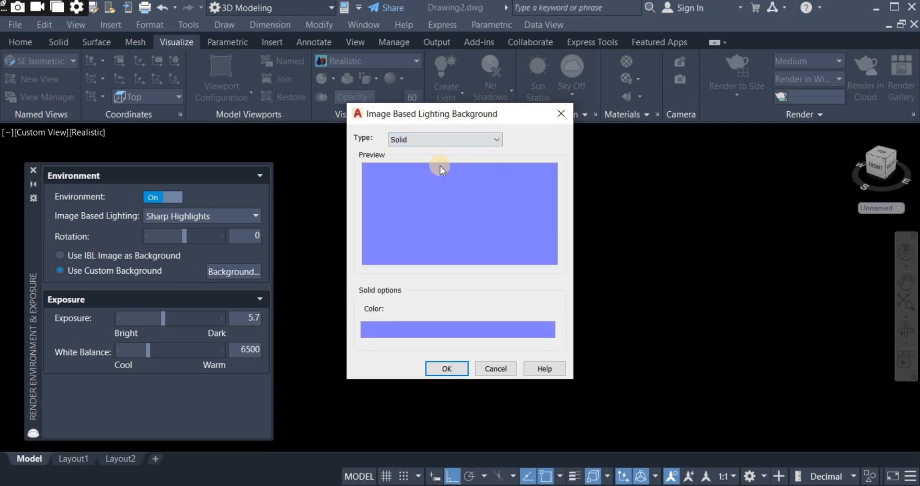
left_click(447, 331)
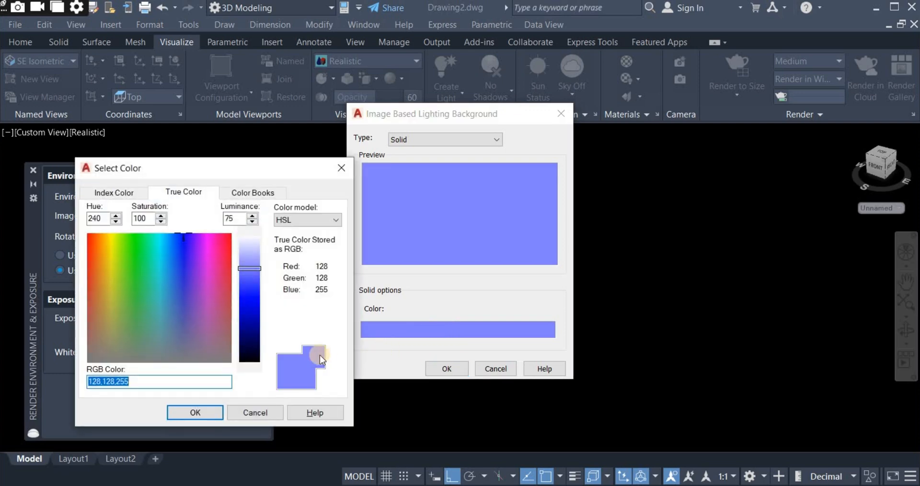
left_click(248, 312)
left_click(195, 412)
left_click(447, 368)
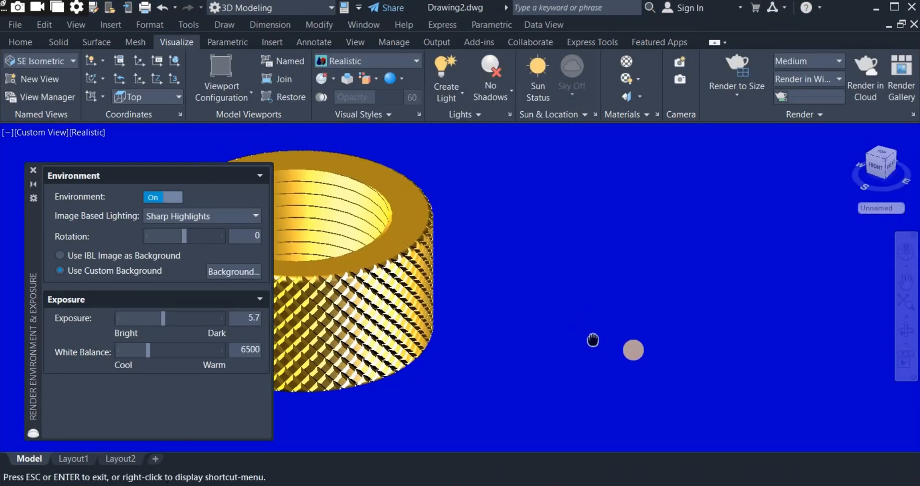
Step: Close the render environment and exposure settings and orbit the golden ring to view its right and back sides
left_click_drag(699, 354, 732, 354)
key("Escape")
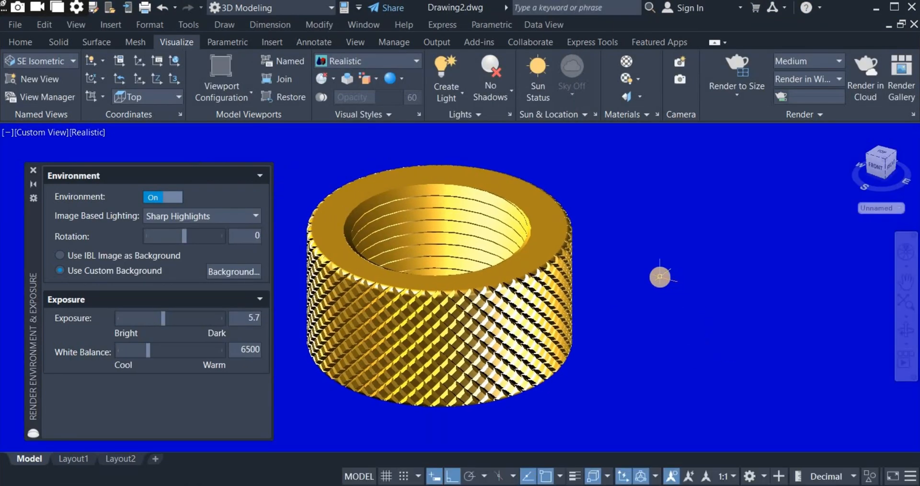
left_click(34, 170)
middle_click_drag(243, 257, 619, 336, "shift")
left_click_drag(631, 349, 667, 324)
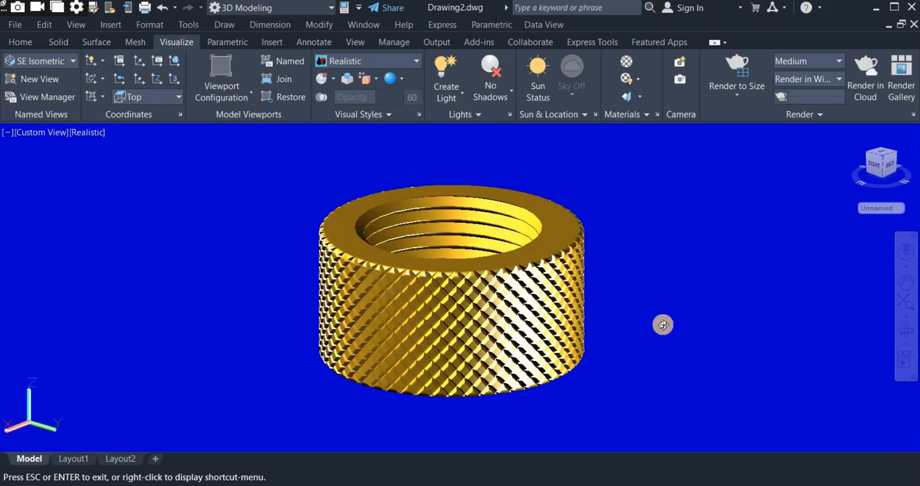
middle_click_drag(651, 338, 673, 349)
right_click(678, 314)
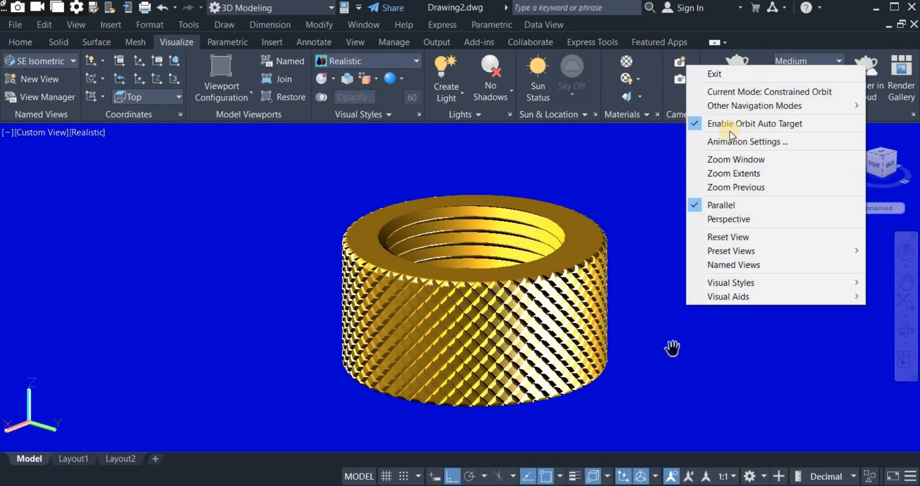
left_click(731, 72)
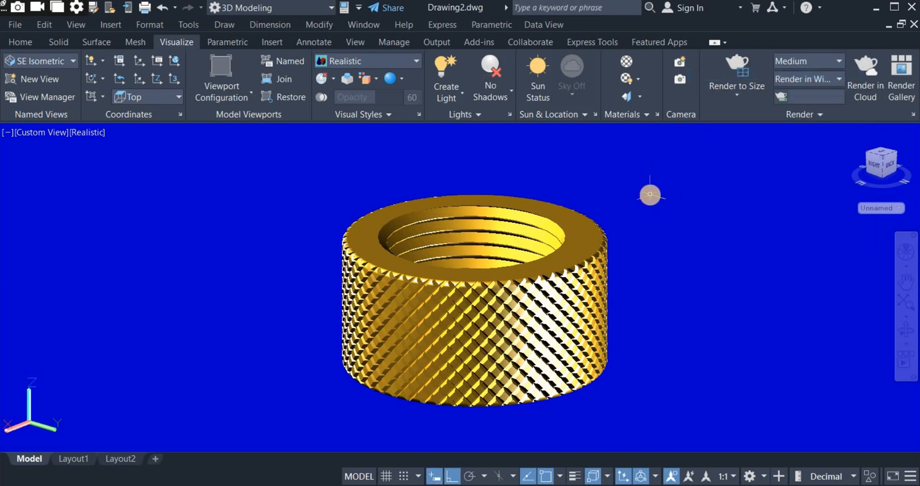